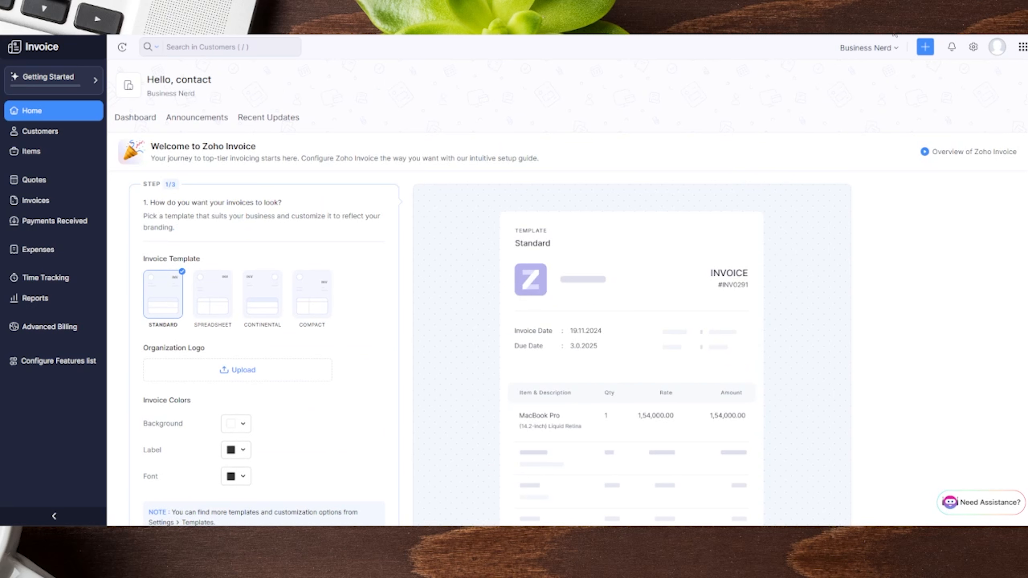
mouse_move(460, 106)
mouse_down()
mouse_move(73, 116)
mouse_move(90, 135)
mouse_up()
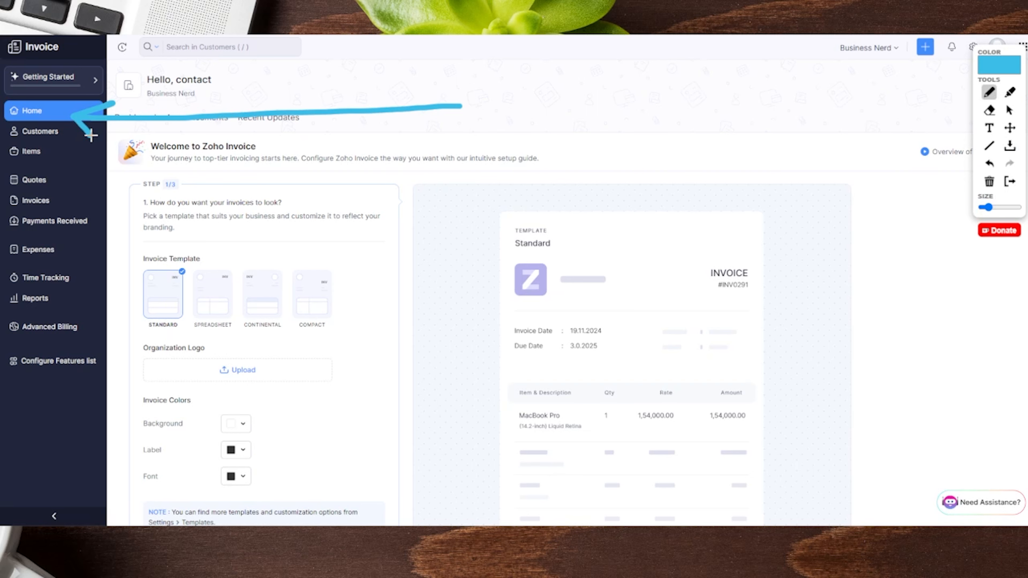
key(Escape)
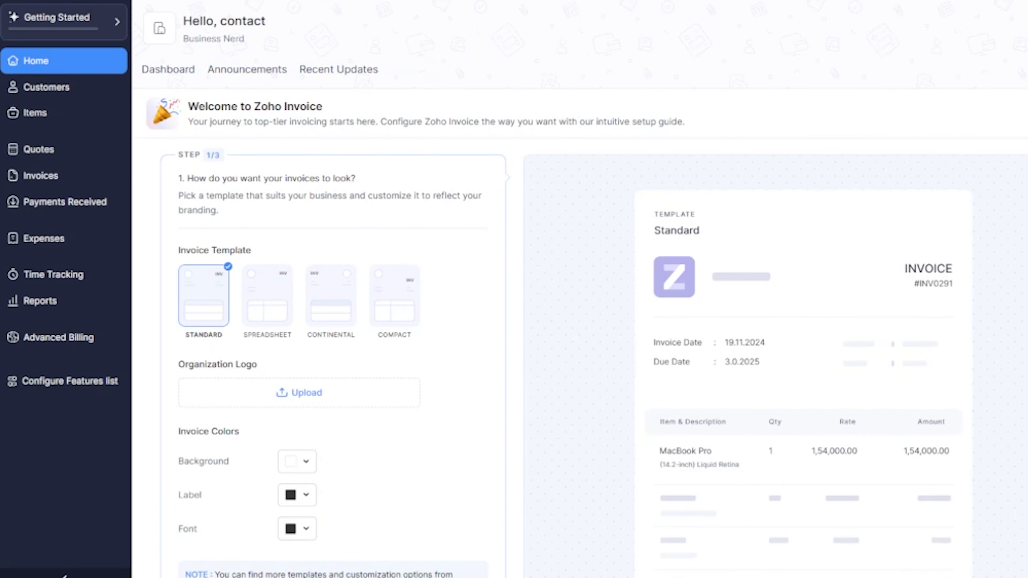
mouse_move(228, 140)
mouse_down()
mouse_move(191, 139)
mouse_move(123, 184)
mouse_move(144, 232)
mouse_up()
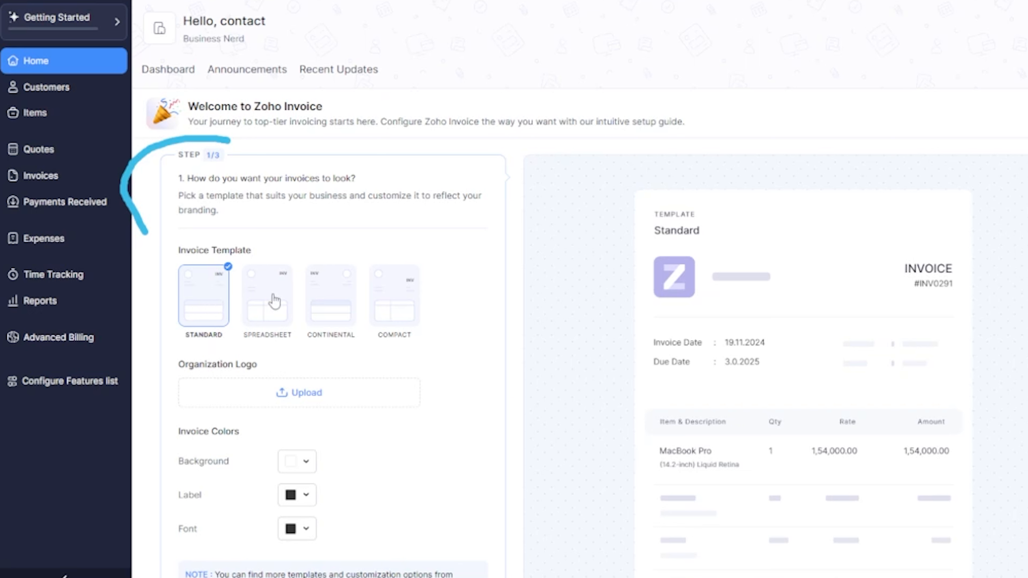
- Compare the Spreadsheet, Continental and Compact invoice templates in the preview and return to the Standard template
click(258, 311)
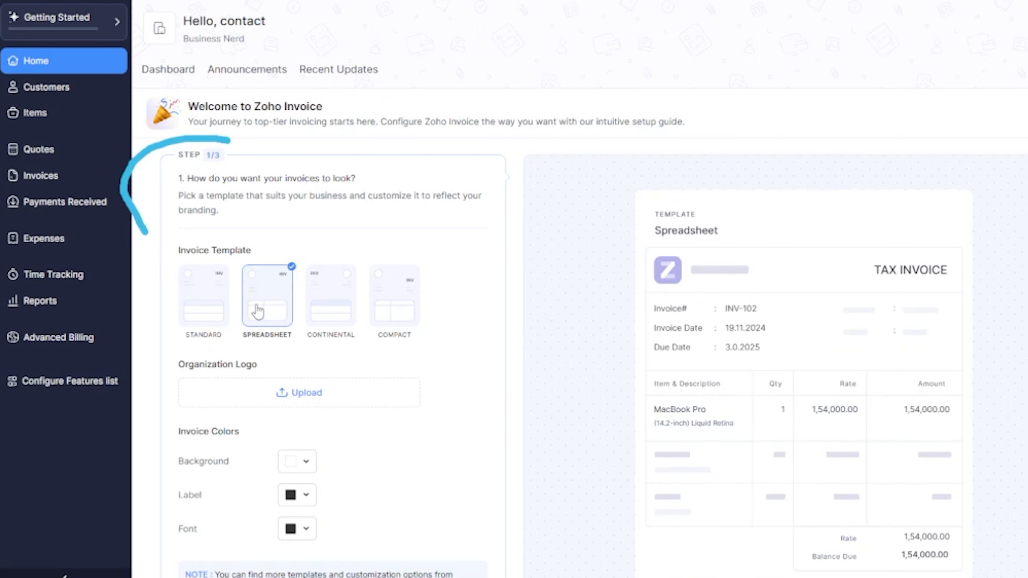
click(334, 303)
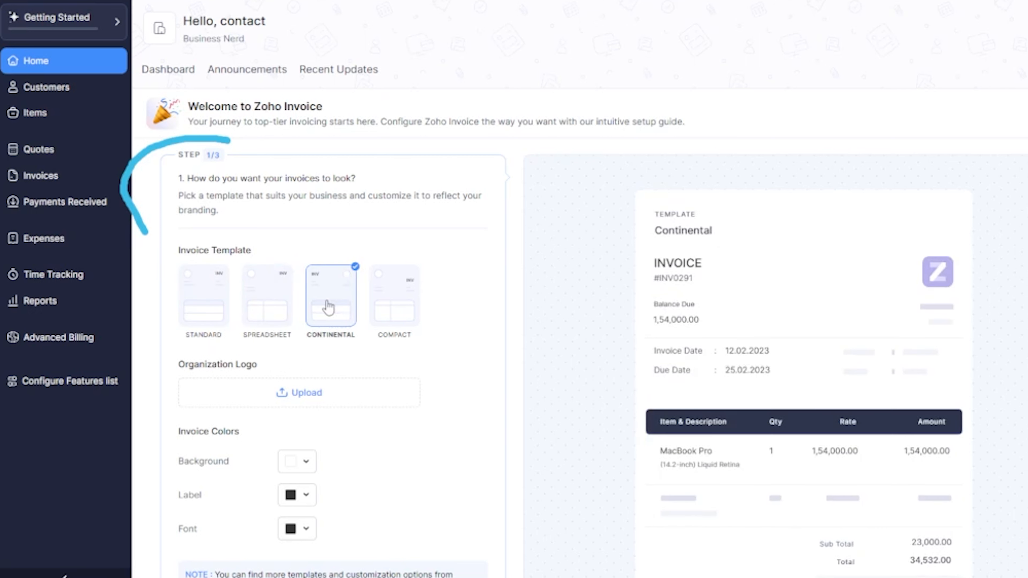
click(390, 310)
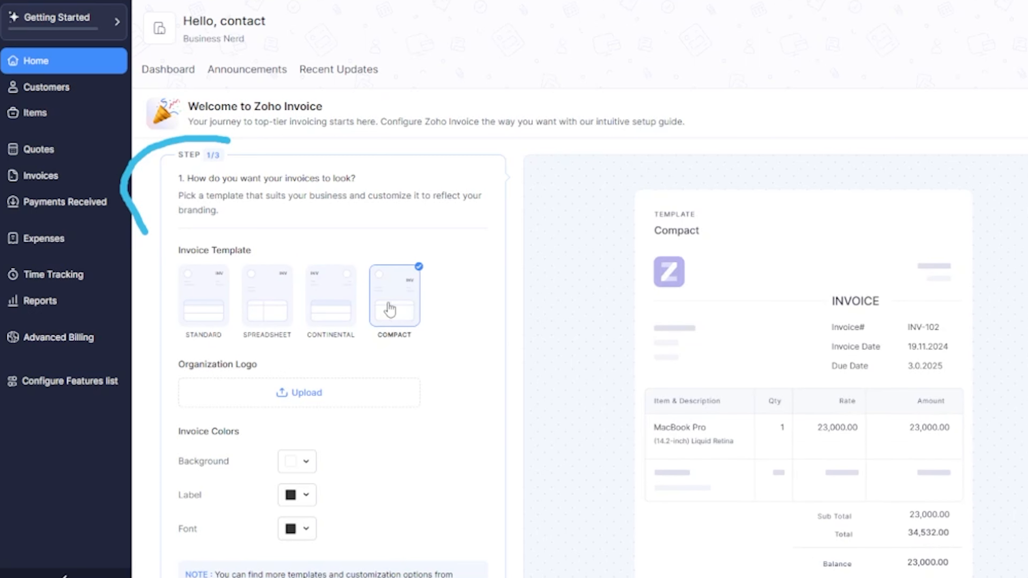
click(192, 310)
click(272, 312)
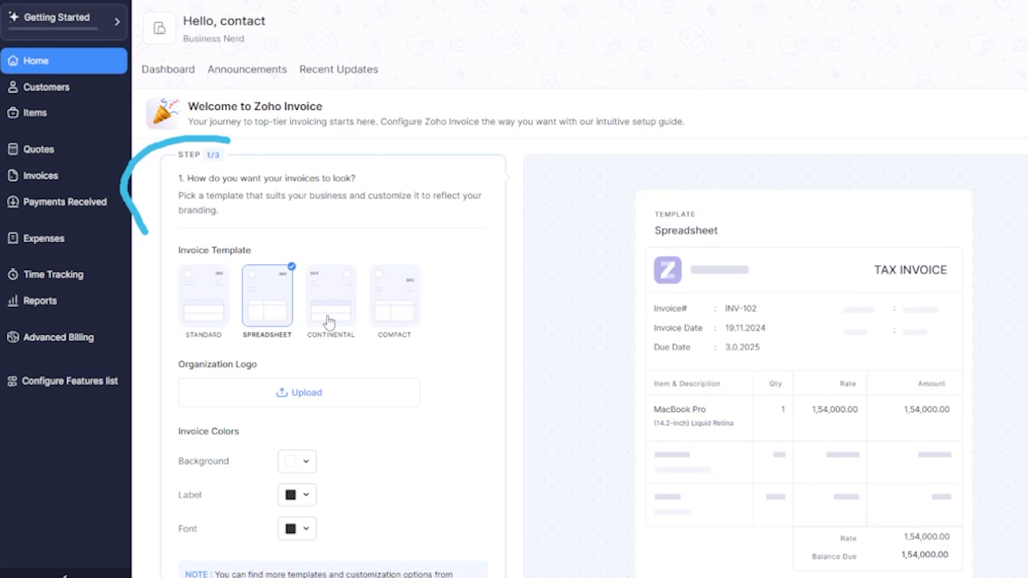
click(419, 311)
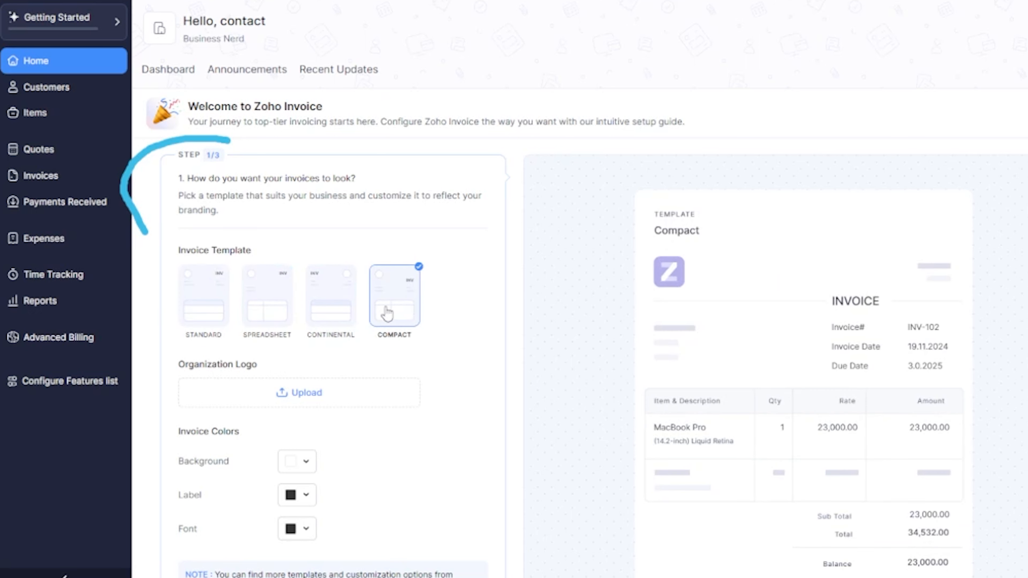
click(317, 313)
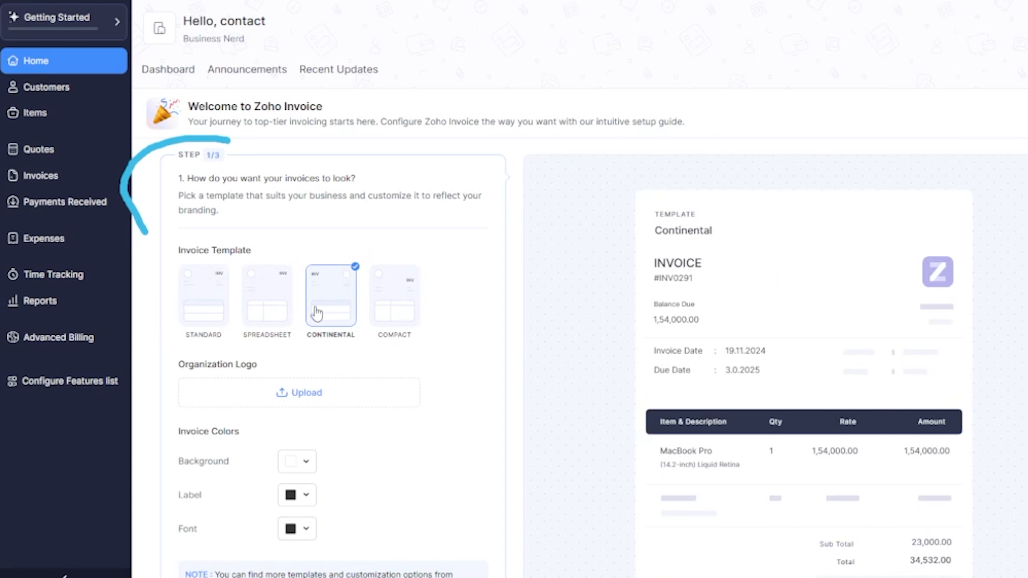
scroll(317, 312, down, 3)
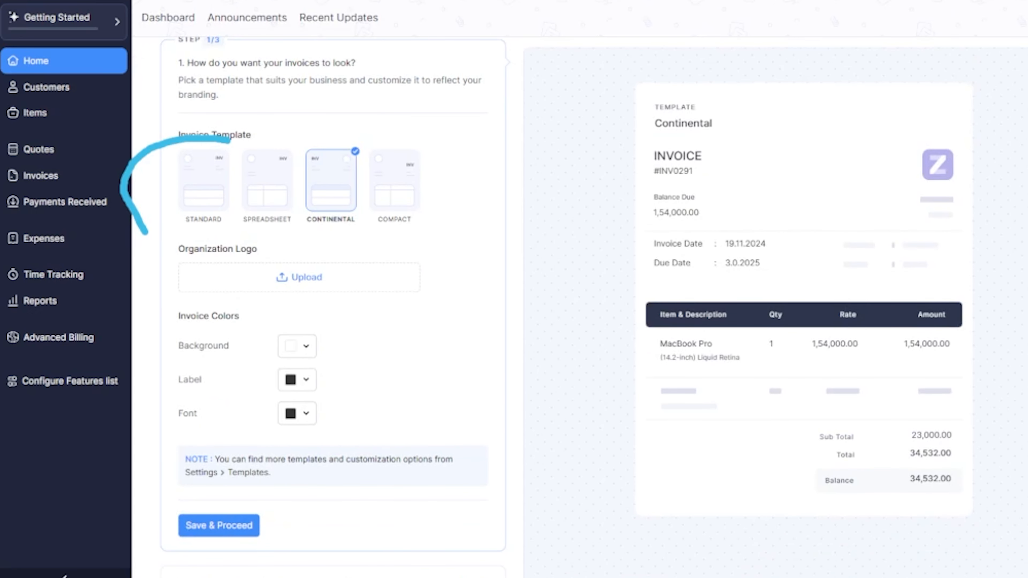
click(207, 174)
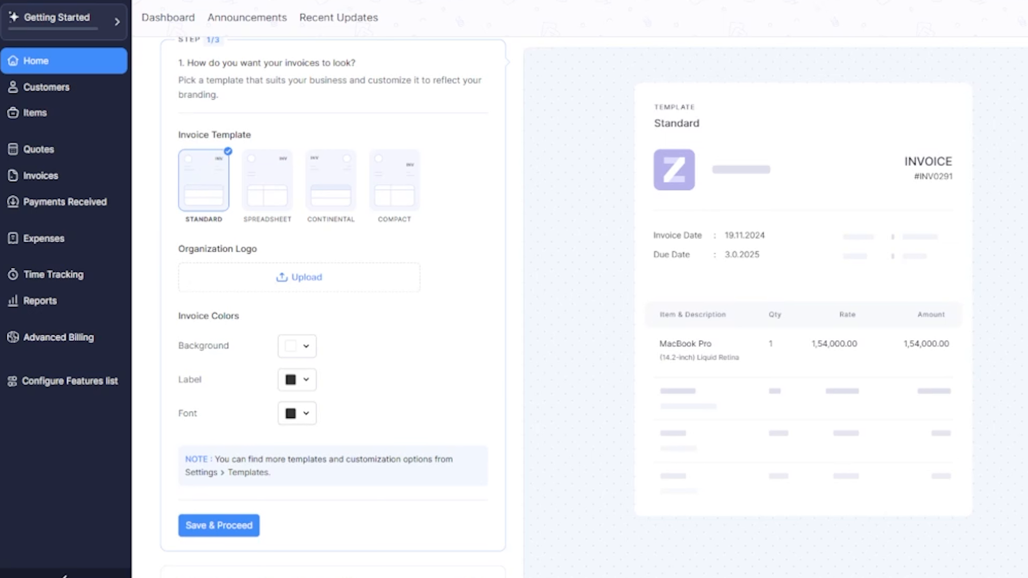
mouse_move(690, 133)
mouse_down()
mouse_move(608, 149)
mouse_move(627, 126)
mouse_up()
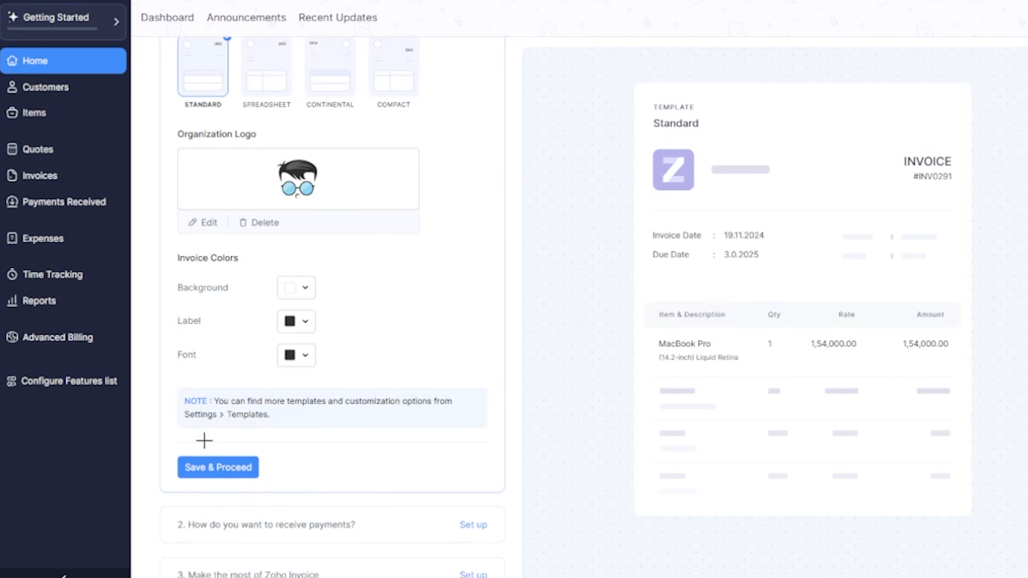
mouse_move(204, 439)
mouse_down()
mouse_move(328, 477)
mouse_move(129, 450)
mouse_up()
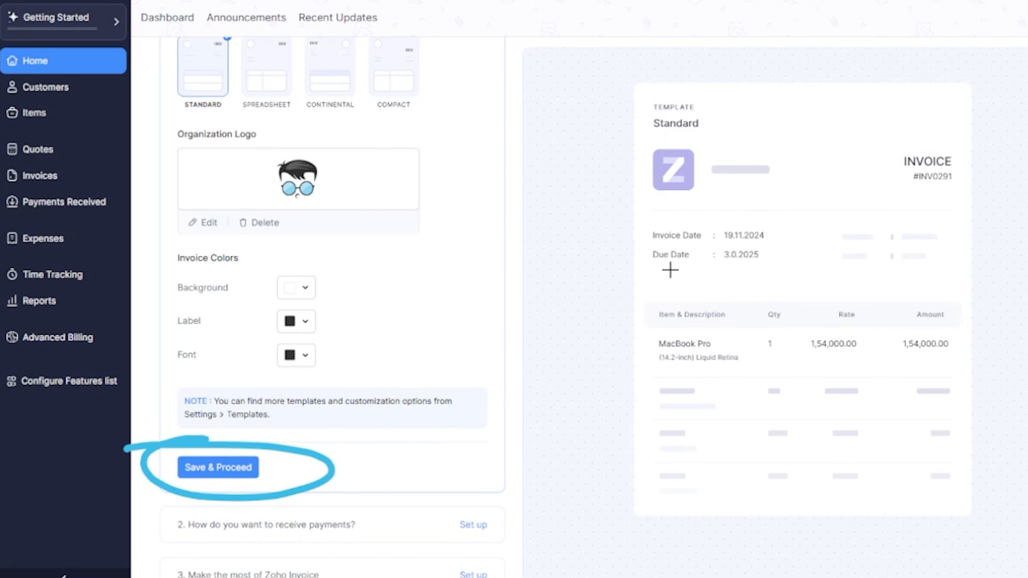
drag(336, 281, 470, 244)
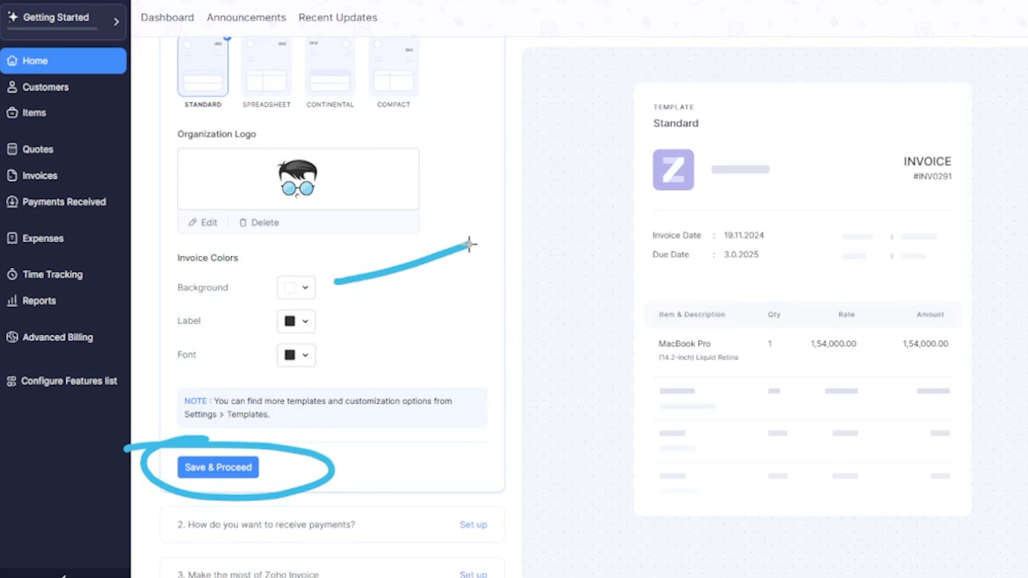
drag(326, 318, 464, 278)
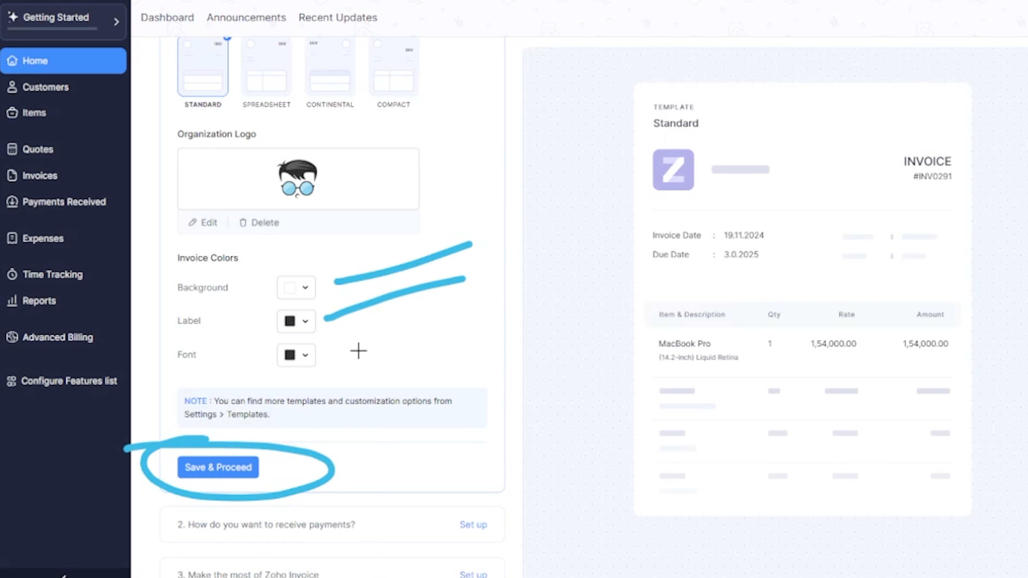
drag(320, 355, 469, 308)
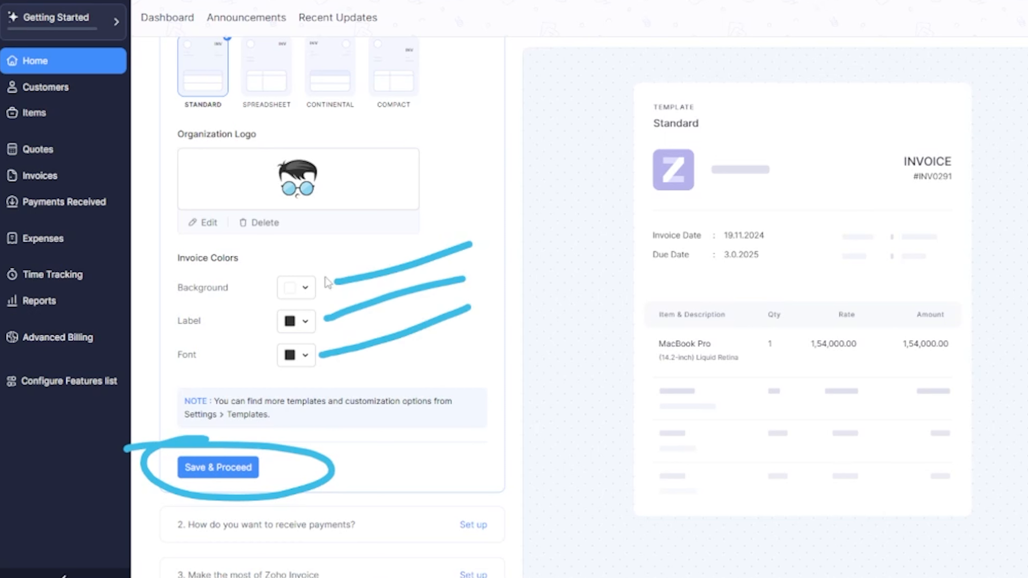
click(305, 288)
click(246, 456)
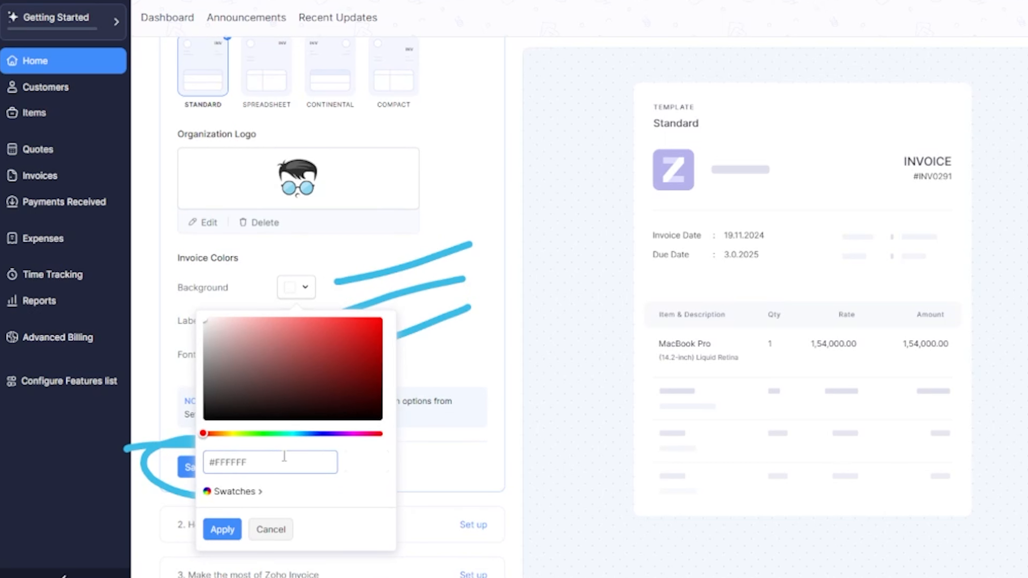
drag(271, 463, 206, 467)
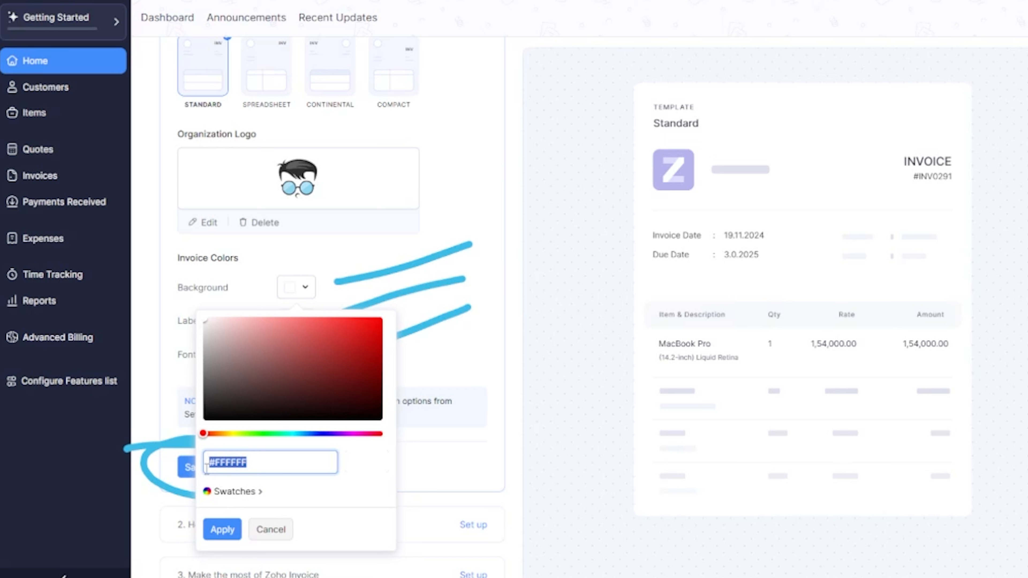
click(309, 292)
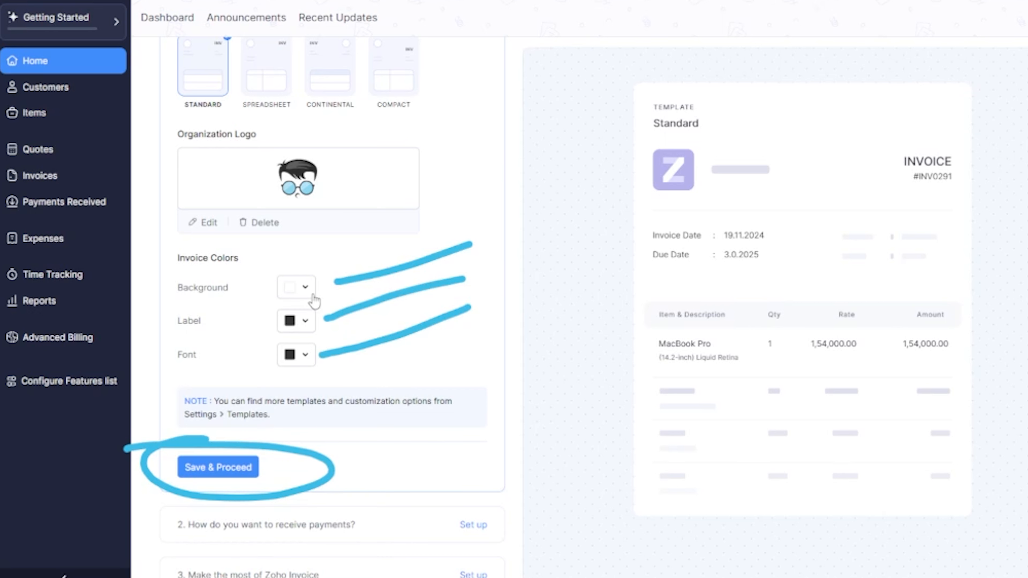
click(308, 290)
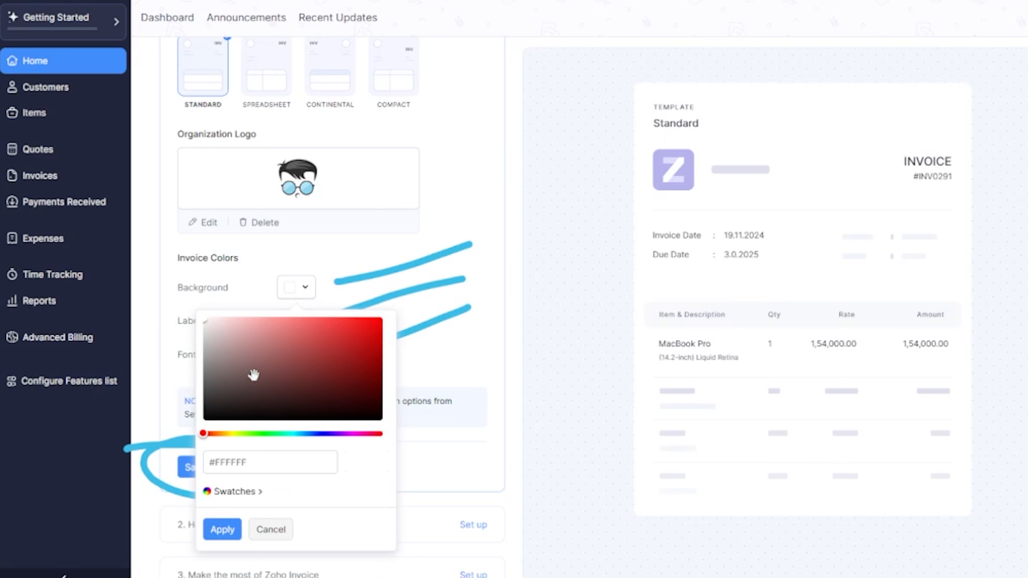
click(319, 335)
click(275, 323)
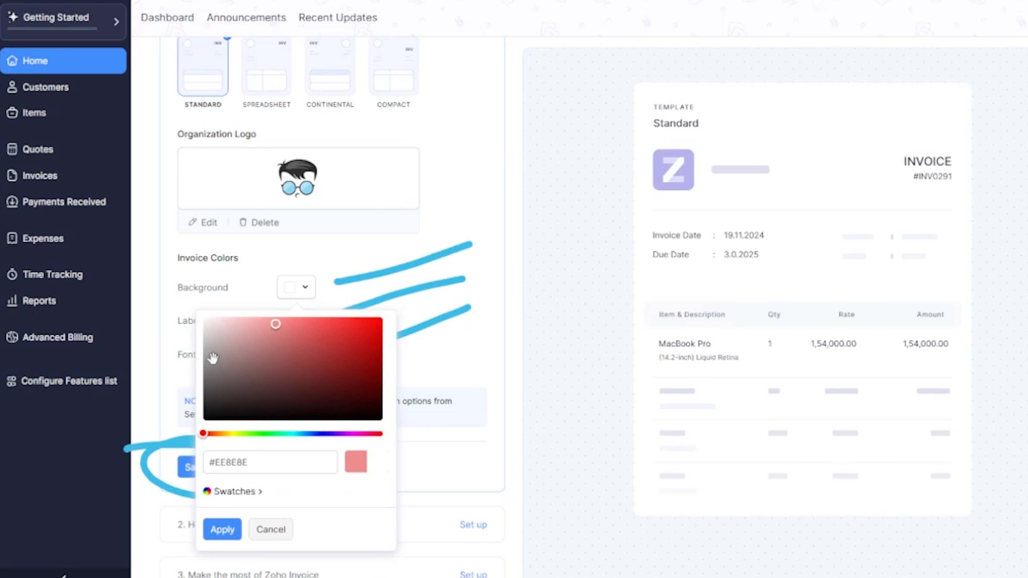
drag(270, 359, 204, 316)
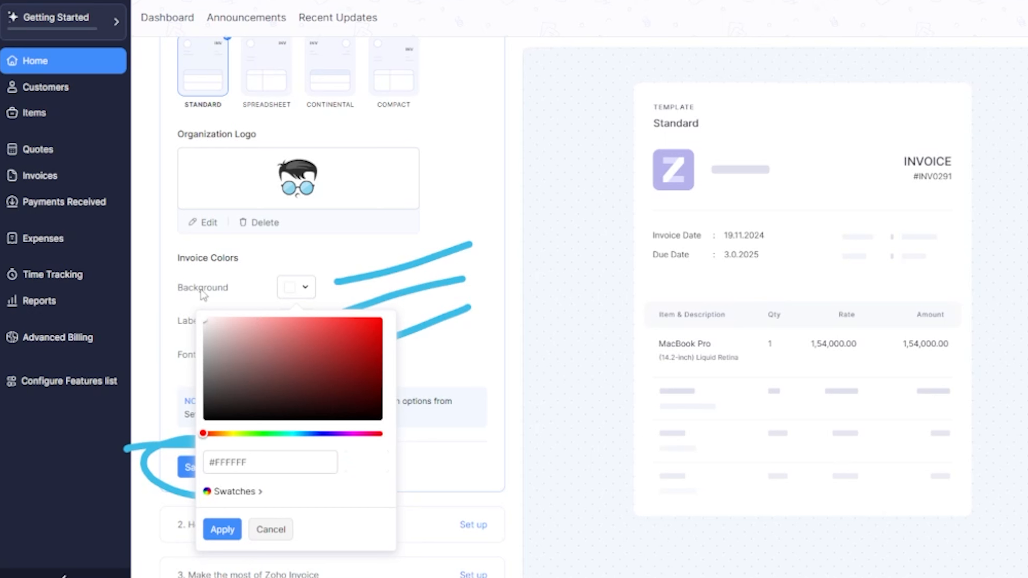
- Set the invoice label color to #427CB2 and apply it to the template
click(303, 324)
drag(249, 496, 209, 496)
text(#427CB2)
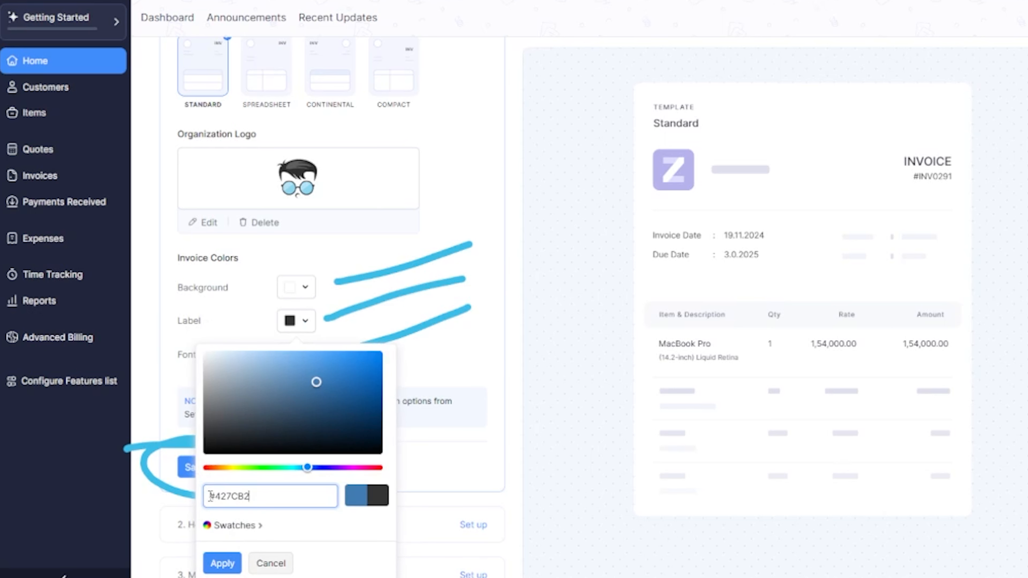
click(222, 563)
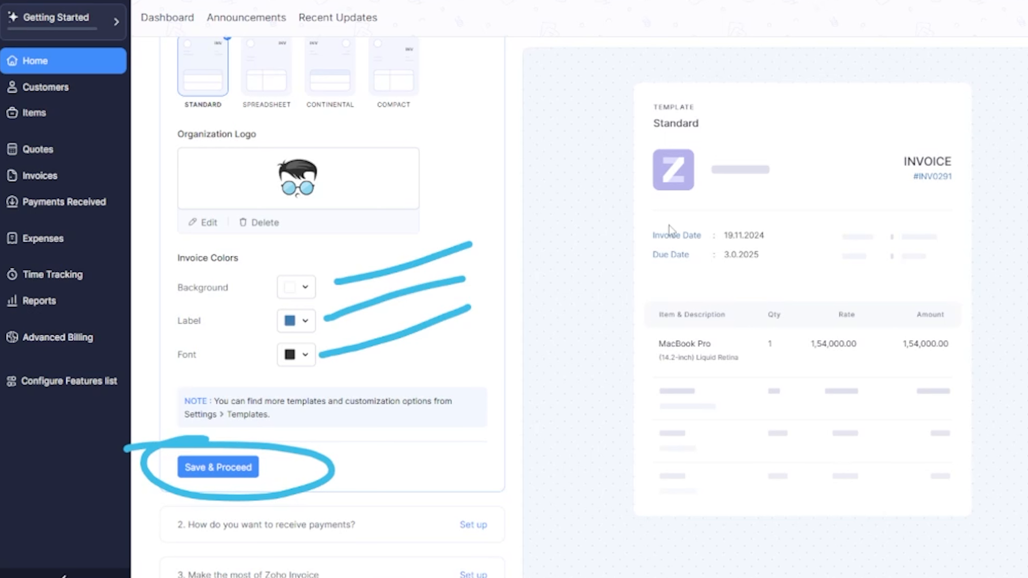
drag(656, 230, 695, 239)
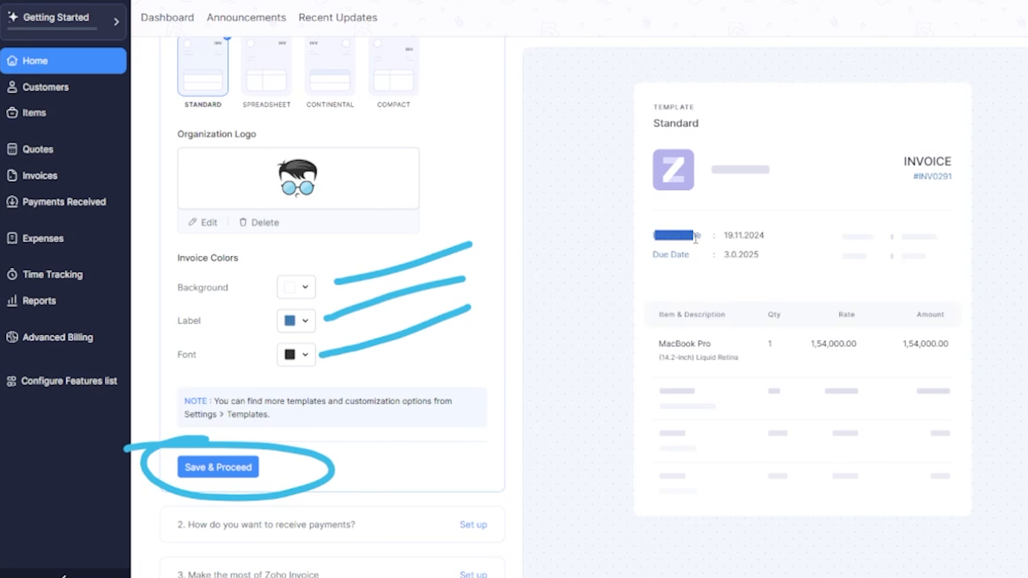
click(701, 257)
- Set the invoice font color to red #EC0505 and apply it to the template
click(301, 355)
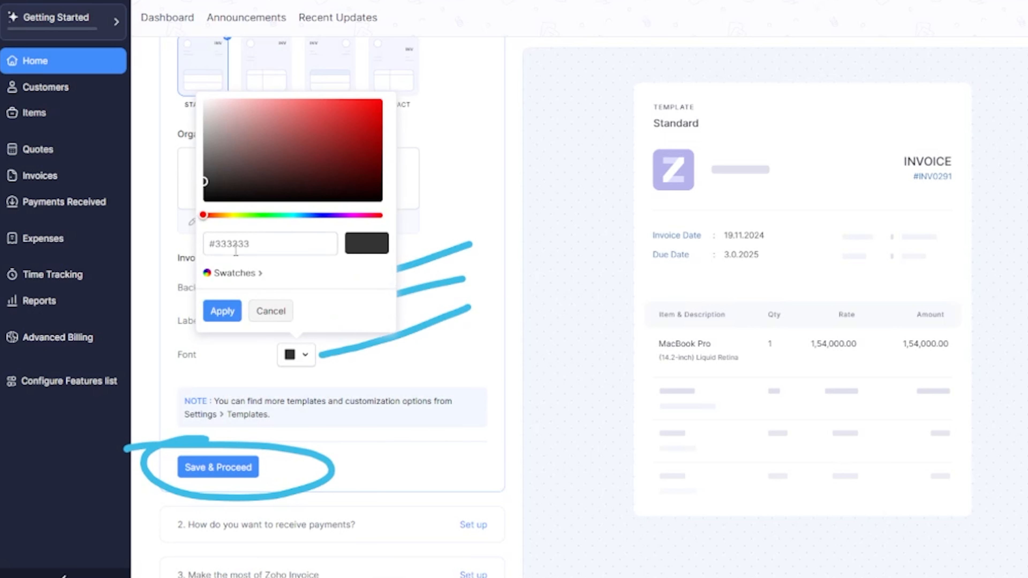
click(378, 106)
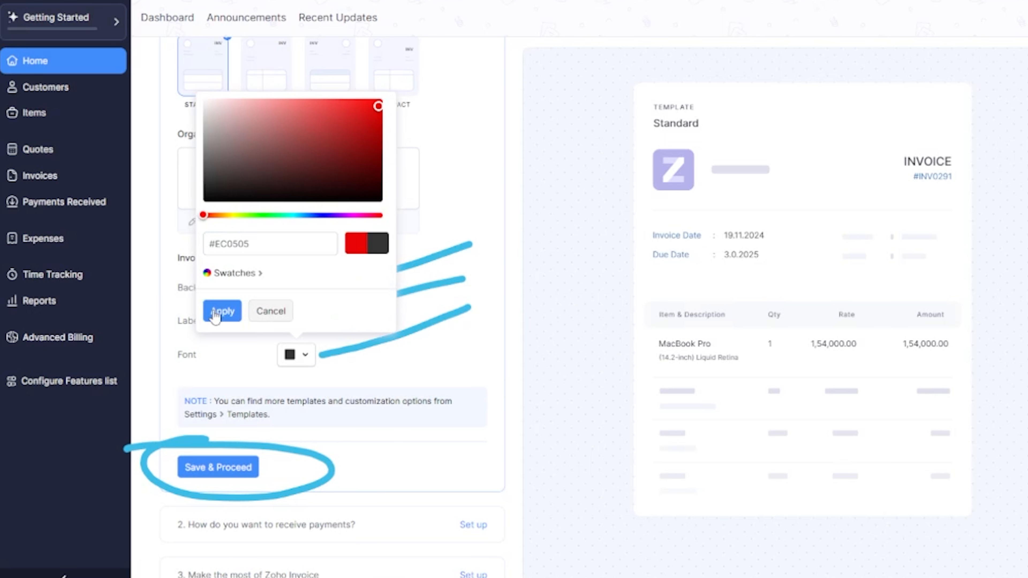
click(222, 311)
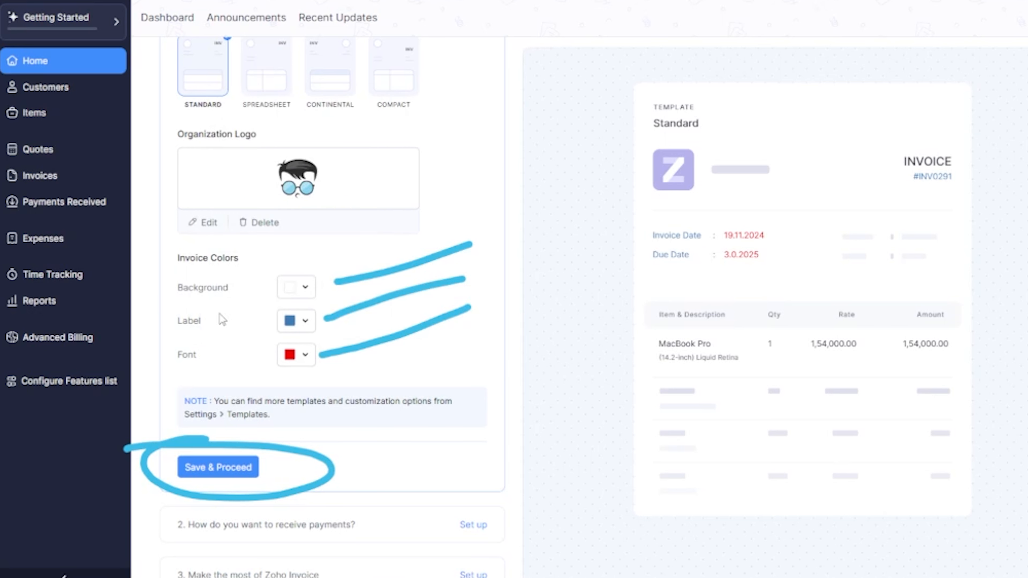
- Set the invoice font color to black #000000, apply it, and save the invoice appearance settings
click(304, 356)
mouse_move(231, 117)
mouse_down()
mouse_move(206, 104)
mouse_move(190, 218)
mouse_up()
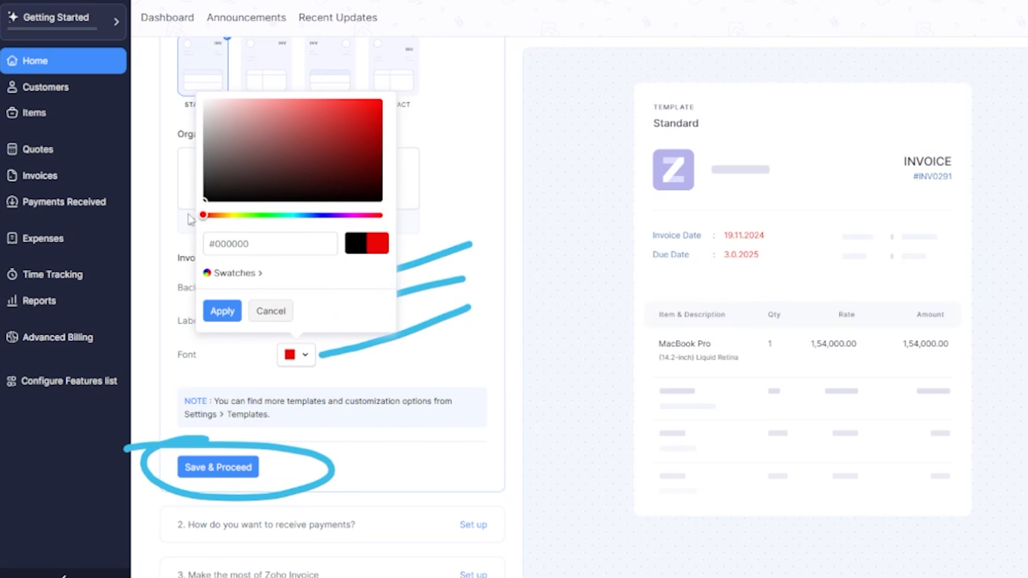
click(221, 311)
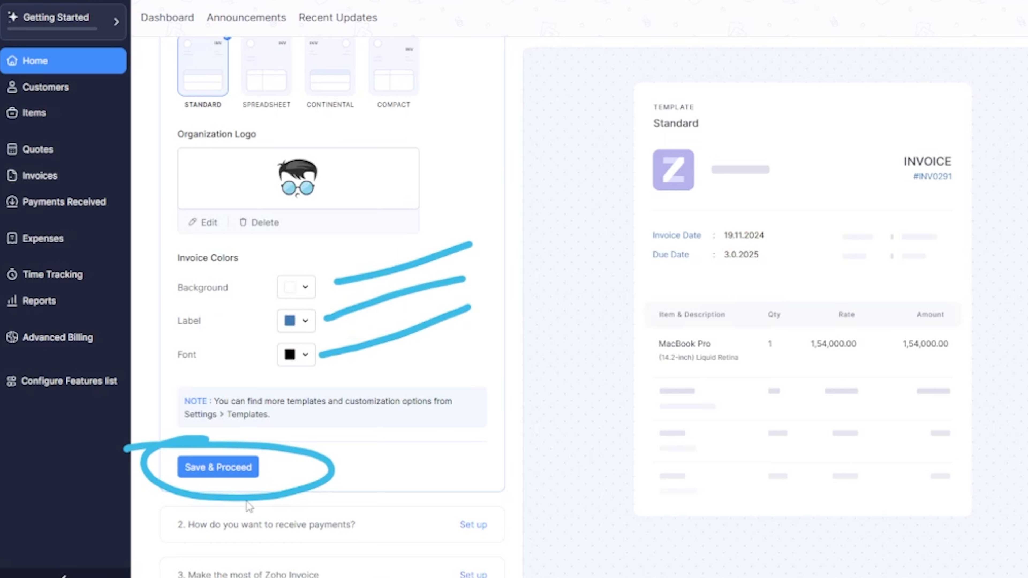
click(213, 471)
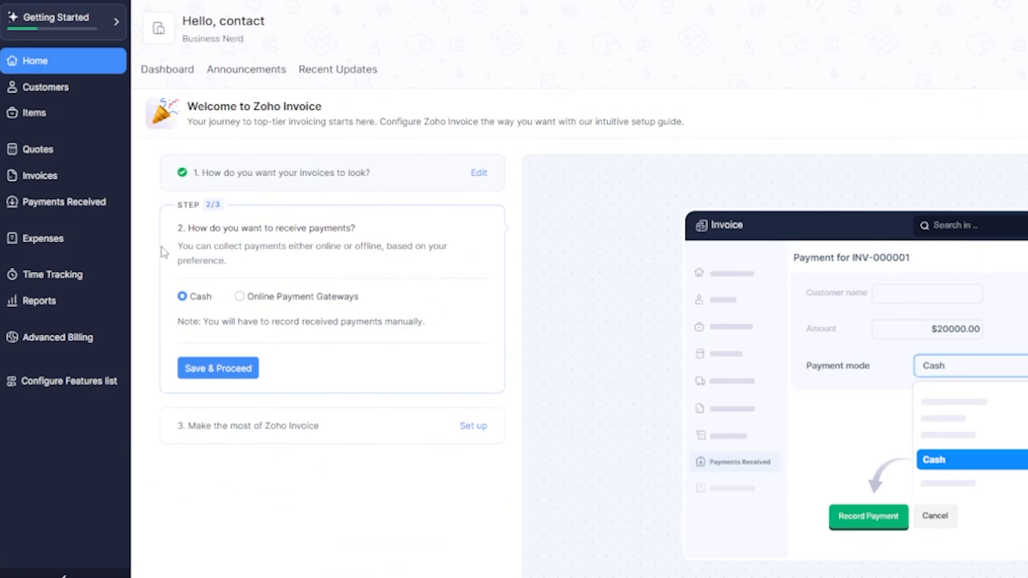
- Choose Online Payment Gateways as the way to receive payments and save the choice
drag(184, 229, 366, 237)
click(363, 244)
click(239, 297)
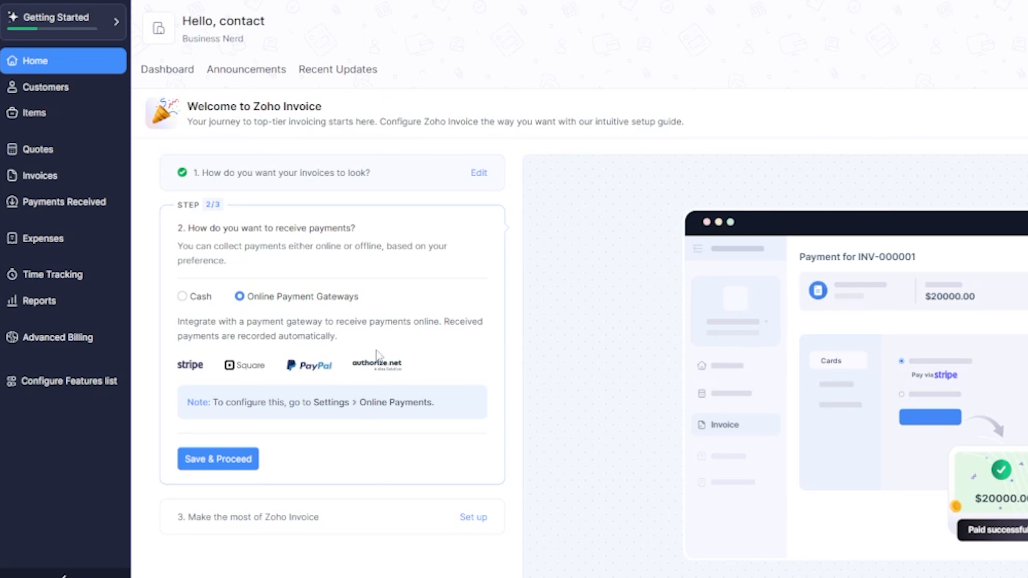
scroll(396, 443, down, 1)
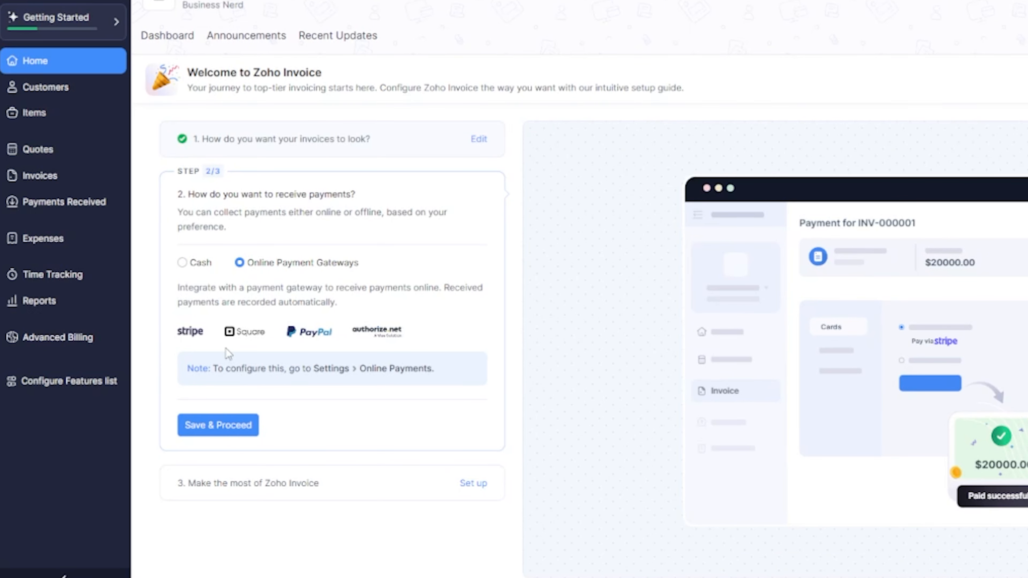
click(205, 429)
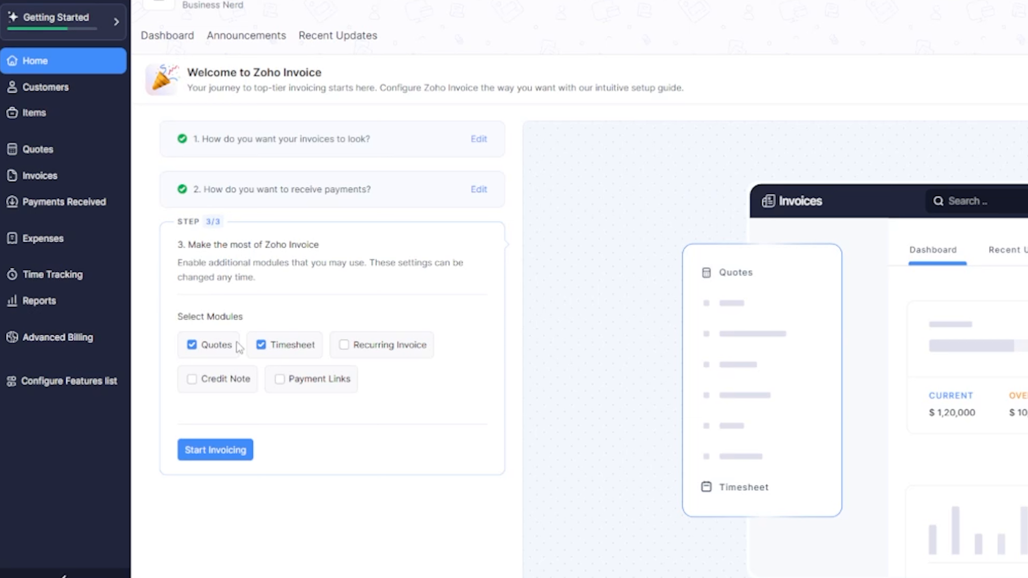
- Disable the Quotes and Timesheet modules, enable Recurring Invoice and Payment Links, and finish the setup guide to start invoicing
click(192, 346)
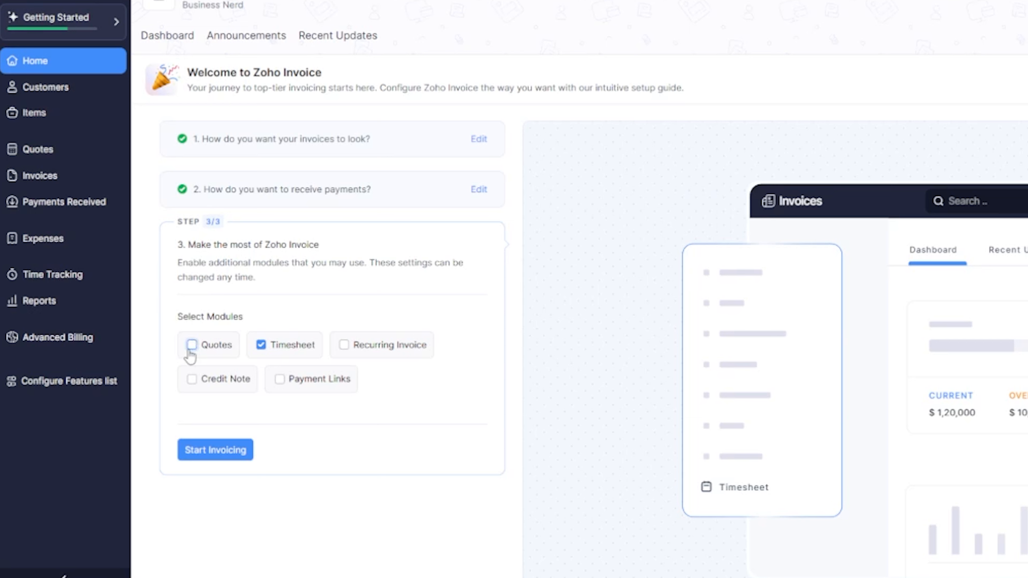
click(261, 345)
click(344, 346)
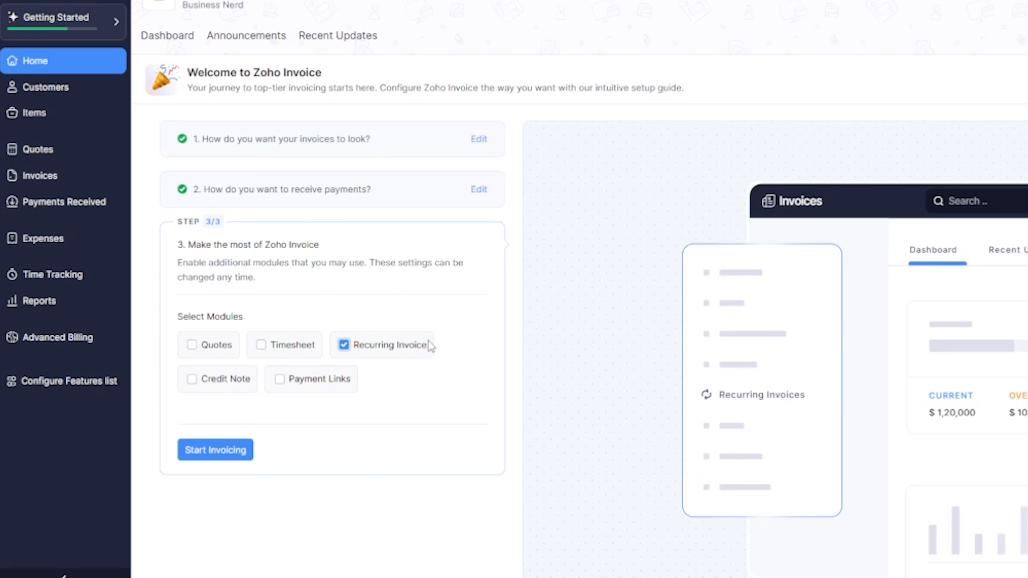
click(281, 382)
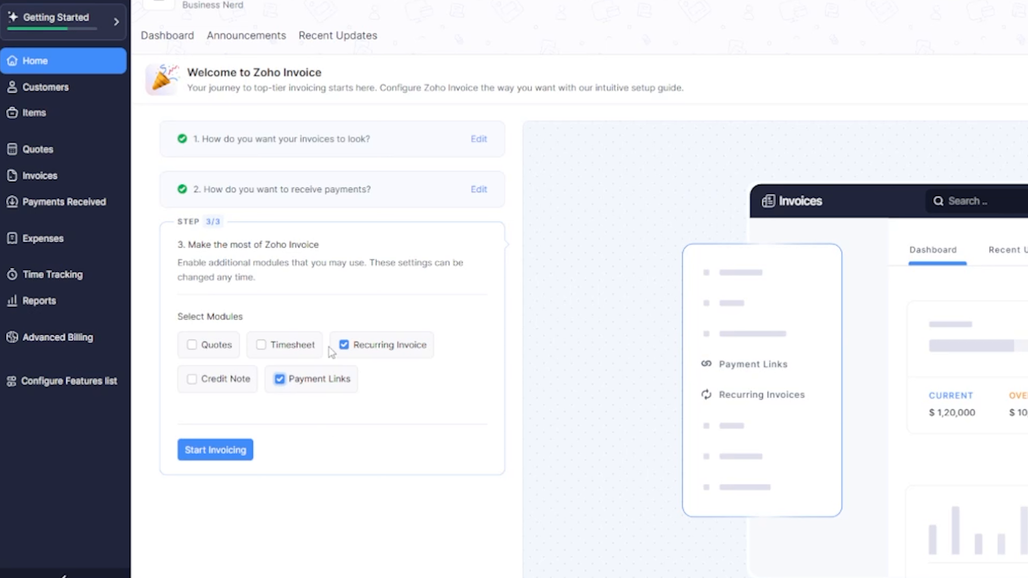
click(203, 461)
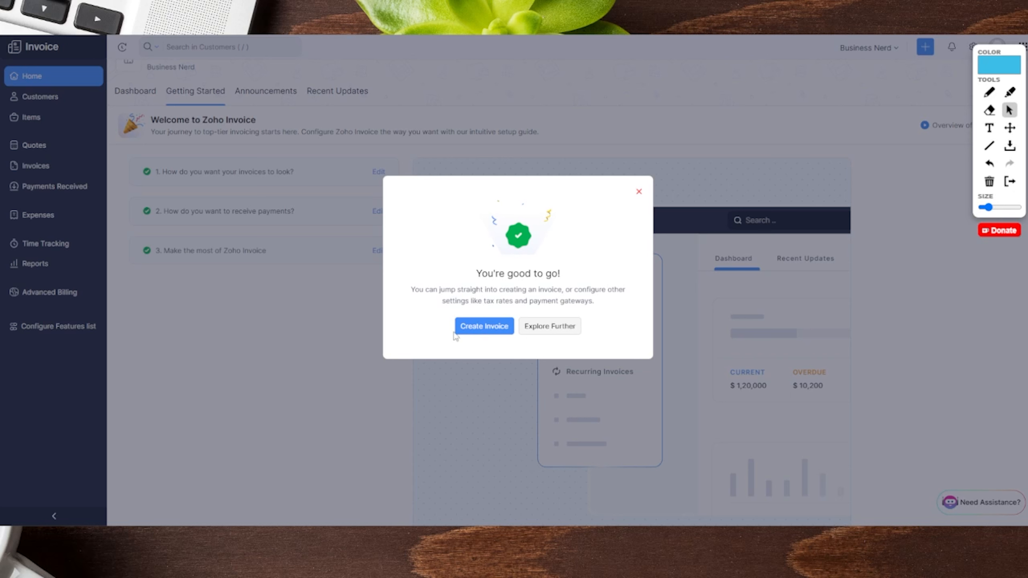
- Start a new invoice and look at the full form before returning it to the simplified view
click(476, 332)
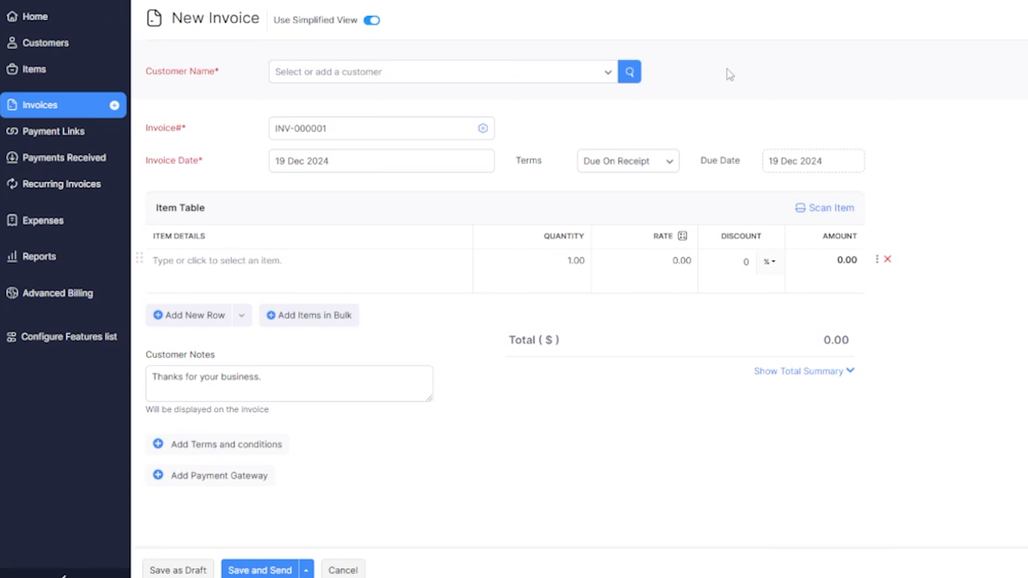
click(373, 21)
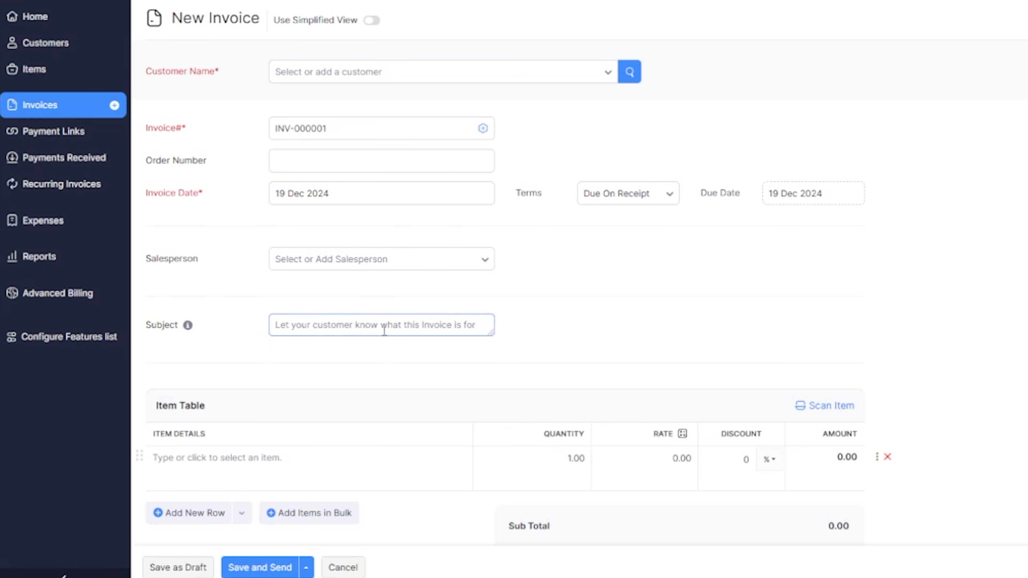
click(370, 20)
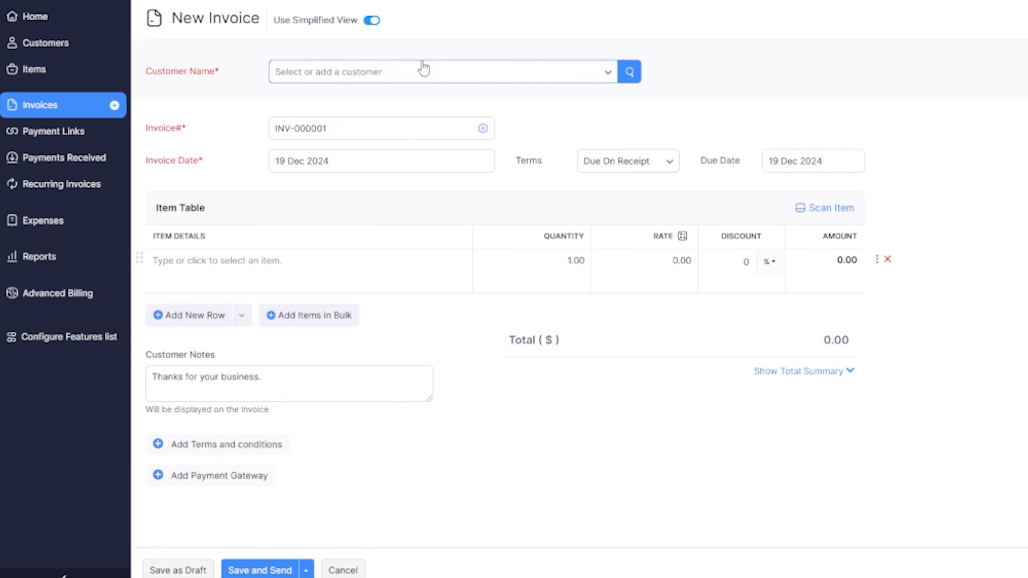
- Open the new customer form from the invoice's Customer Name field and keep the customer type as Business
click(612, 75)
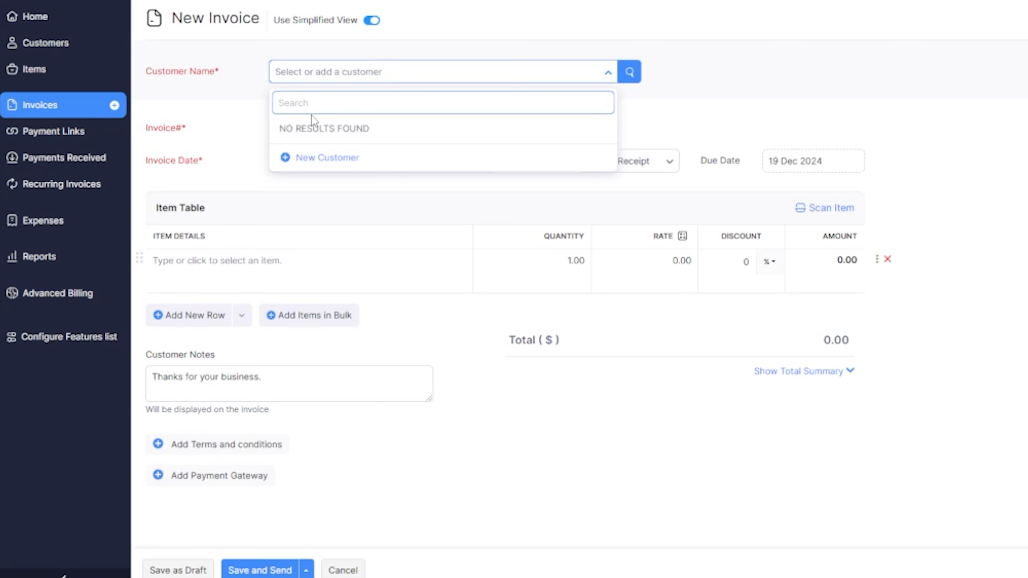
click(329, 167)
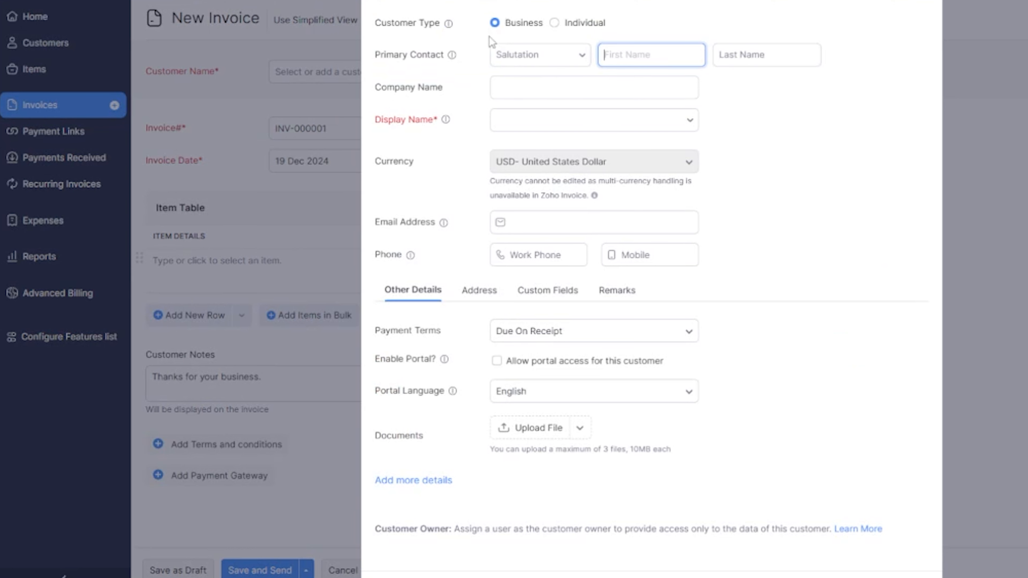
click(561, 23)
click(506, 24)
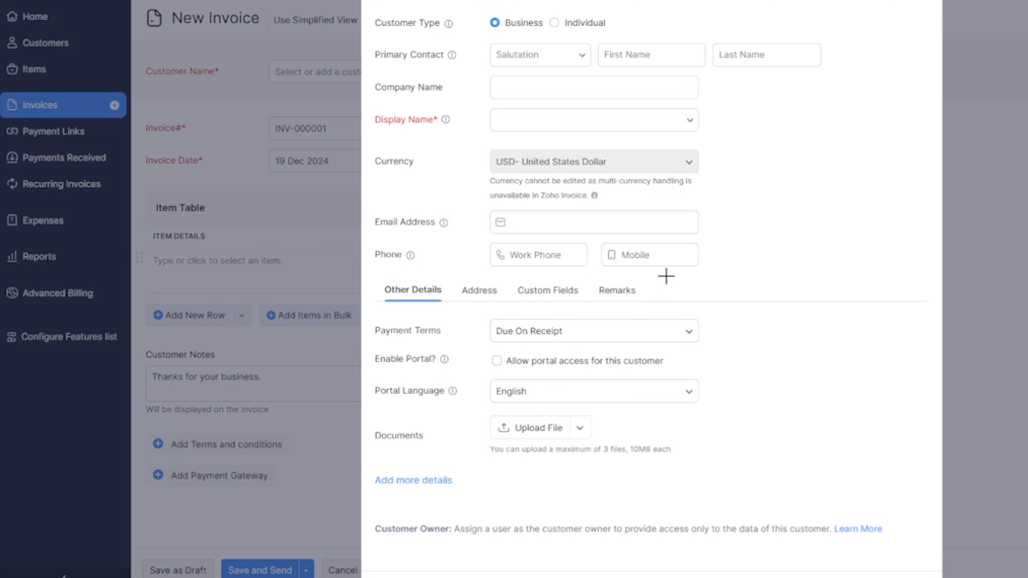
- Review the payment terms options and portal setting in the new customer's other details, and expand the additional detail fields
mouse_move(664, 268)
mouse_down()
mouse_move(616, 481)
mouse_move(600, 485)
mouse_up()
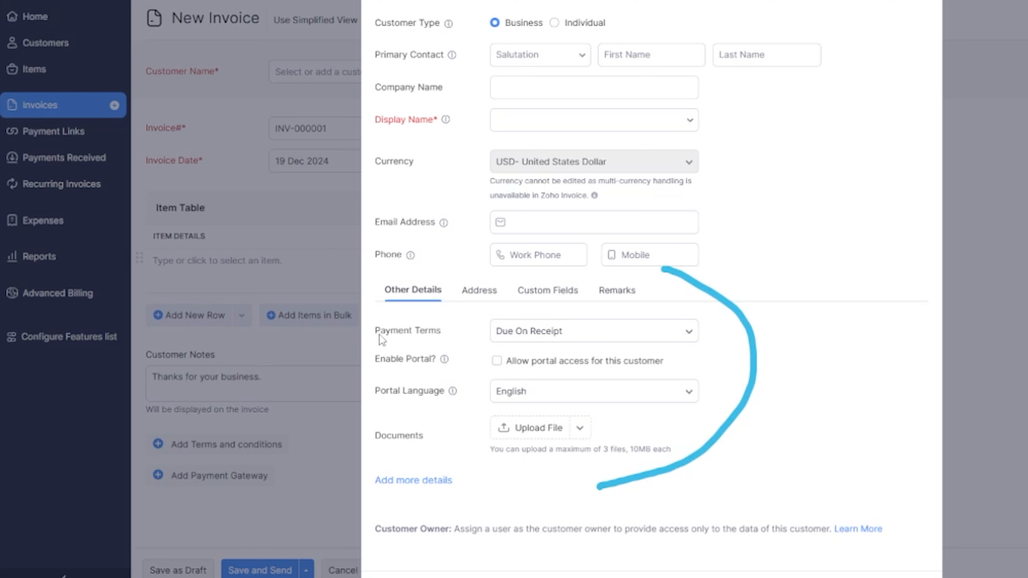
click(497, 339)
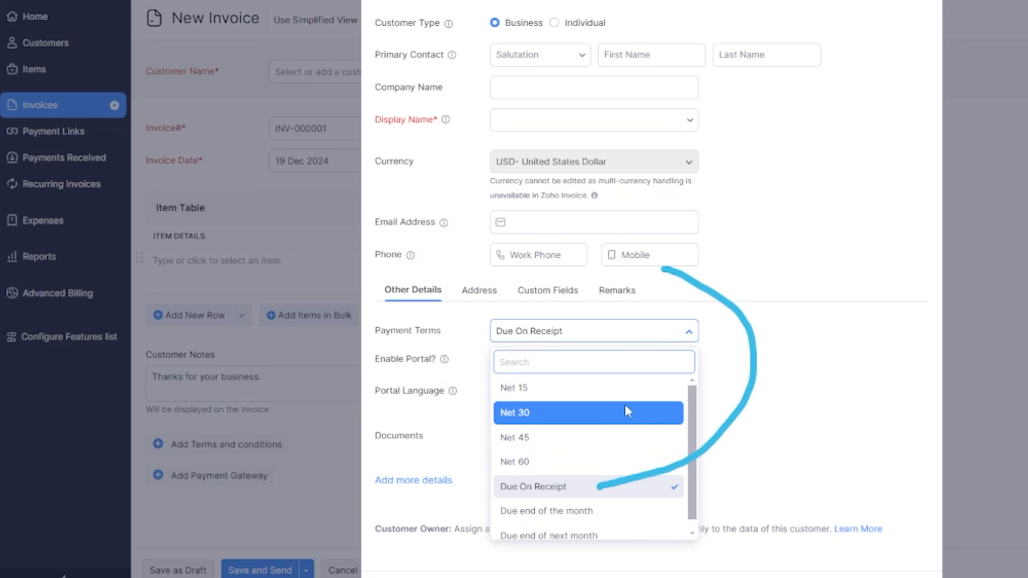
click(806, 376)
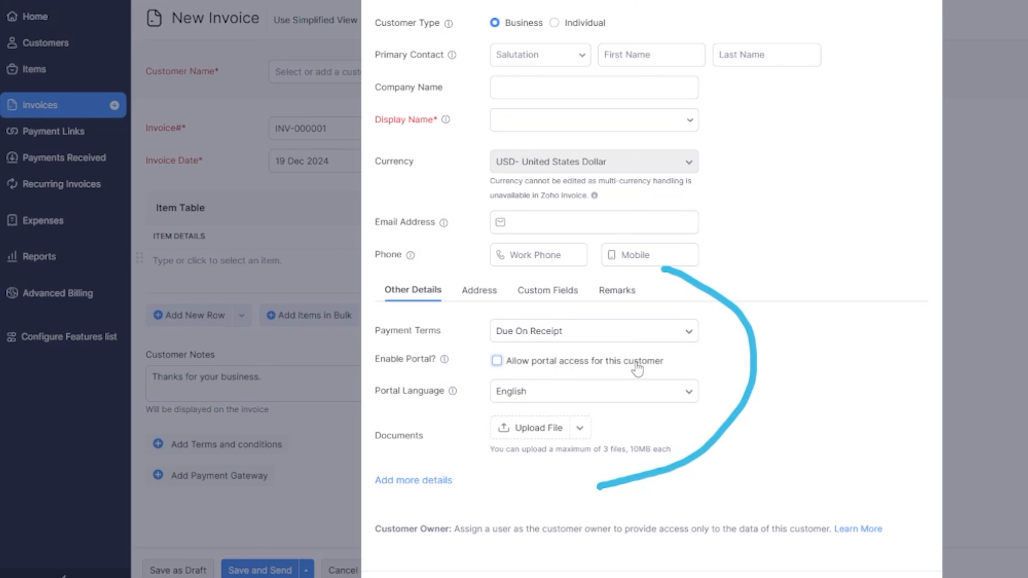
mouse_move(451, 359)
scroll(631, 442, down, 2)
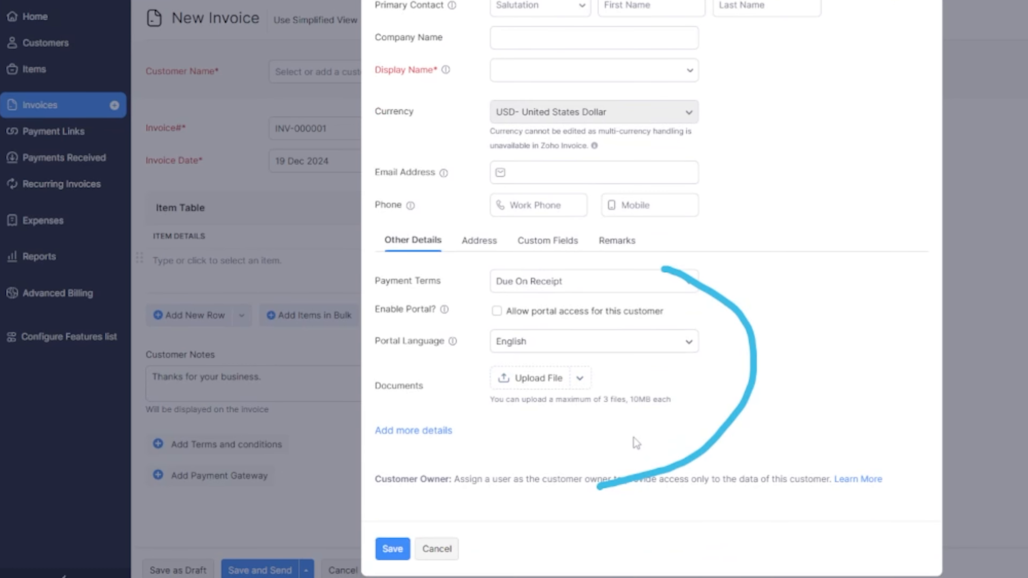
click(408, 432)
scroll(407, 435, down, 5)
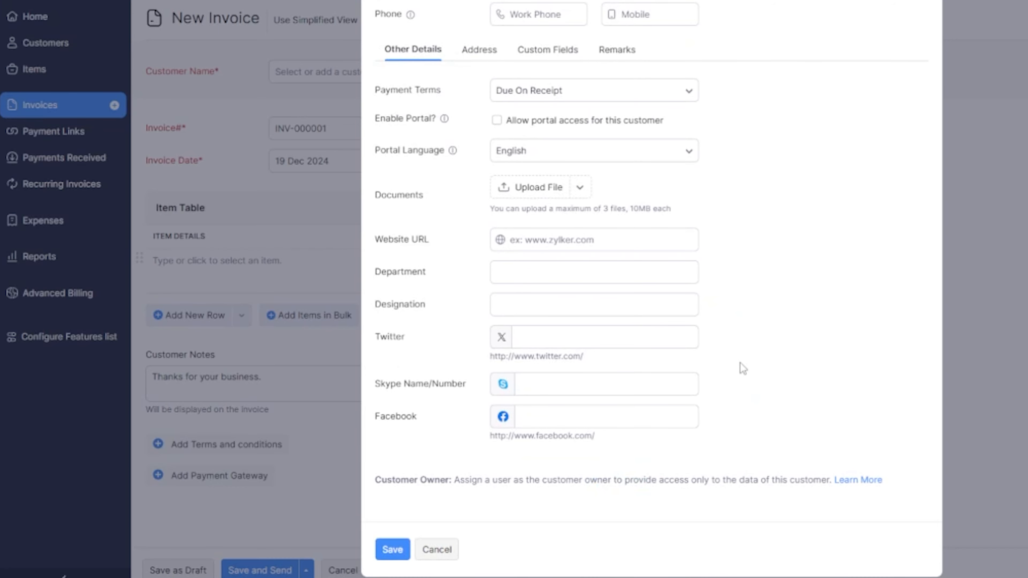
- Enter the contact's name, e-mail and company TruFinancials, set Net 30 terms and portal access, use TruFinancials as display name, and save the customer
scroll(743, 369, up, 5)
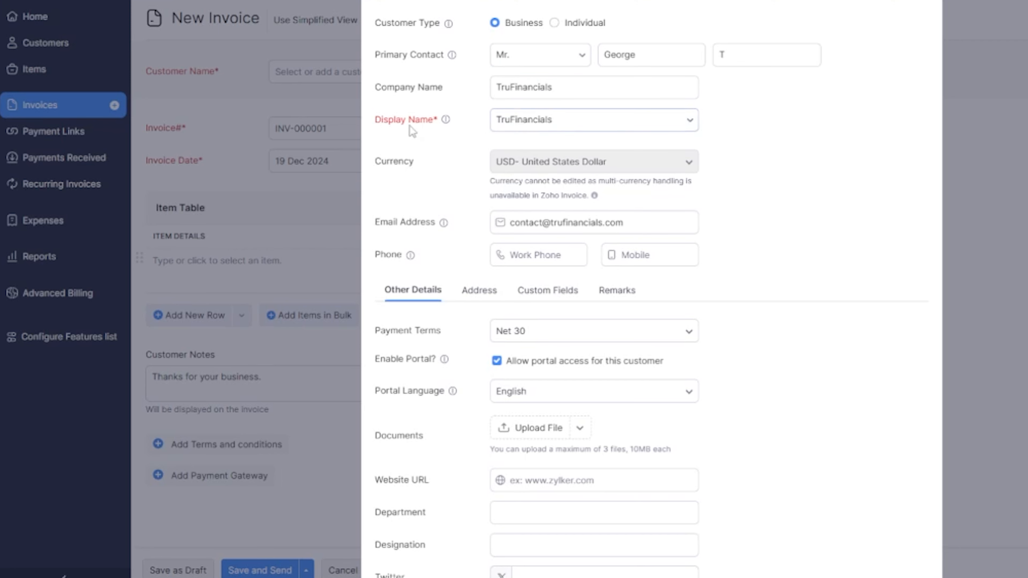
click(689, 120)
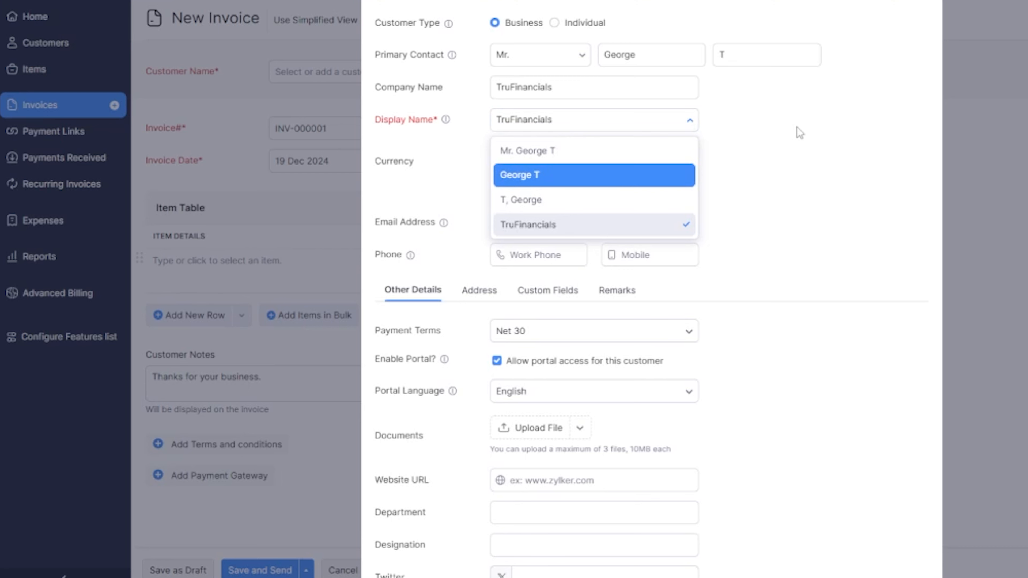
click(533, 226)
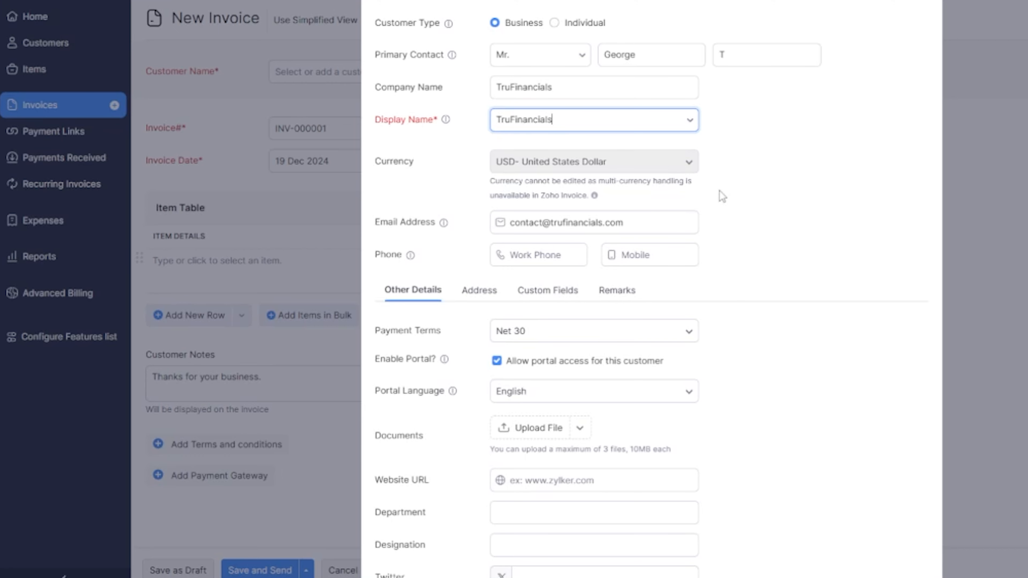
scroll(849, 243, down, 5)
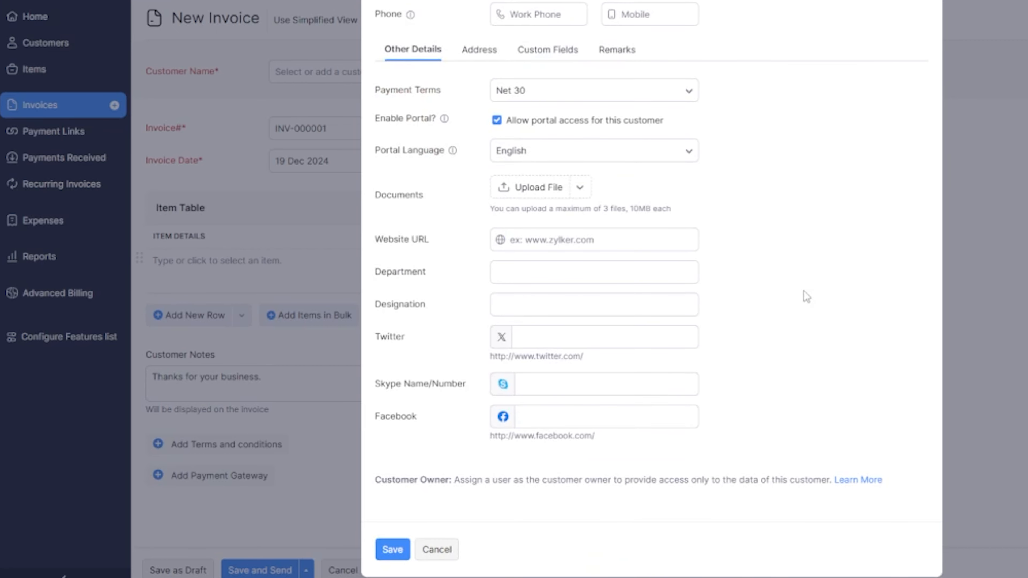
click(392, 550)
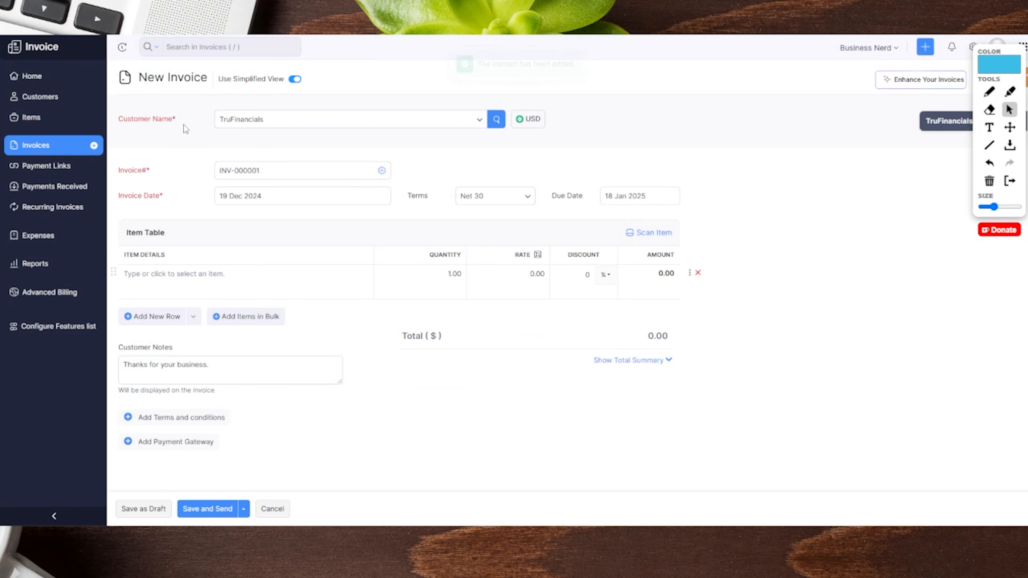
click(480, 123)
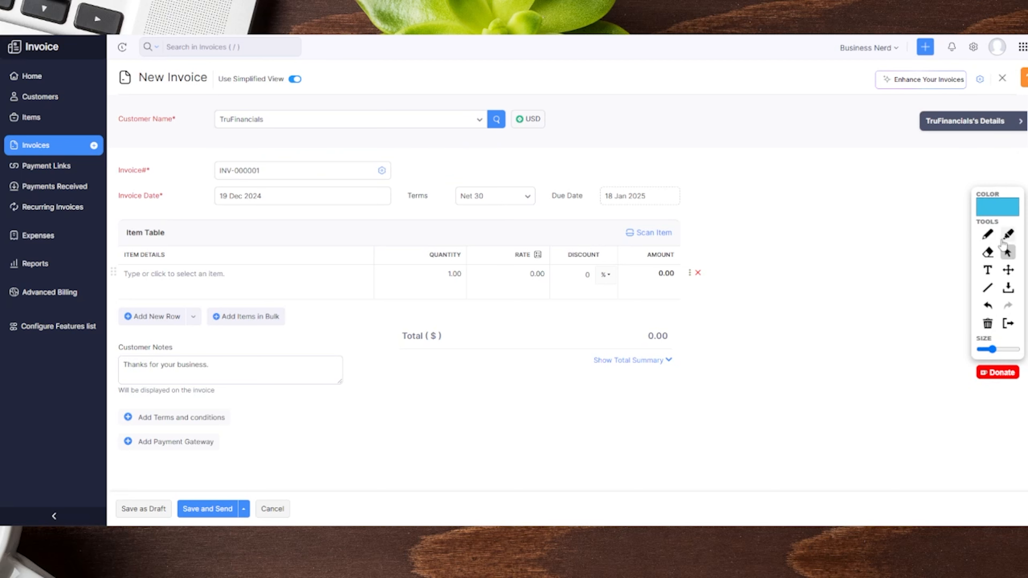
click(987, 234)
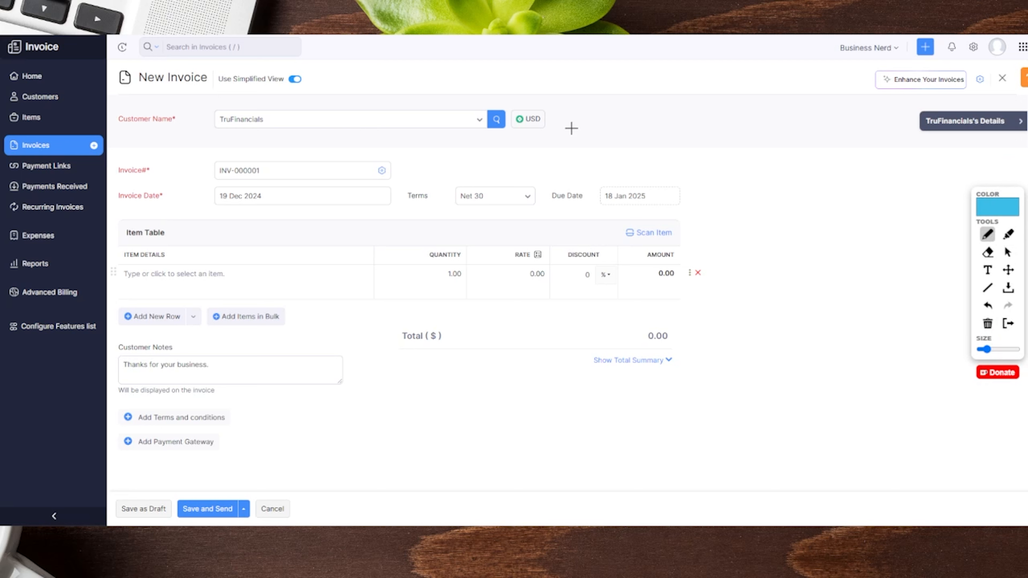
mouse_move(571, 128)
mouse_down()
mouse_move(902, 125)
mouse_move(874, 149)
mouse_up()
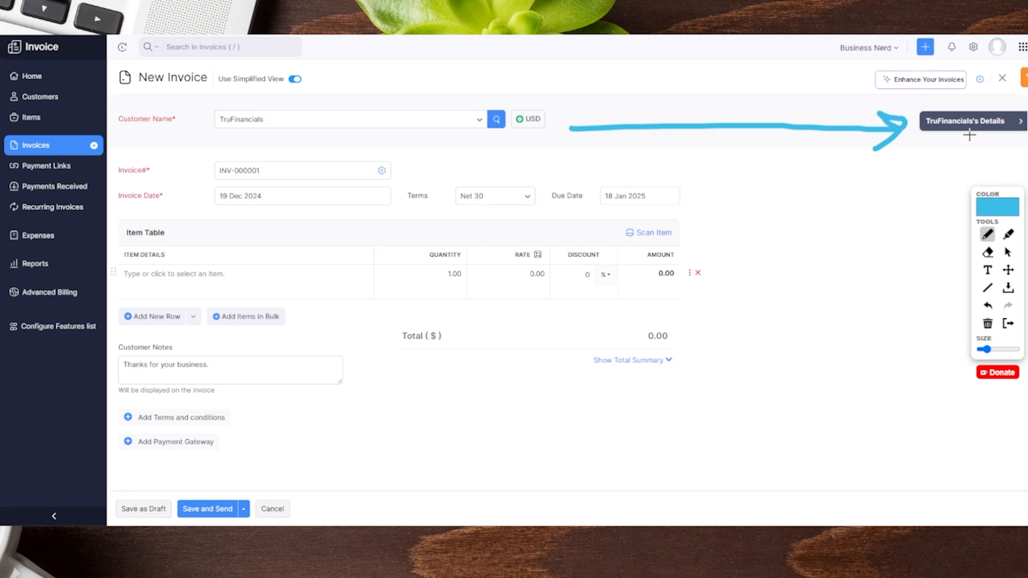
mouse_move(53, 81)
mouse_down()
mouse_move(101, 103)
mouse_move(24, 106)
mouse_up()
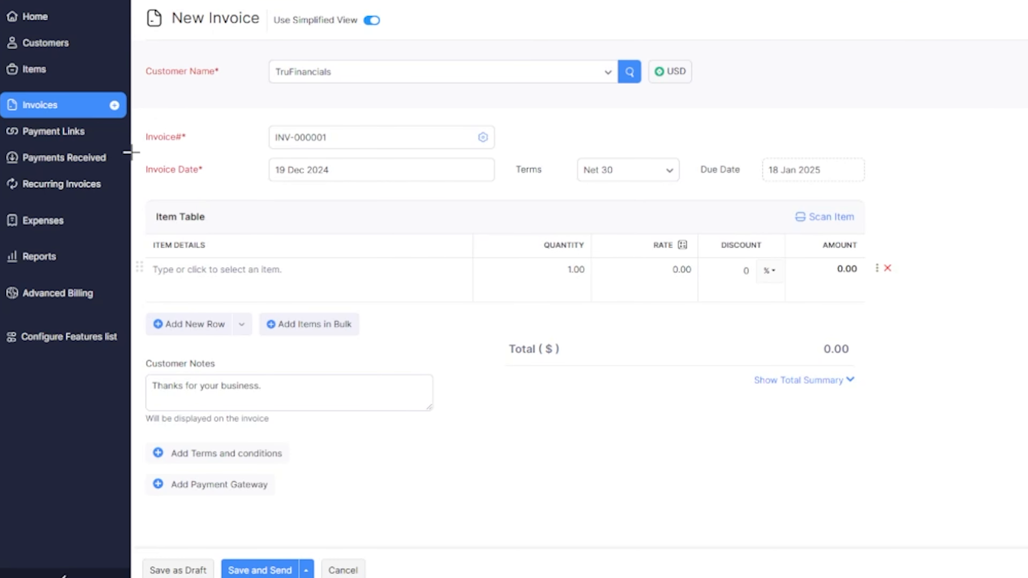
drag(106, 183, 178, 179)
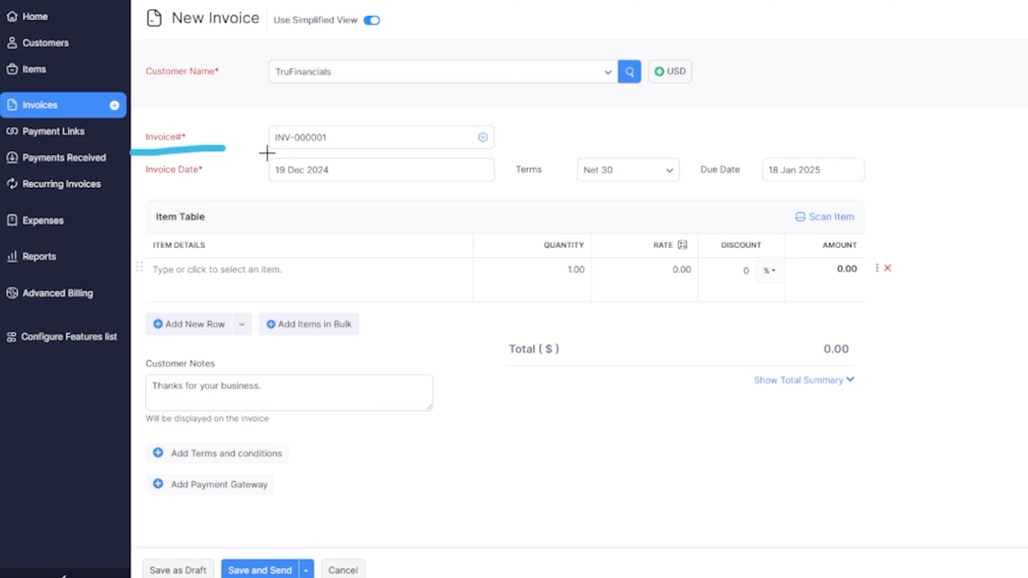
mouse_move(304, 109)
mouse_down()
mouse_move(289, 109)
mouse_move(261, 151)
mouse_up()
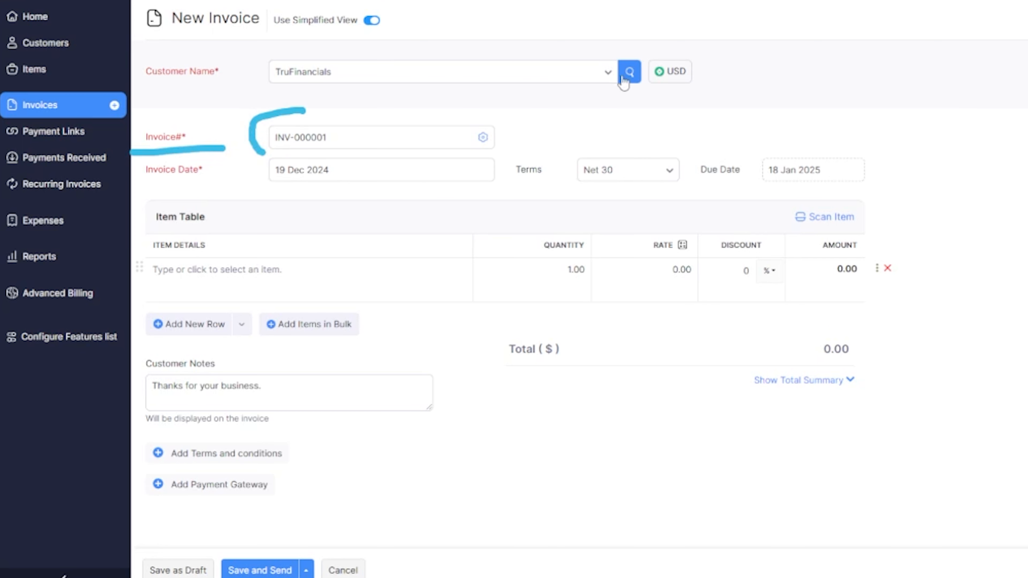
- Keep invoice numbers auto-generated, set their prefix to 2025-, and save the invoice numbering settings
click(482, 138)
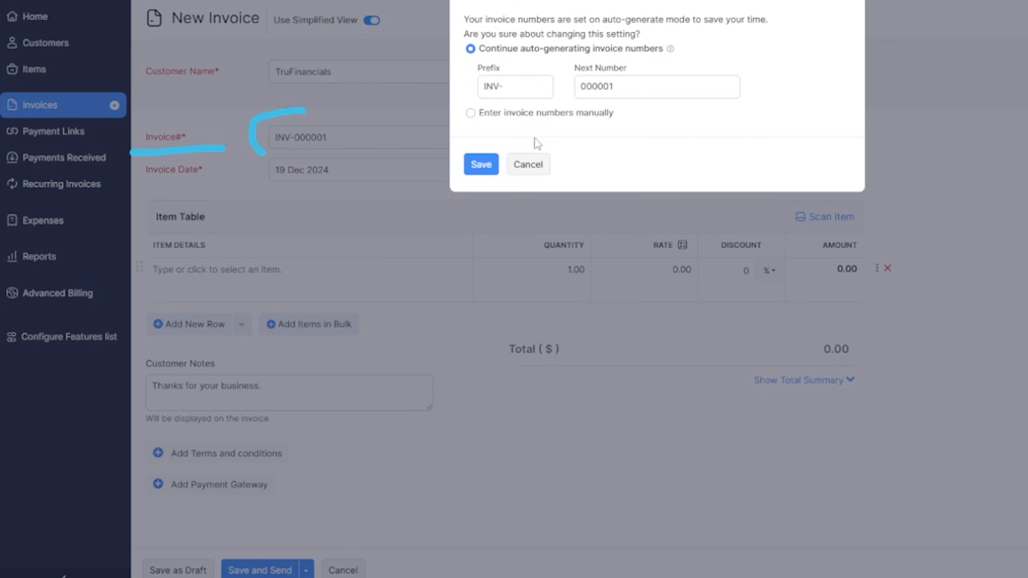
click(471, 113)
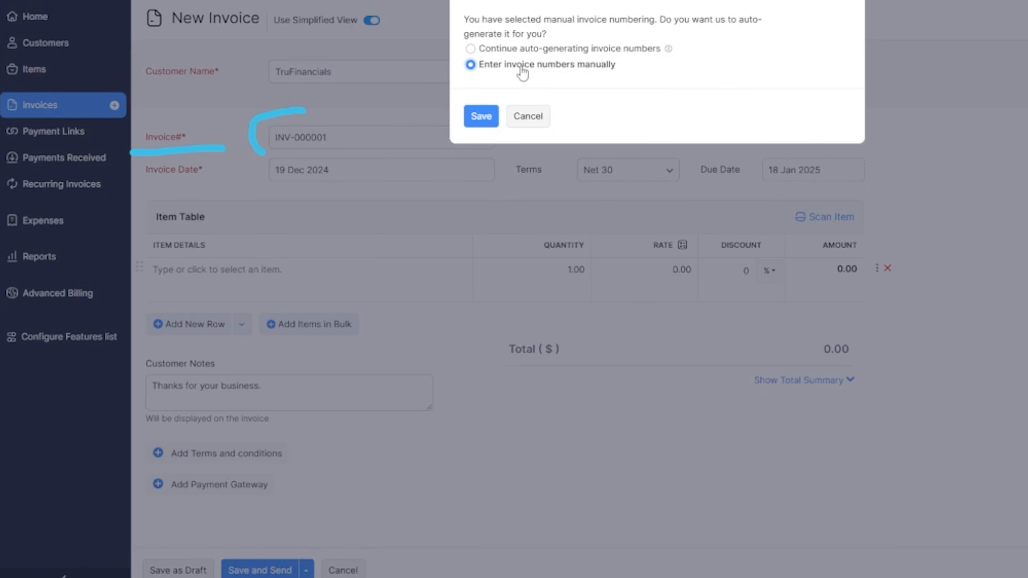
click(470, 48)
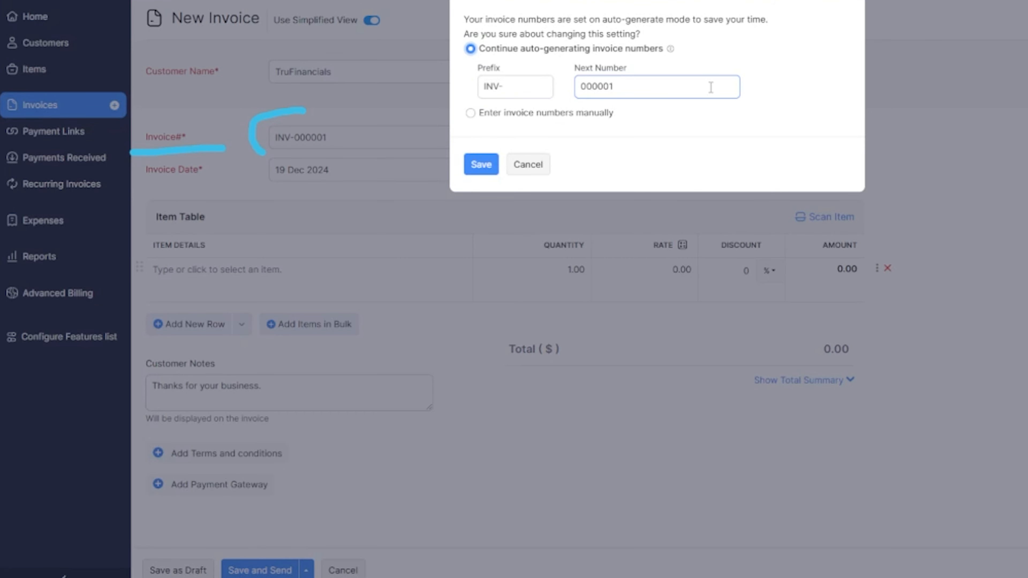
drag(621, 87, 611, 89)
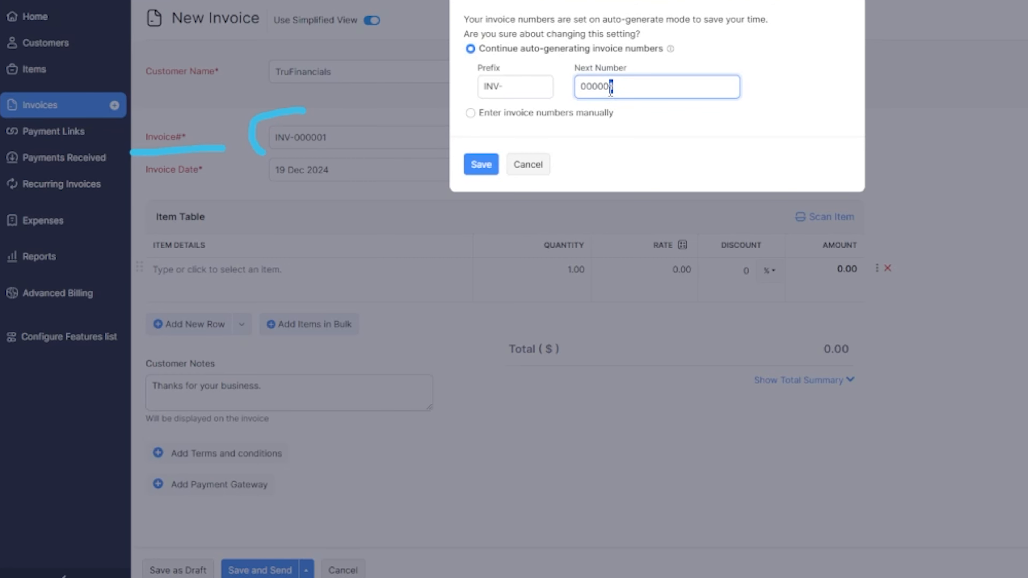
click(522, 86)
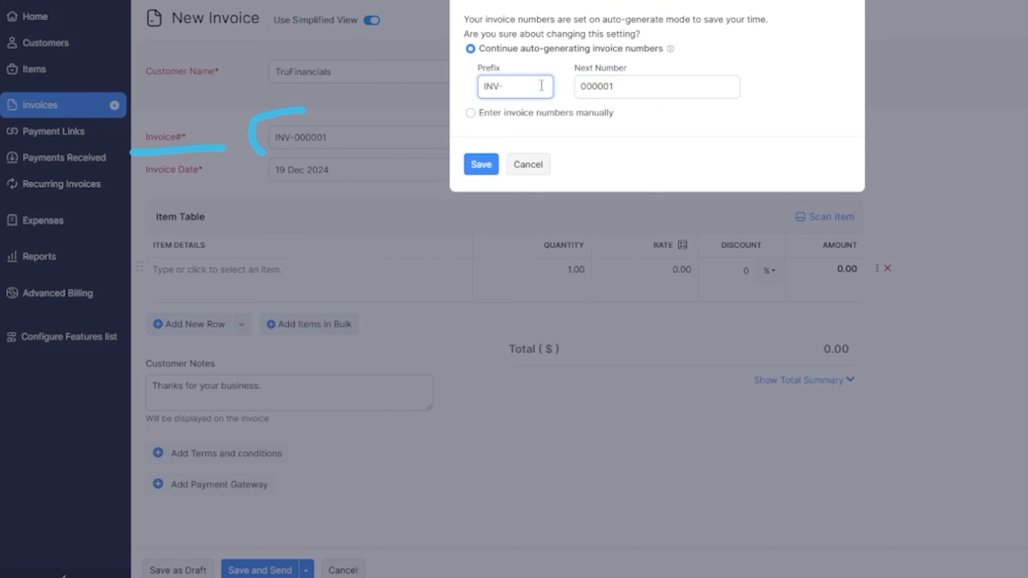
drag(540, 86, 459, 90)
text(2025)
click(641, 85)
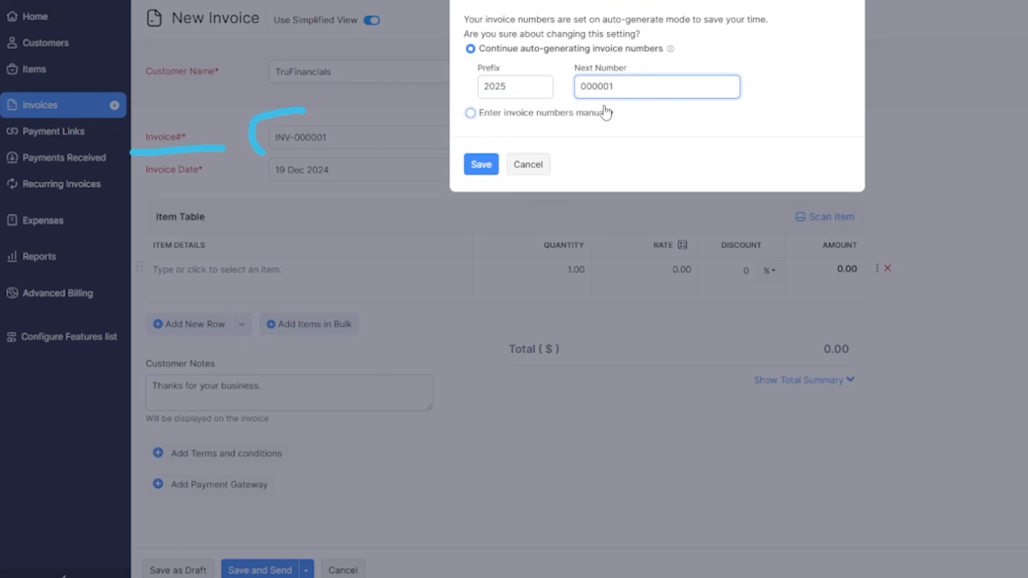
click(481, 164)
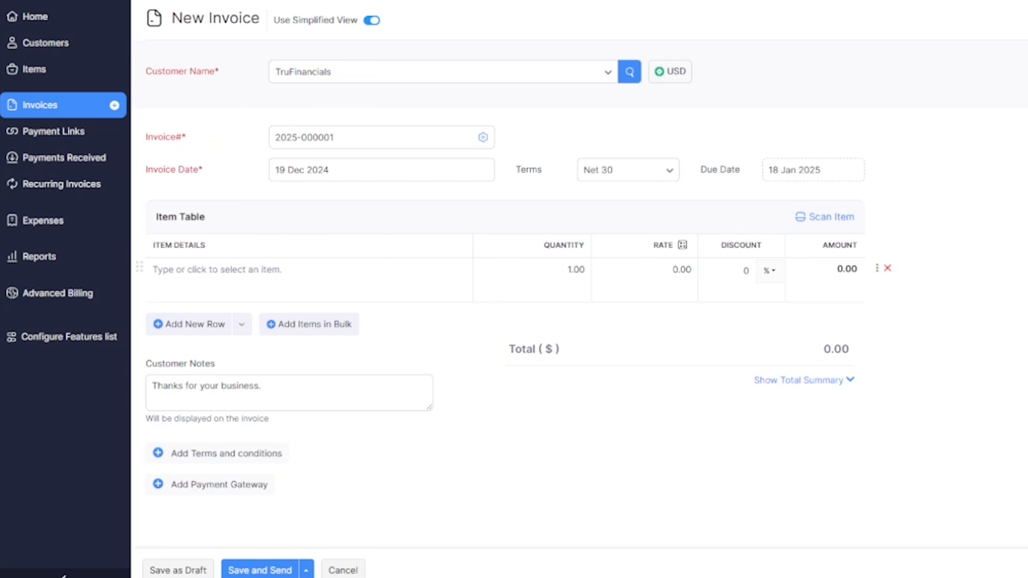
- Try the invoice date 26 Dec 2024 with Net 15 payment terms, and switch the terms back to Net 30
drag(162, 191, 382, 195)
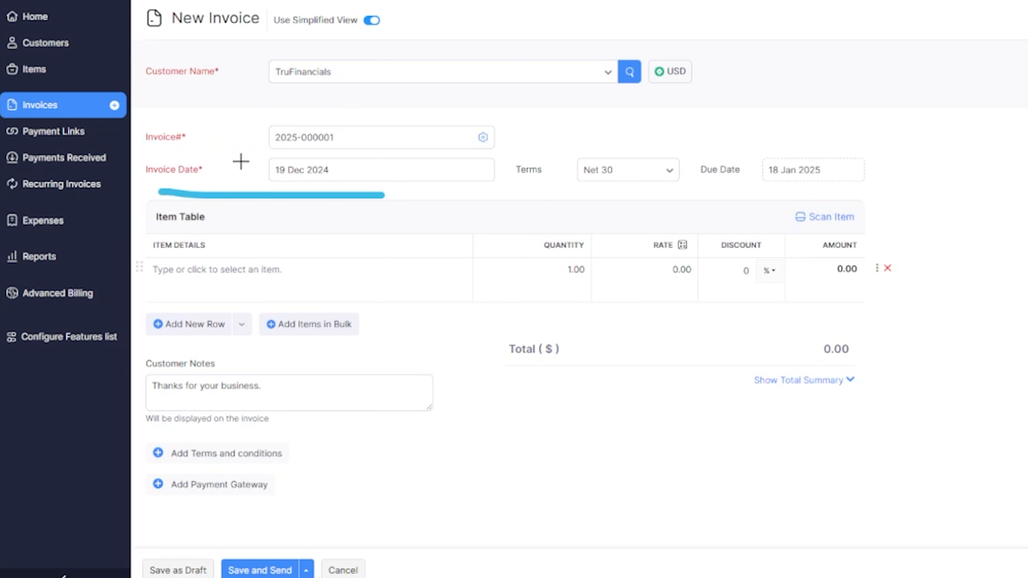
click(346, 171)
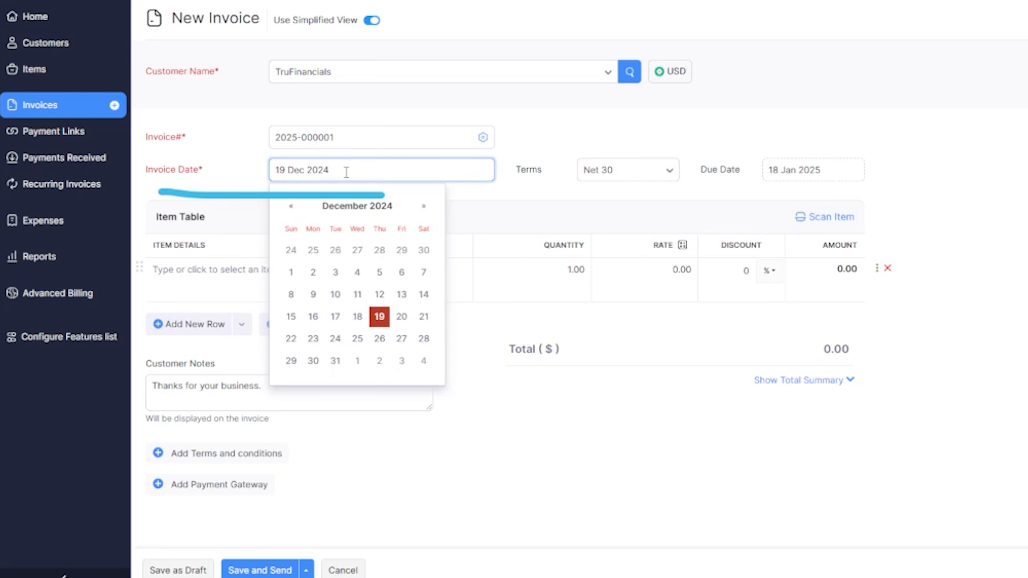
click(379, 340)
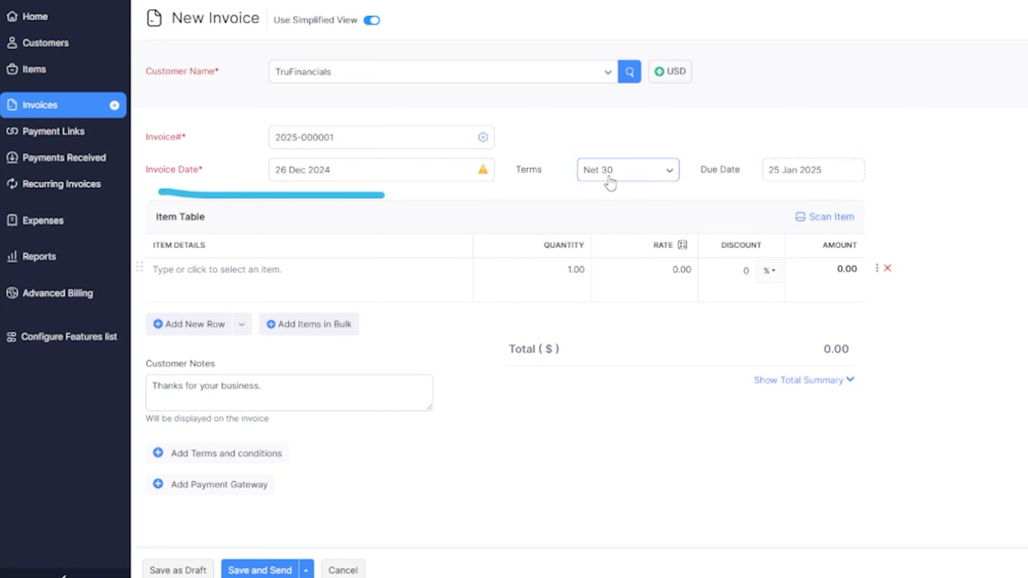
click(667, 179)
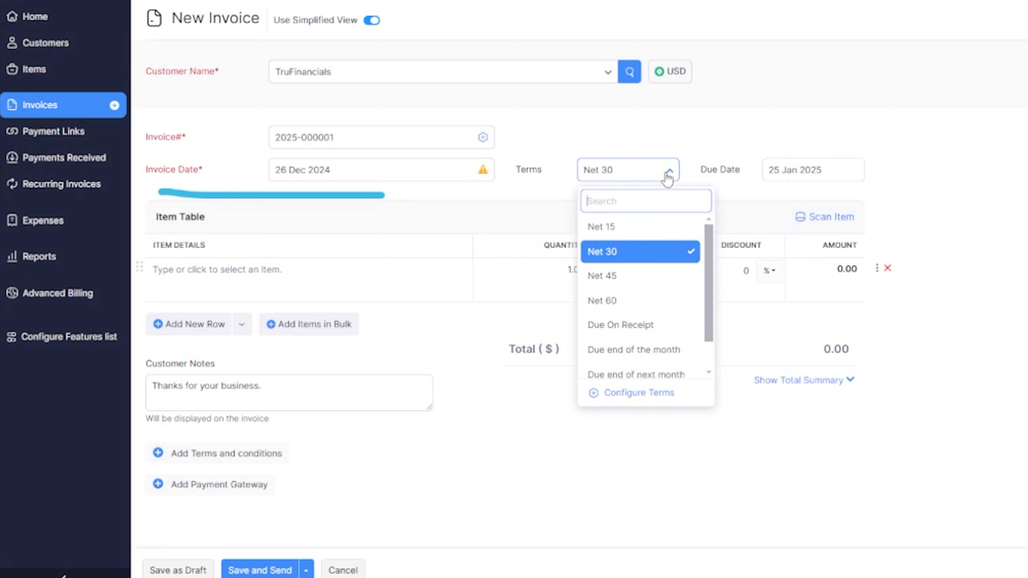
click(627, 233)
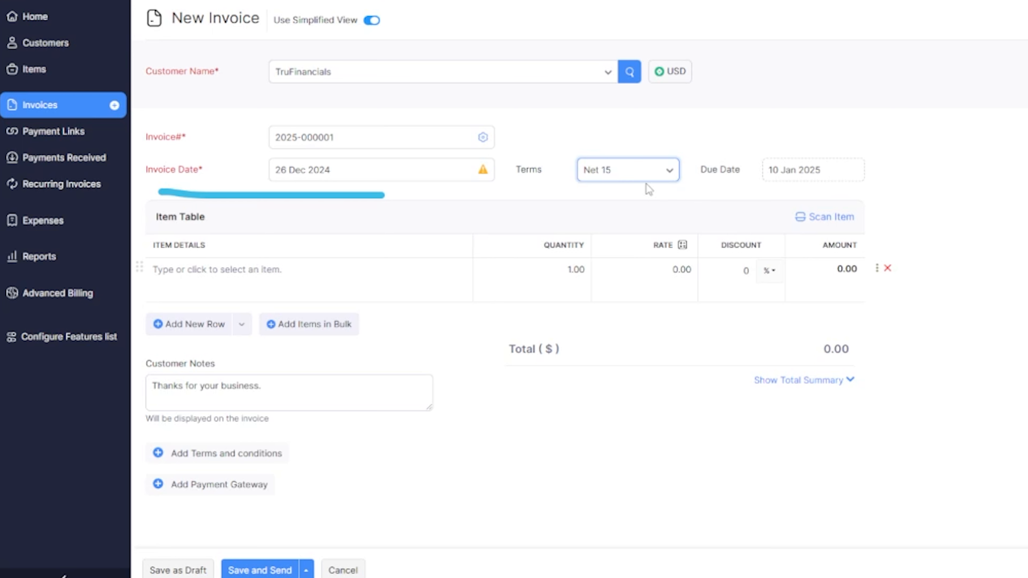
click(662, 171)
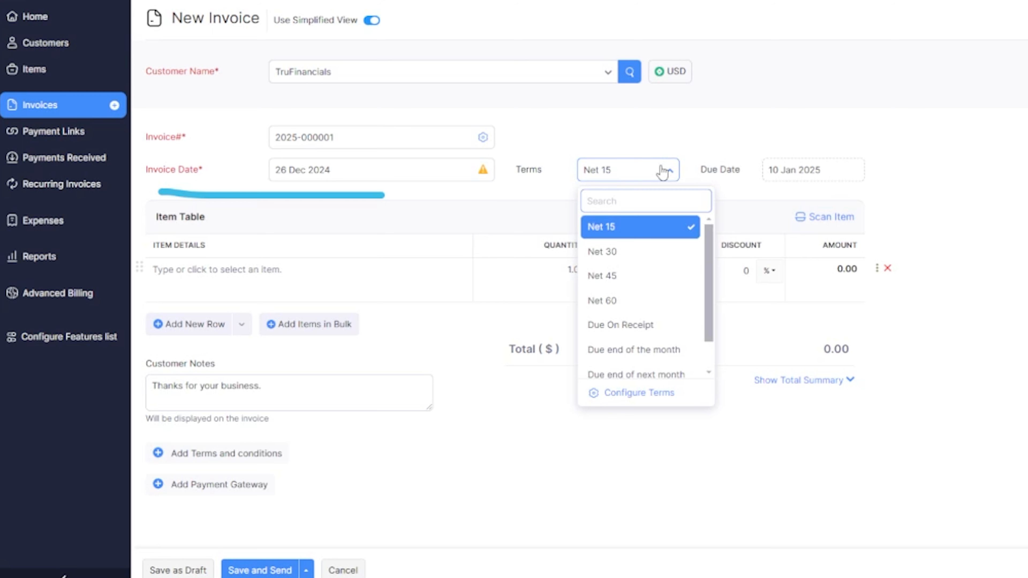
click(602, 251)
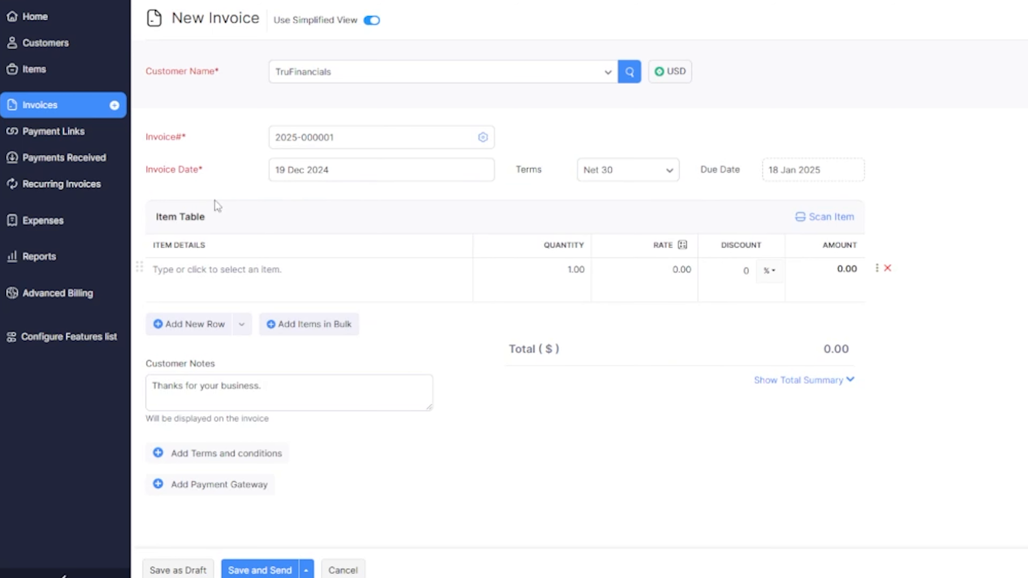
- Check the calendars of the invoice date and due date fields
click(311, 178)
click(847, 167)
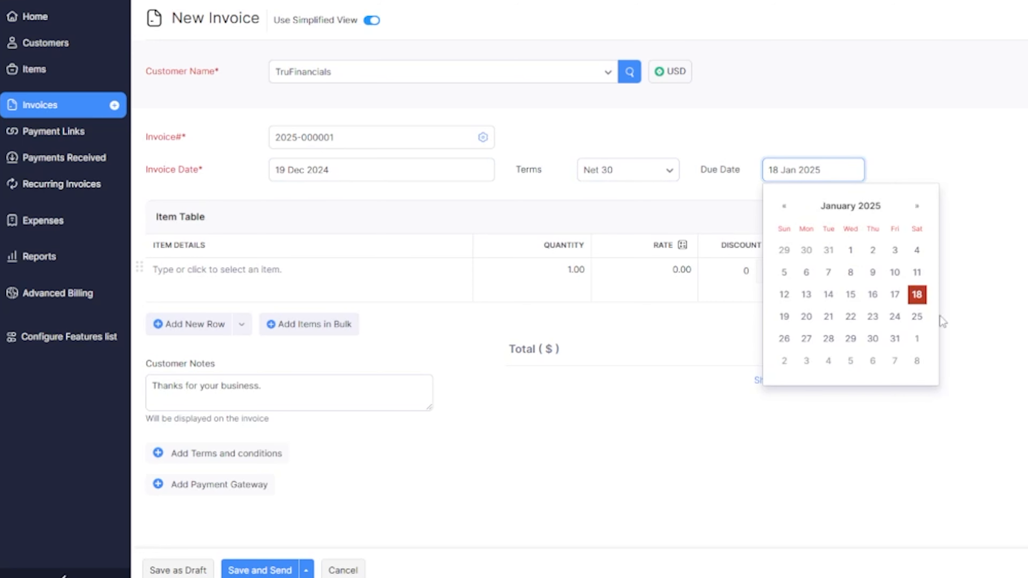
click(916, 123)
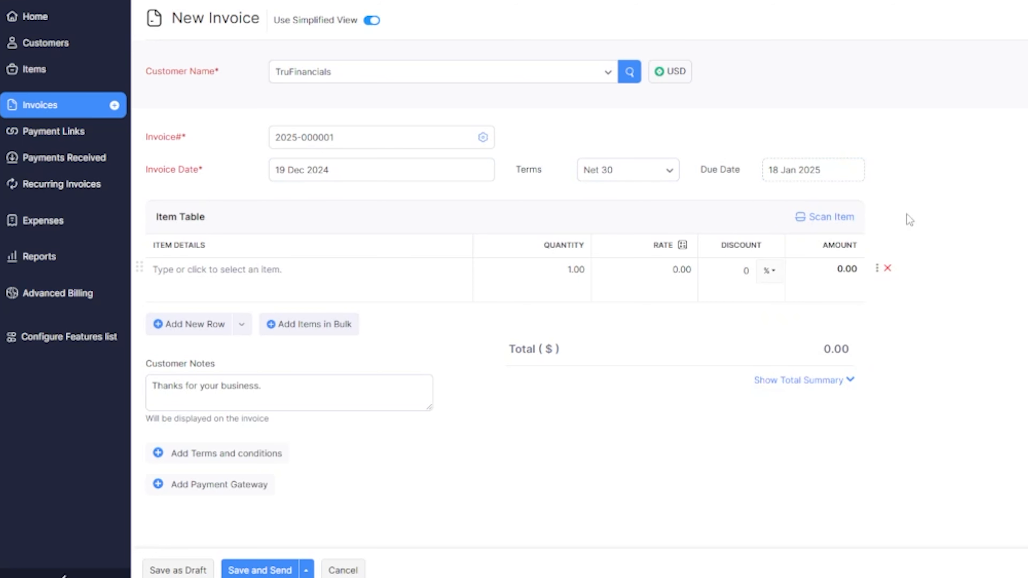
- Start a new item from the invoice's item table, set its type to Service and name it Video Production
scroll(914, 281, down, 1)
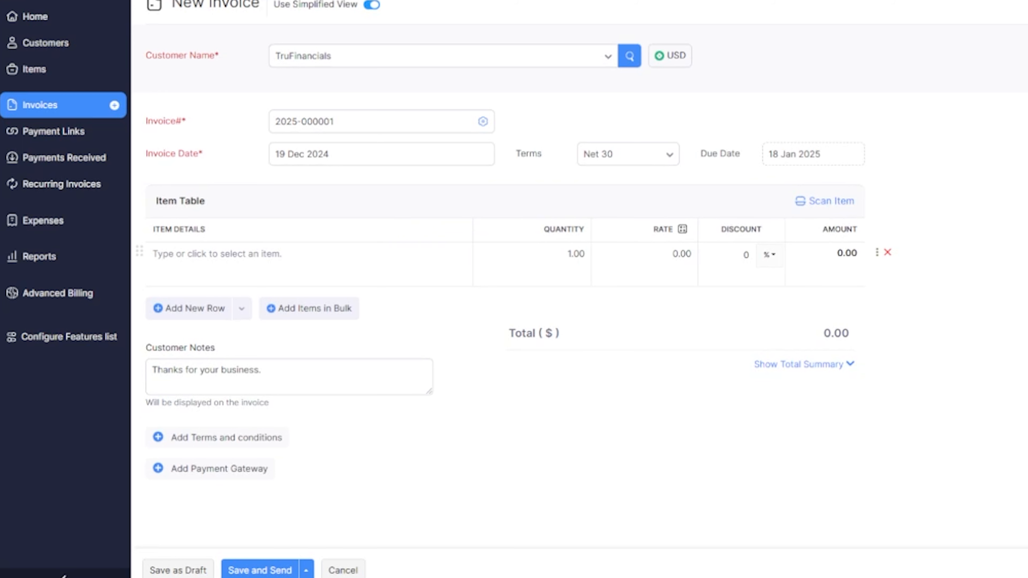
mouse_move(221, 172)
mouse_down()
mouse_move(135, 299)
mouse_move(270, 344)
mouse_up()
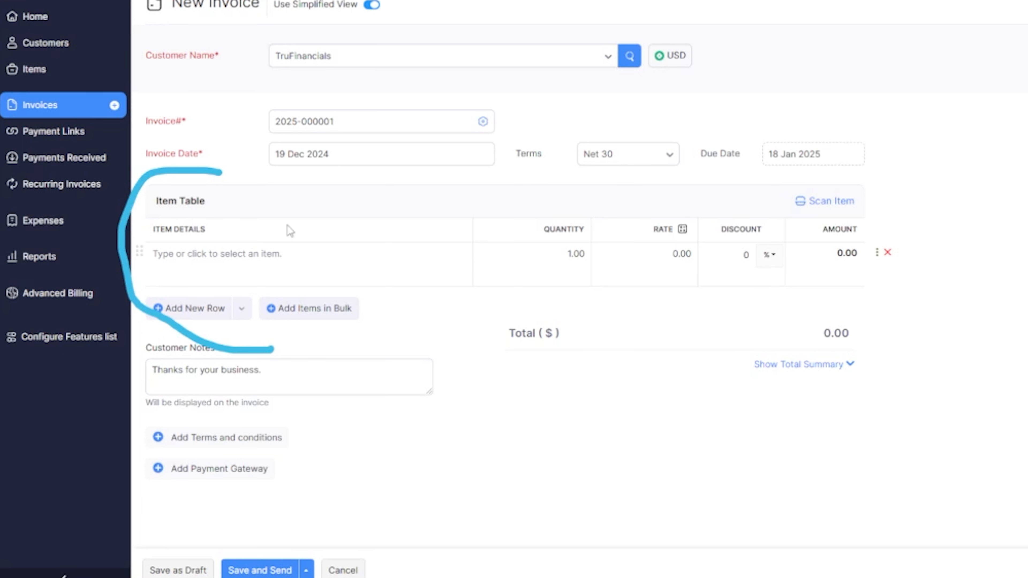
click(204, 259)
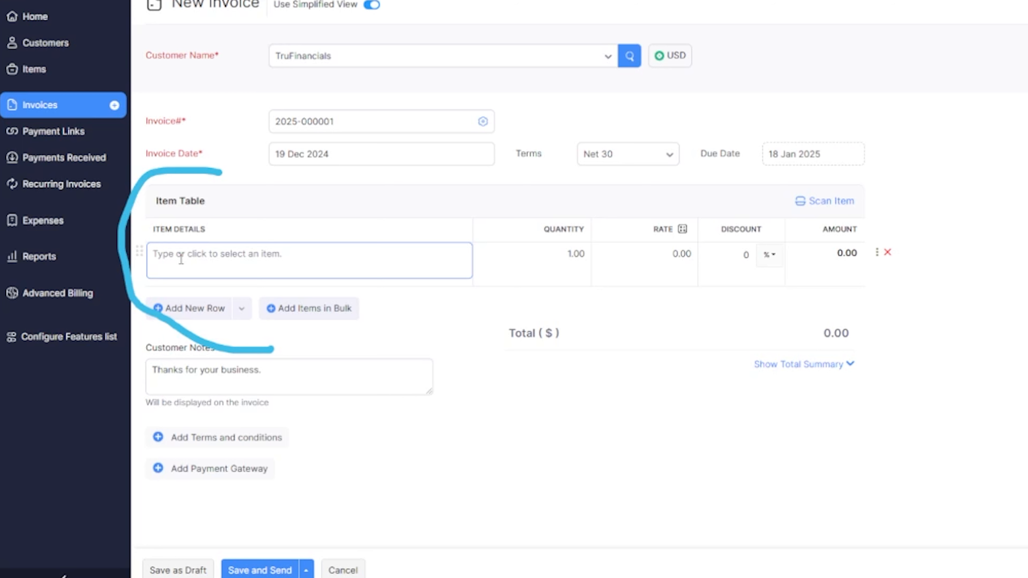
click(302, 258)
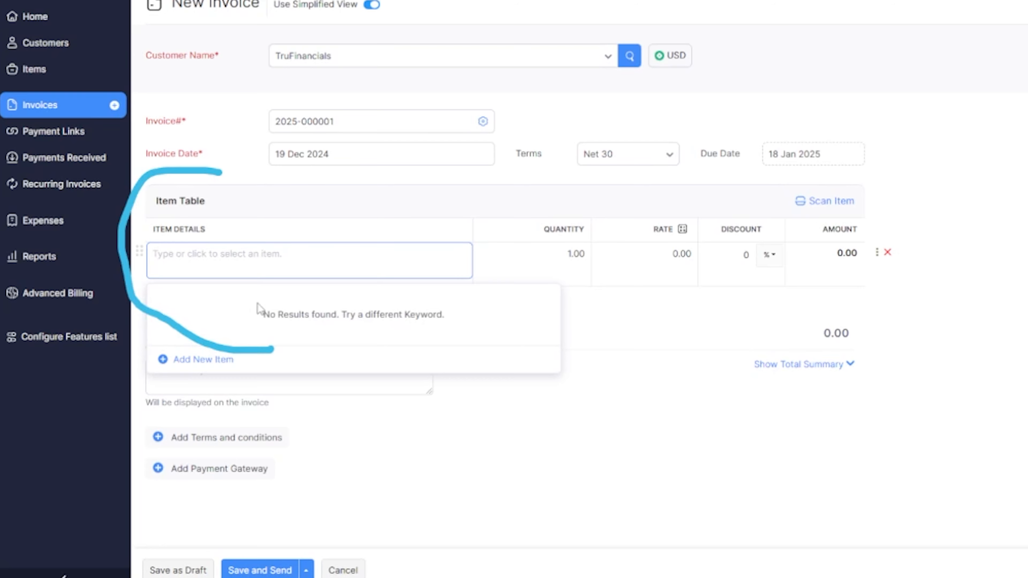
click(191, 360)
click(1026, 160)
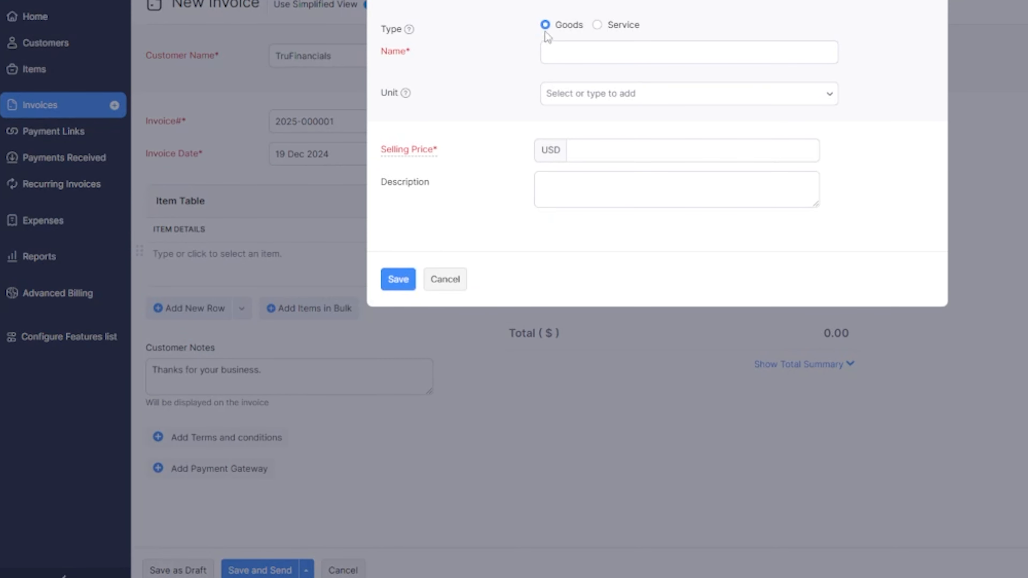
click(602, 26)
click(566, 53)
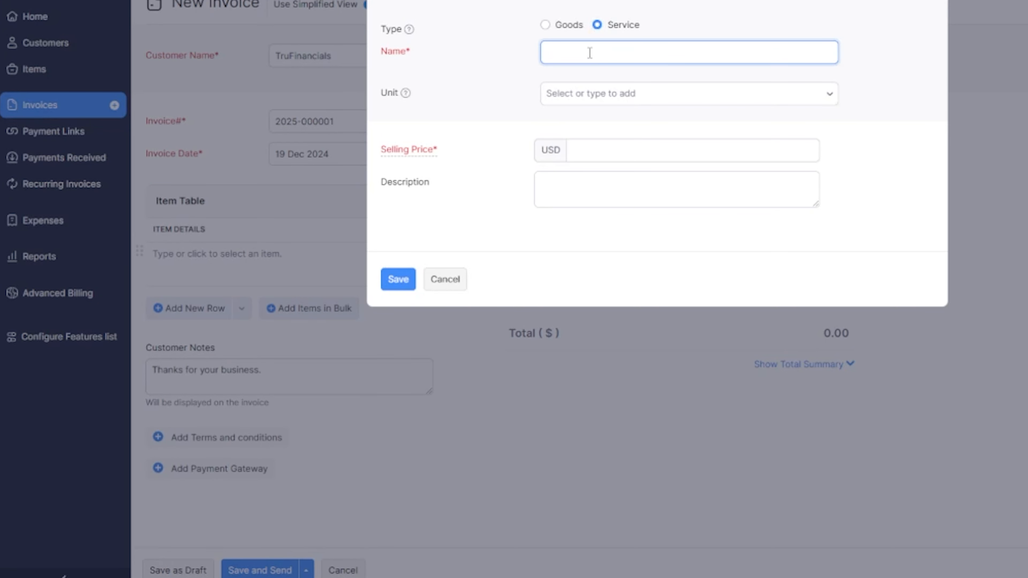
text(Video Production)
- Look through the available units for the new Video Production item
click(728, 93)
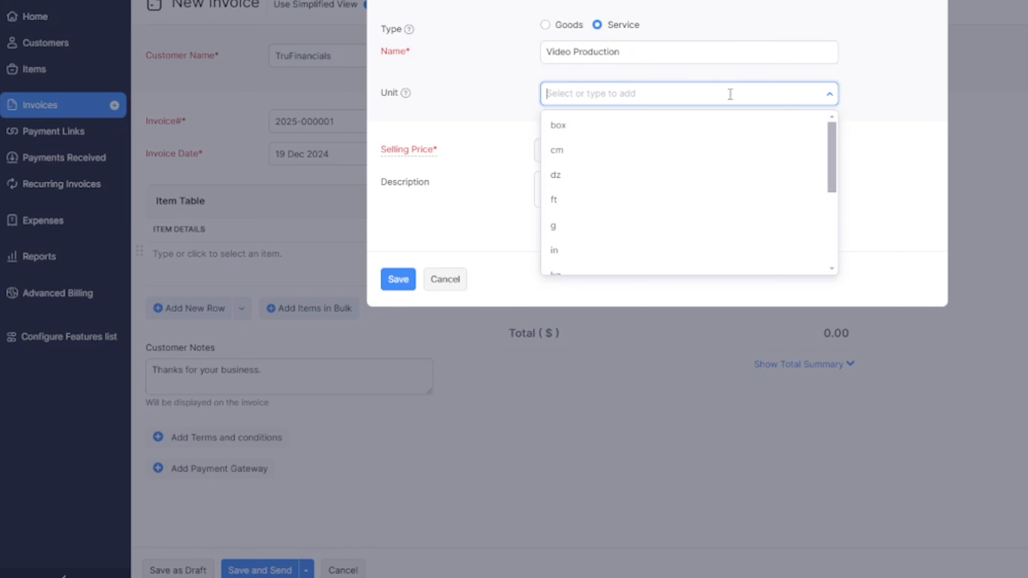
scroll(814, 233, down, 3)
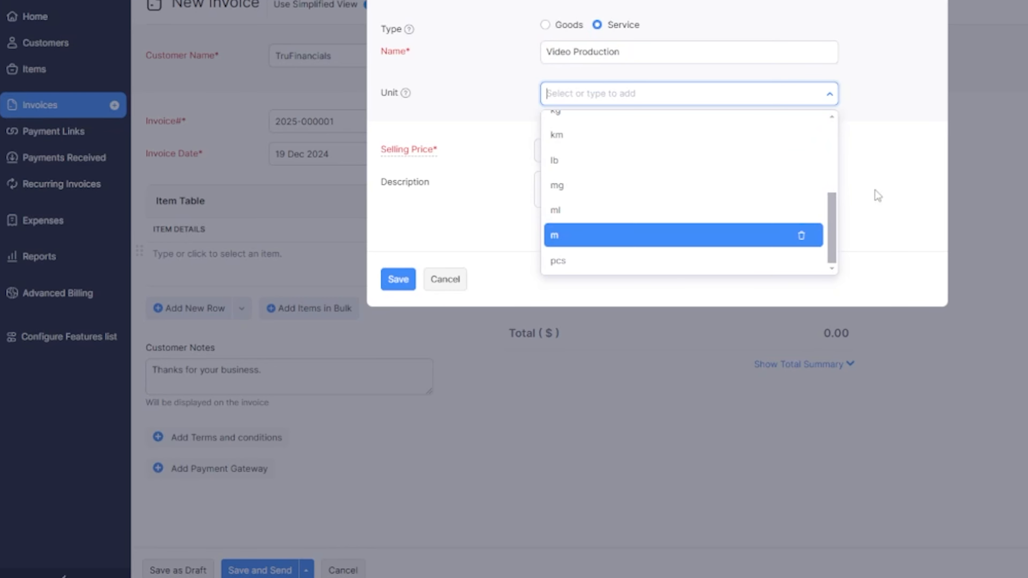
click(886, 159)
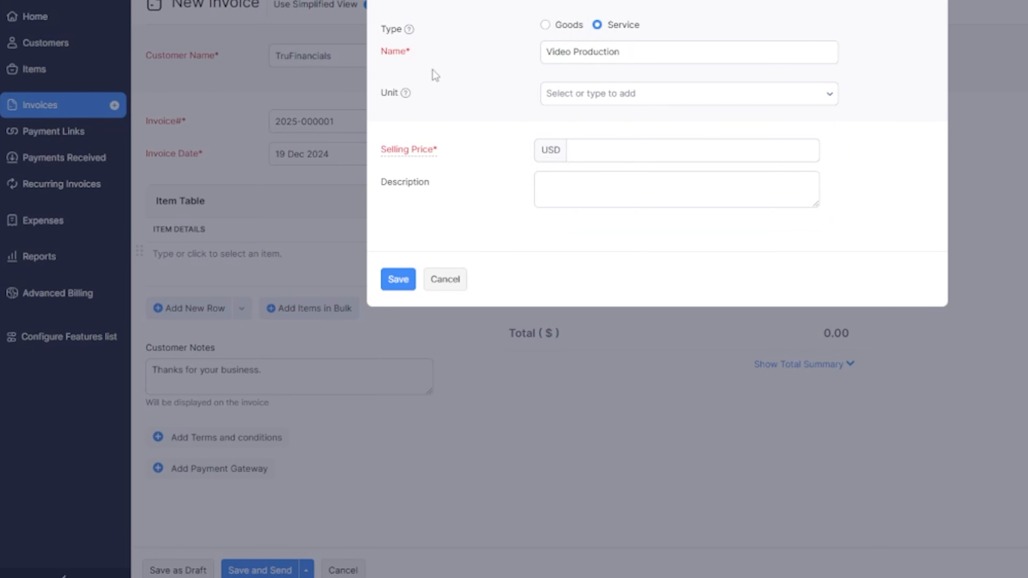
- Set the Video Production item's selling price to 2500 USD and save the item to the invoice
click(625, 148)
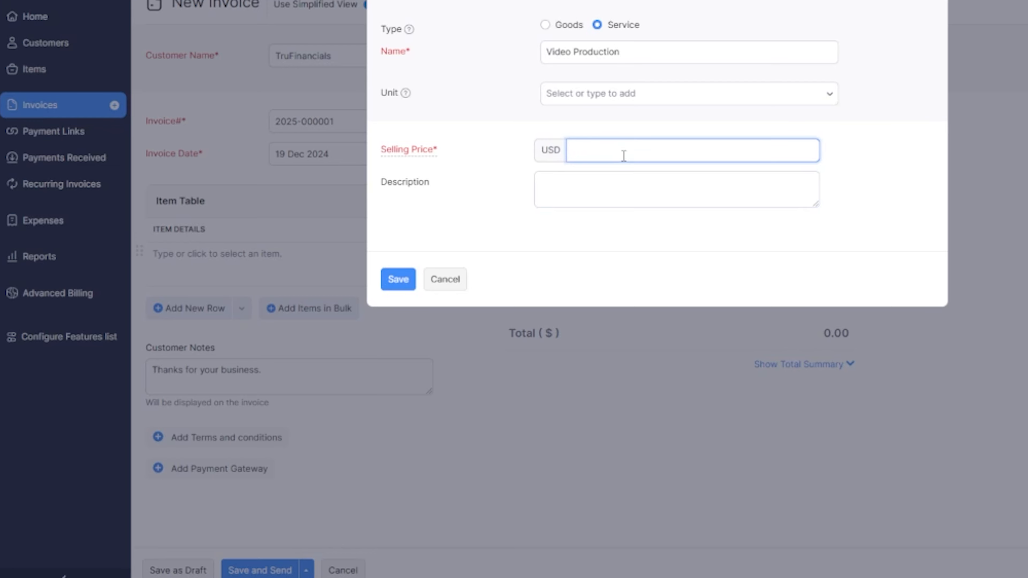
click(629, 176)
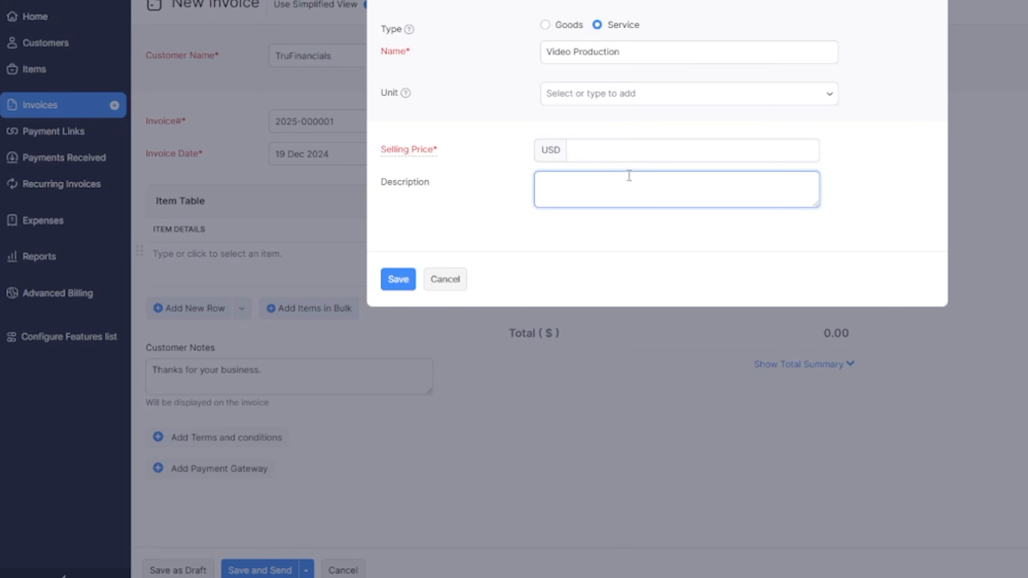
click(610, 148)
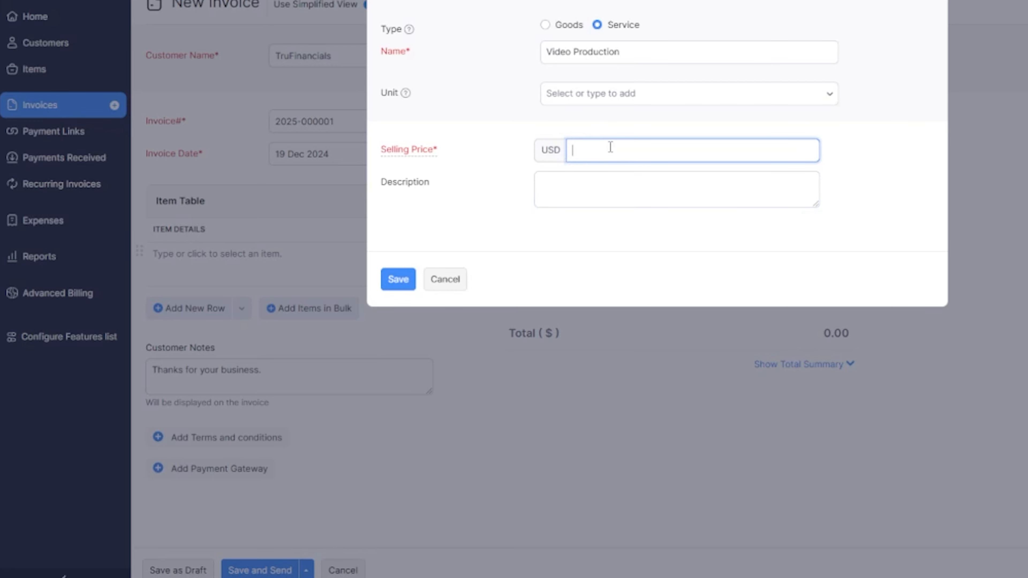
text(2500)
click(872, 162)
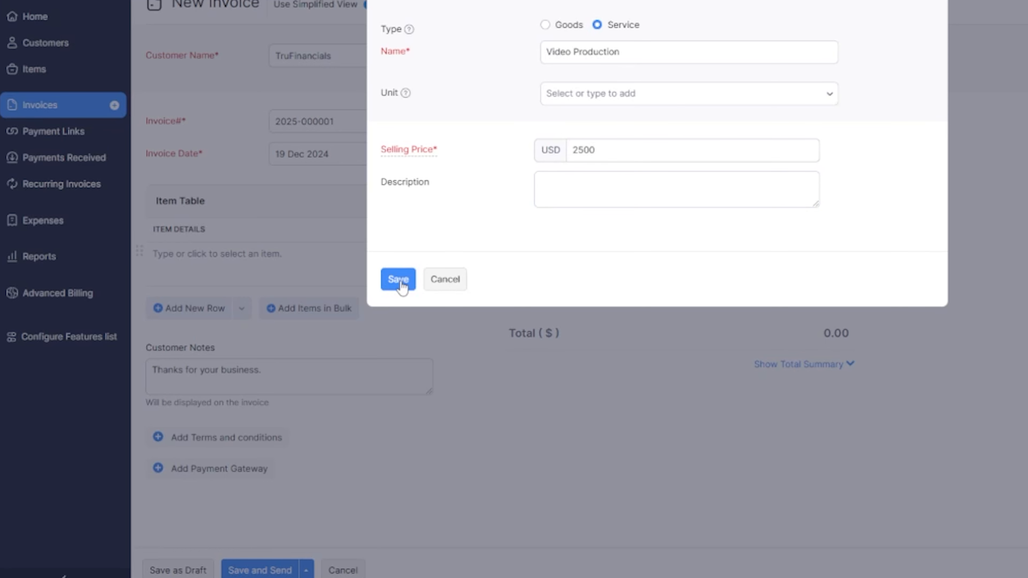
click(395, 291)
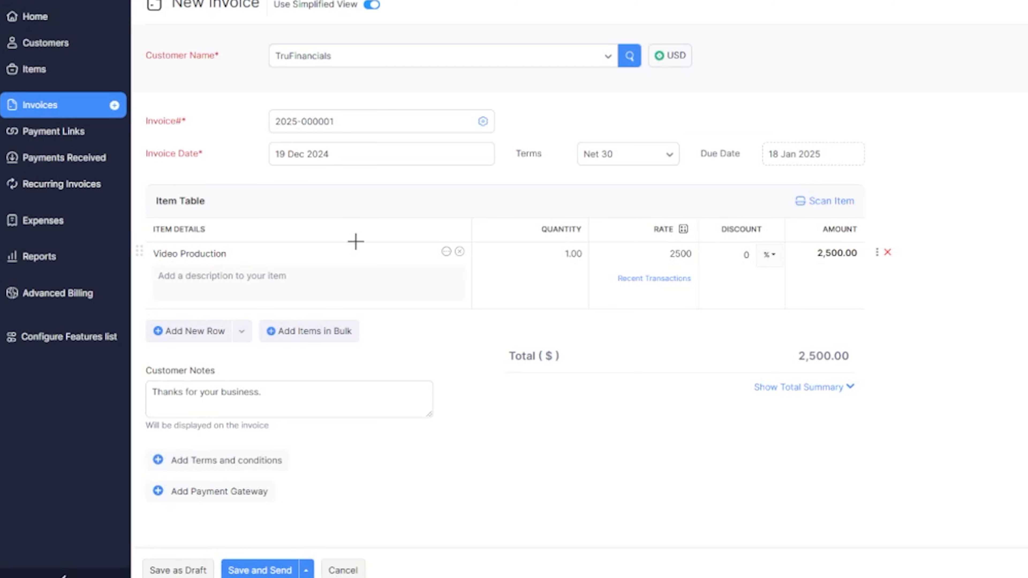
drag(137, 267, 252, 267)
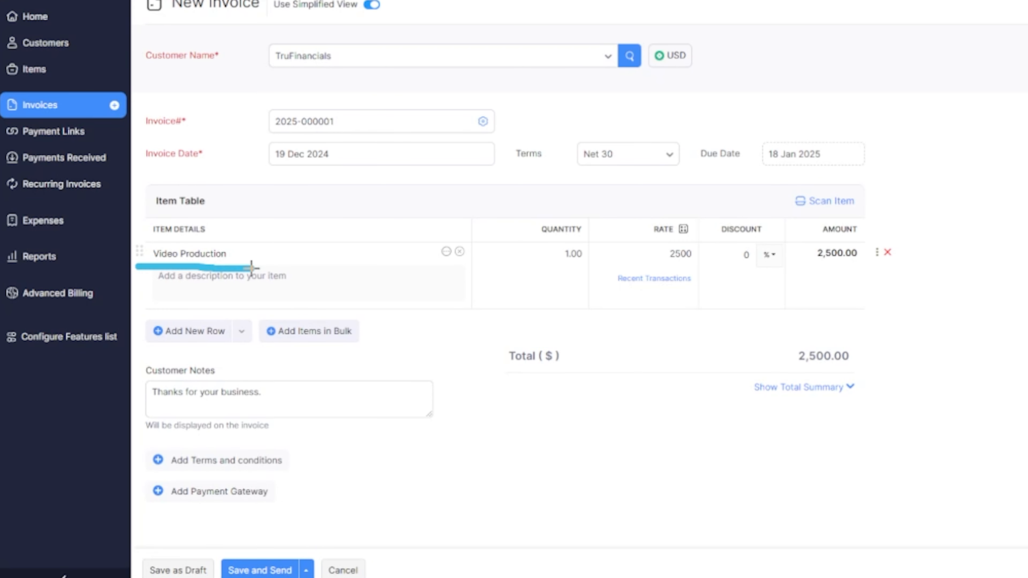
mouse_move(459, 260)
mouse_down()
mouse_move(468, 255)
mouse_move(457, 234)
mouse_up()
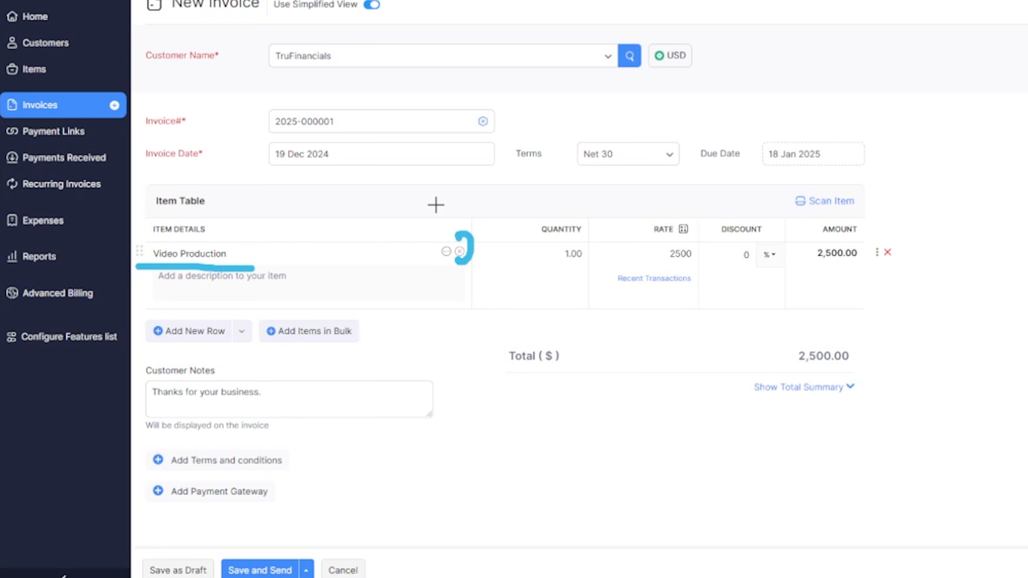
mouse_move(435, 199)
mouse_down()
mouse_move(437, 241)
mouse_move(424, 234)
mouse_move(446, 227)
mouse_up()
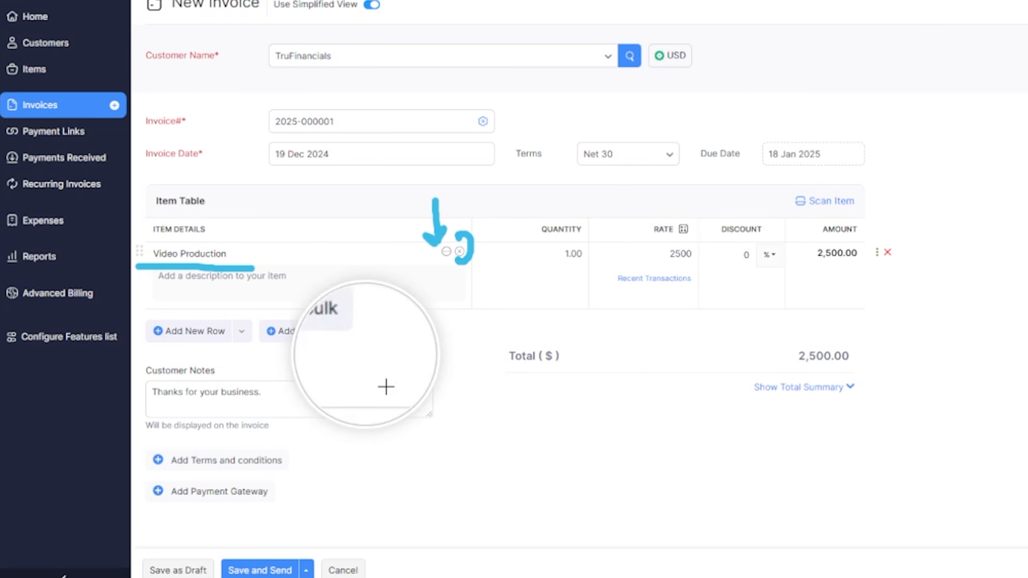
key(Escape)
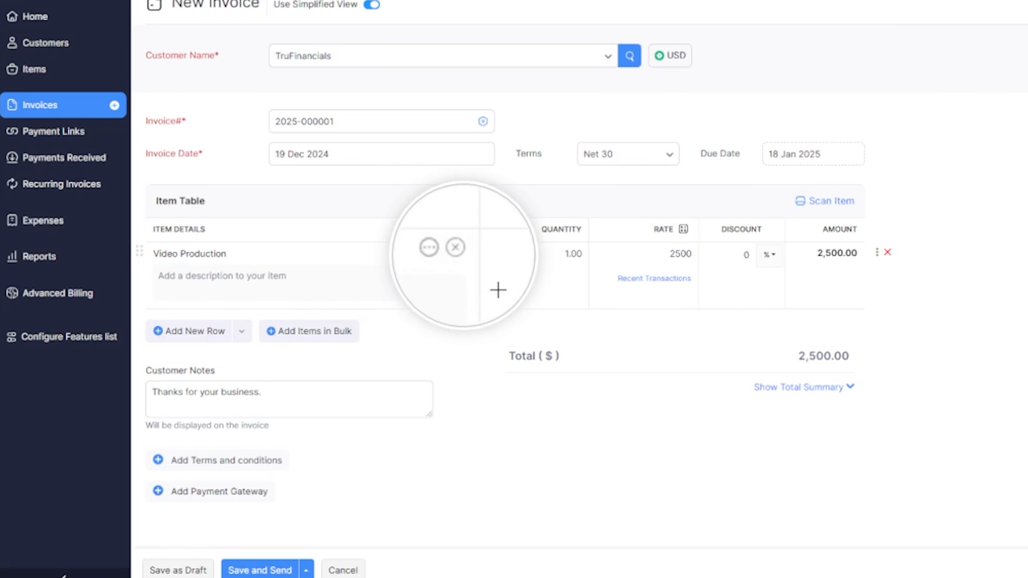
mouse_move(551, 102)
mouse_down()
mouse_move(553, 212)
mouse_move(573, 187)
mouse_up()
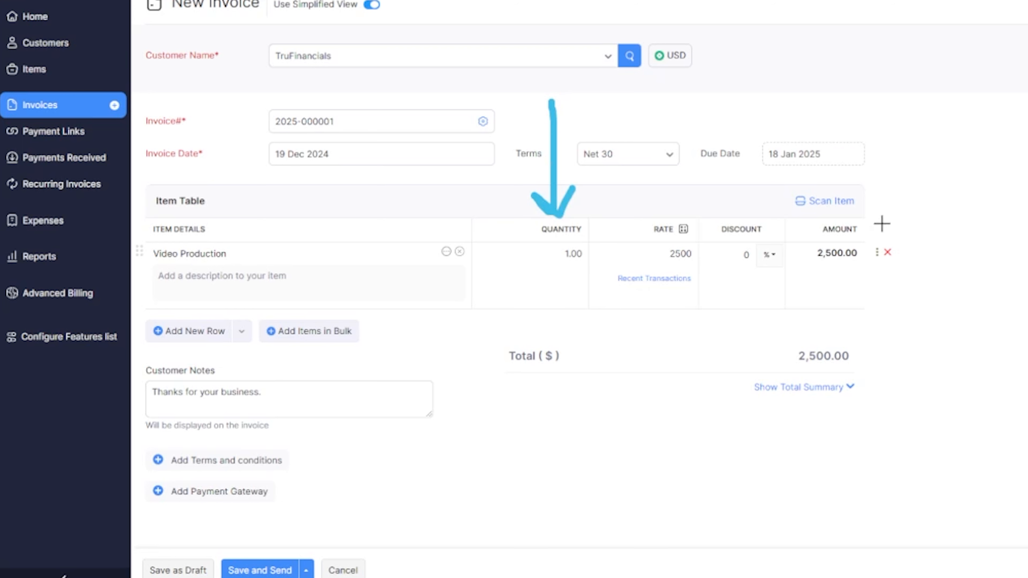
mouse_move(666, 121)
mouse_down()
mouse_move(662, 239)
mouse_move(644, 214)
mouse_up()
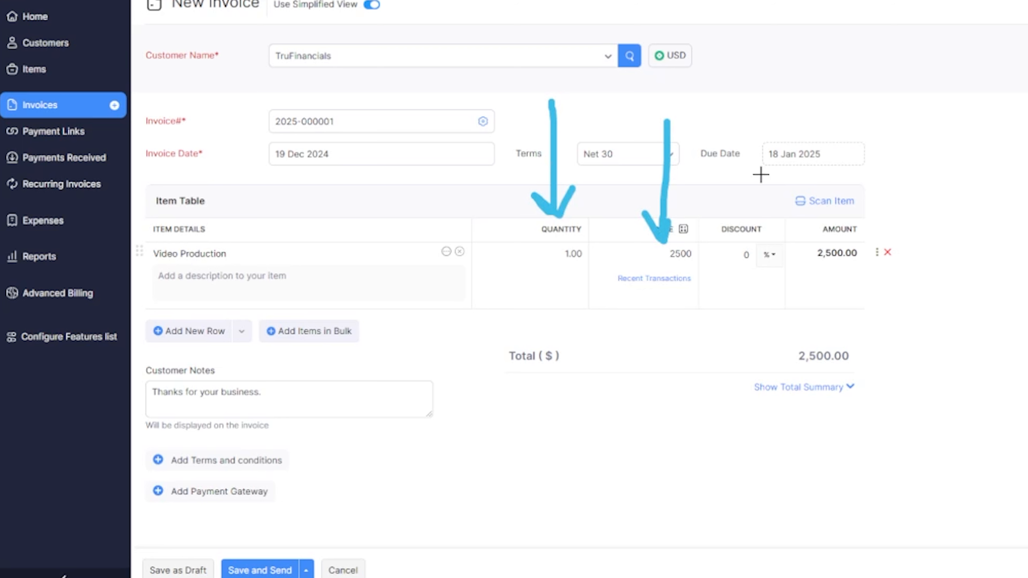
mouse_move(762, 119)
mouse_down()
mouse_move(761, 176)
mouse_move(744, 204)
mouse_up()
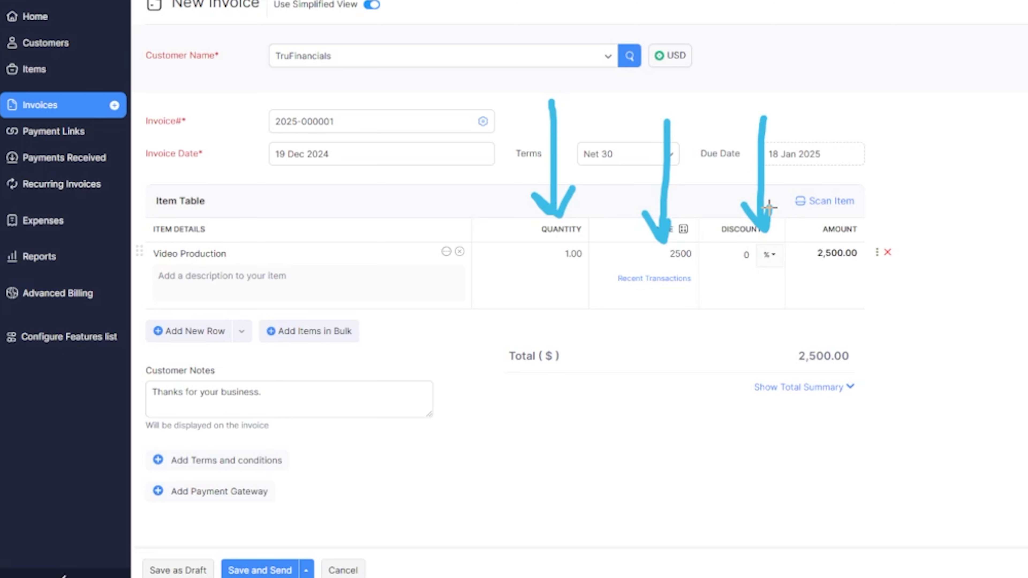
drag(835, 103, 836, 217)
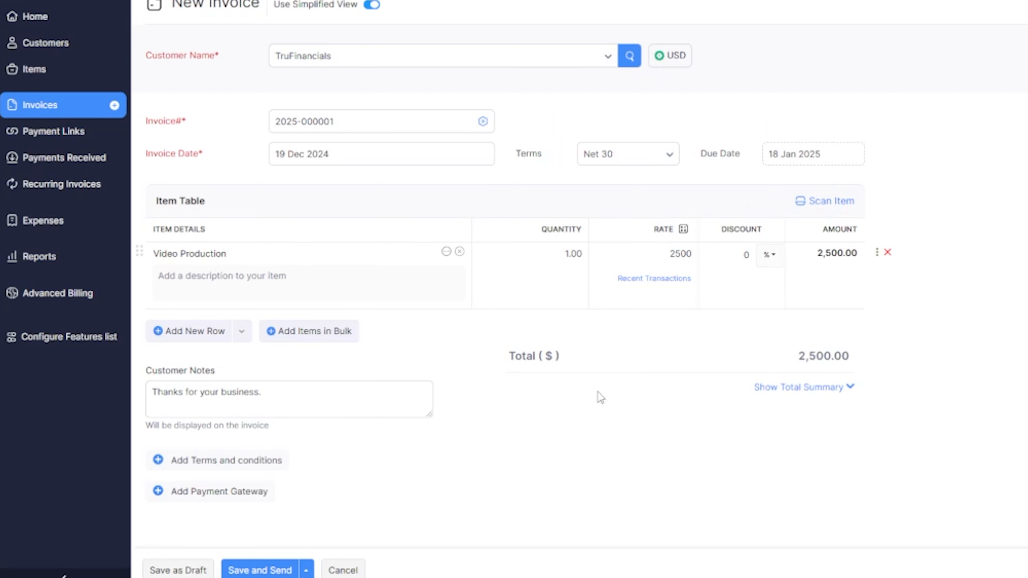
click(252, 283)
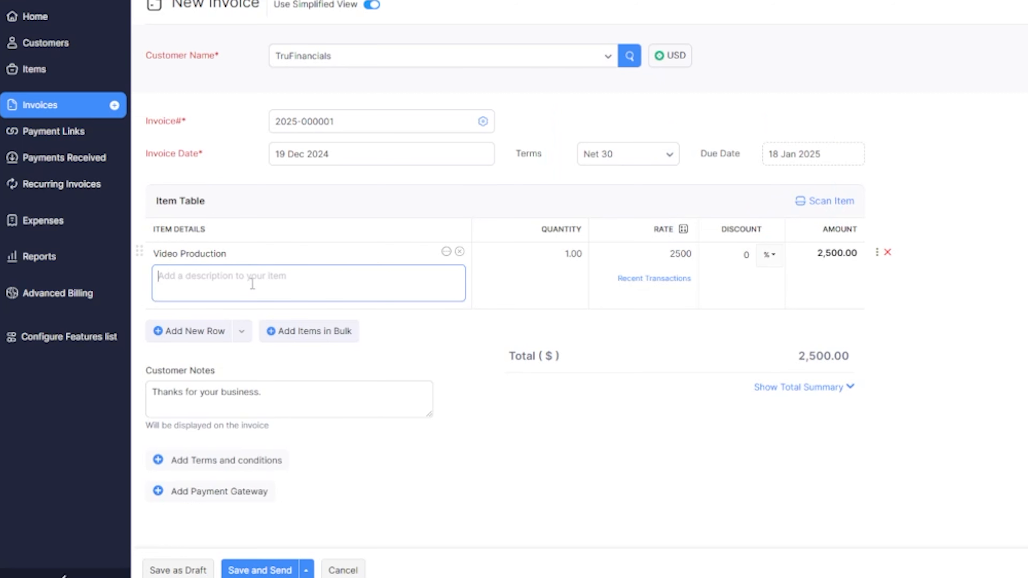
click(531, 296)
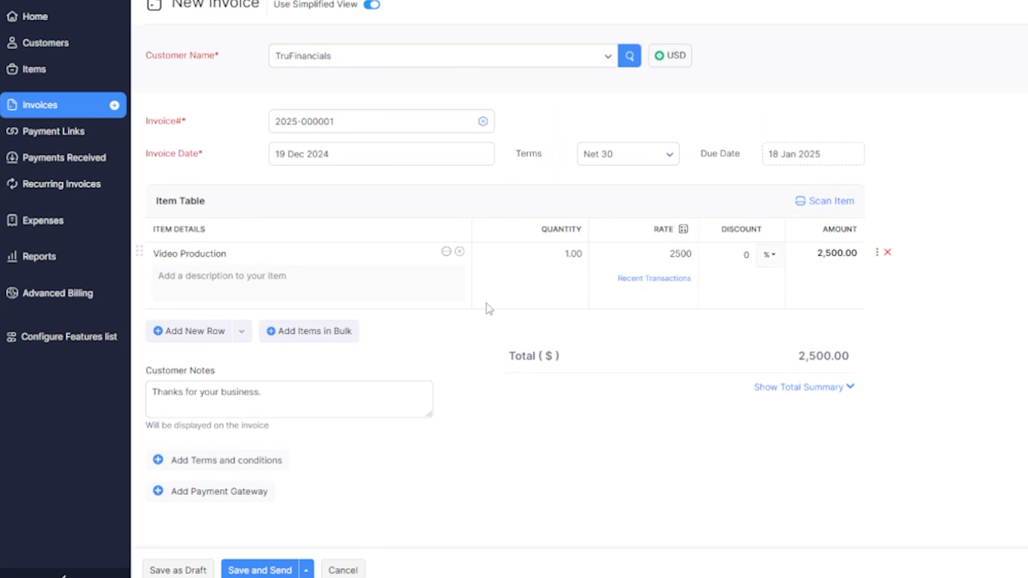
- Add a second row to the invoice with a new Service item named Co-Branding, priced at 500 USD
click(190, 340)
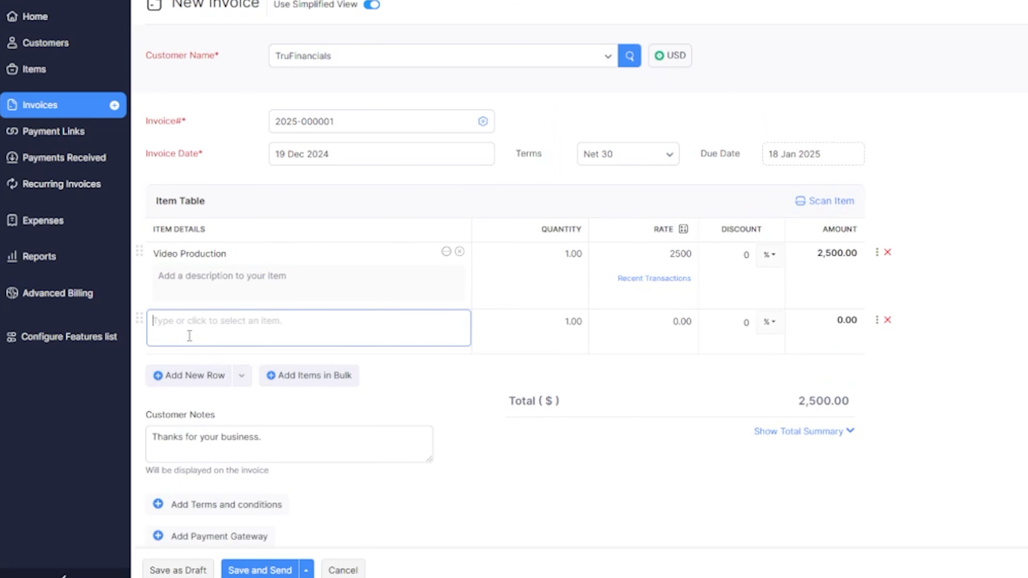
click(287, 334)
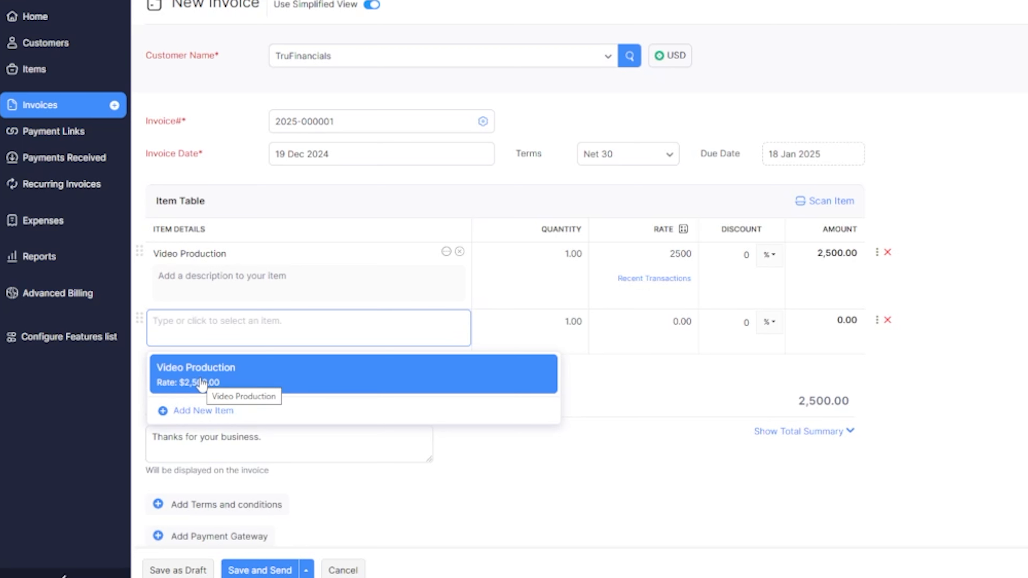
click(211, 415)
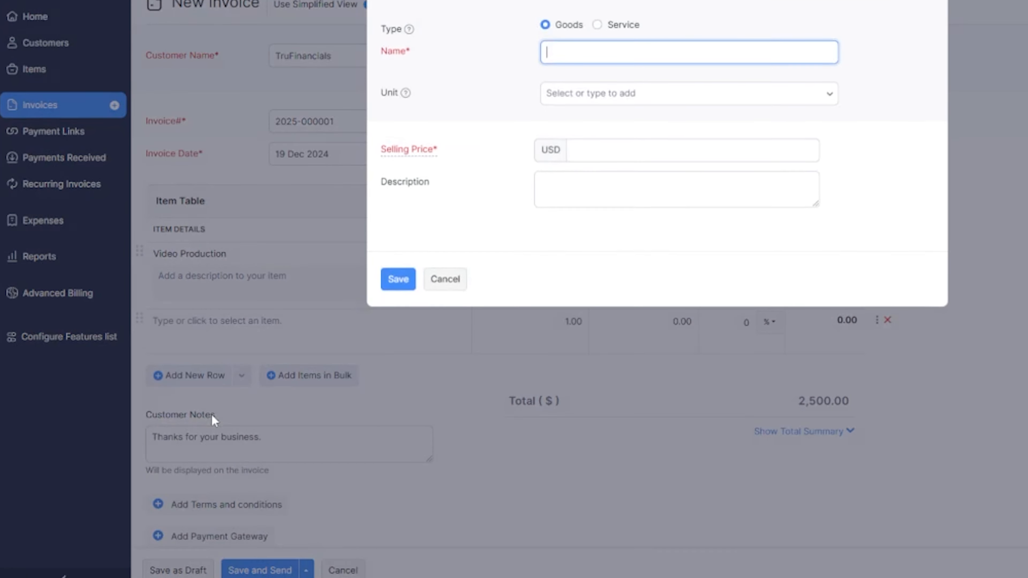
click(597, 26)
text(Co-Branding)
key(Tab)
key(Tab)
text(500)
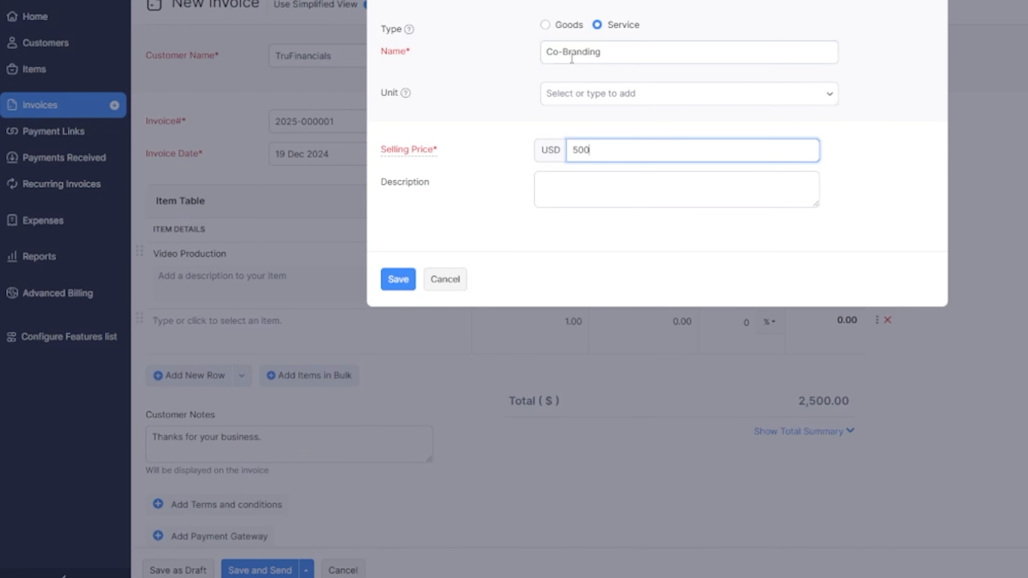
click(396, 280)
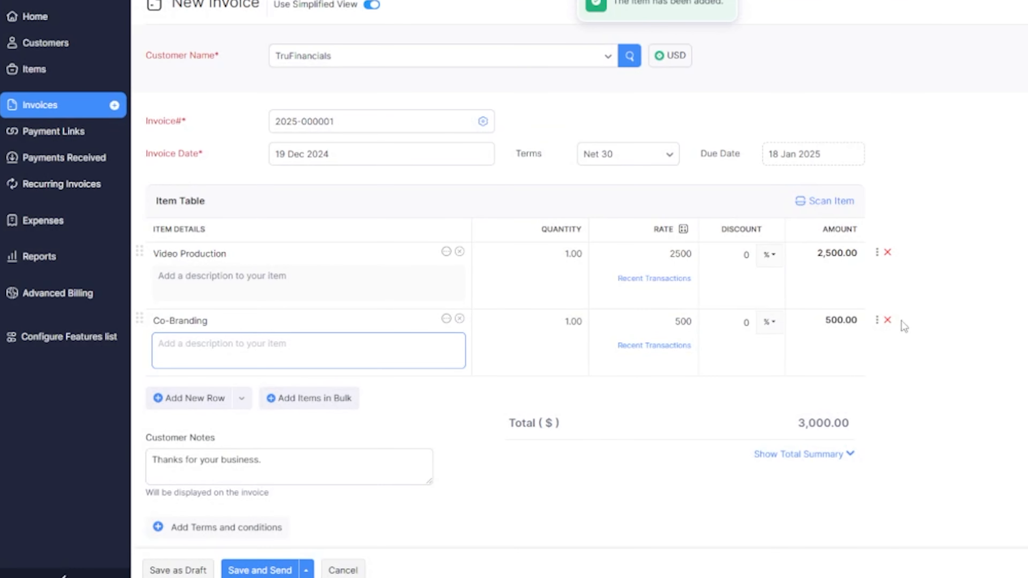
- Set the quantity of the Co-Branding line item to 2
drag(815, 254, 828, 262)
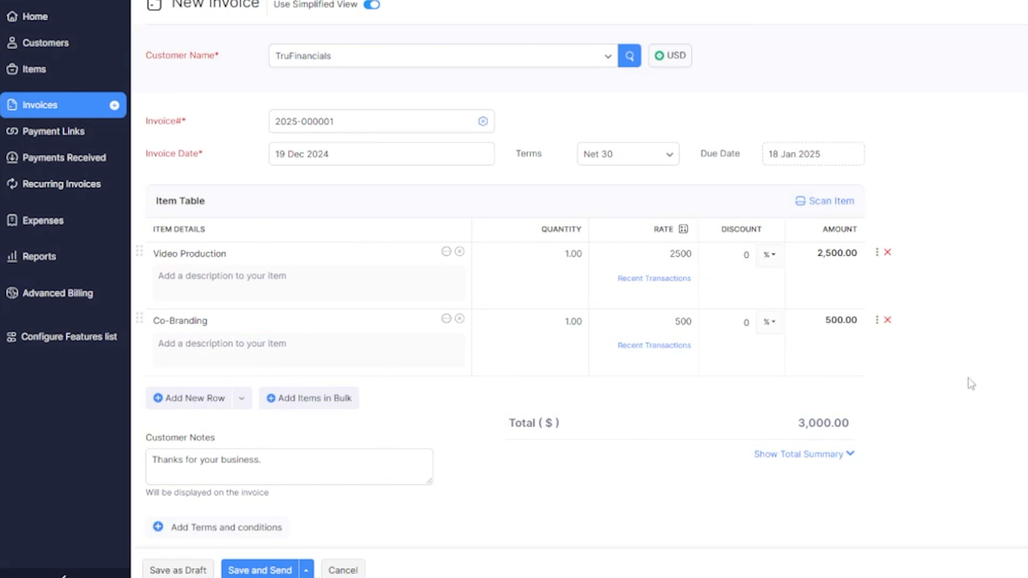
click(562, 328)
drag(562, 327, 568, 326)
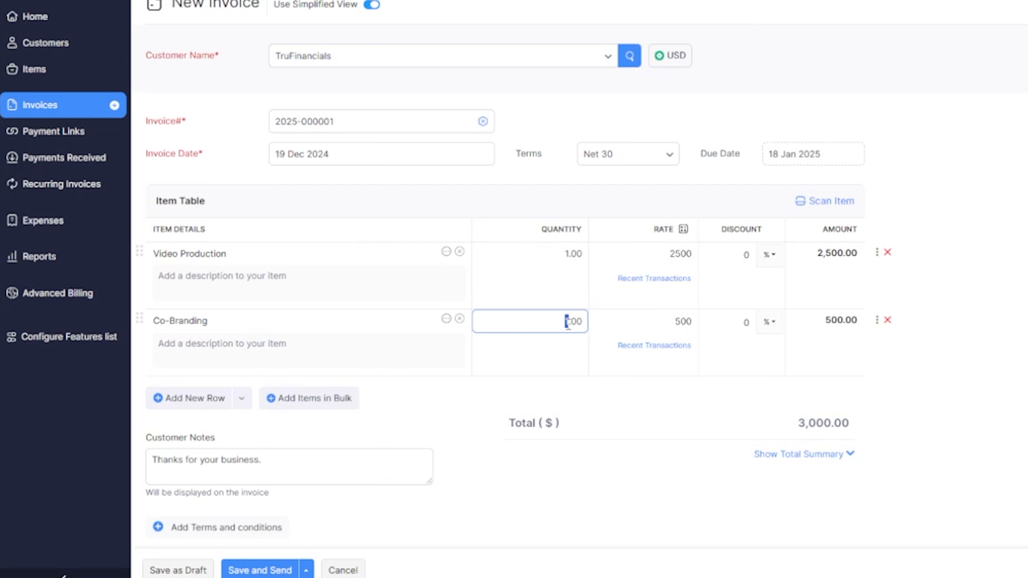
text(2)
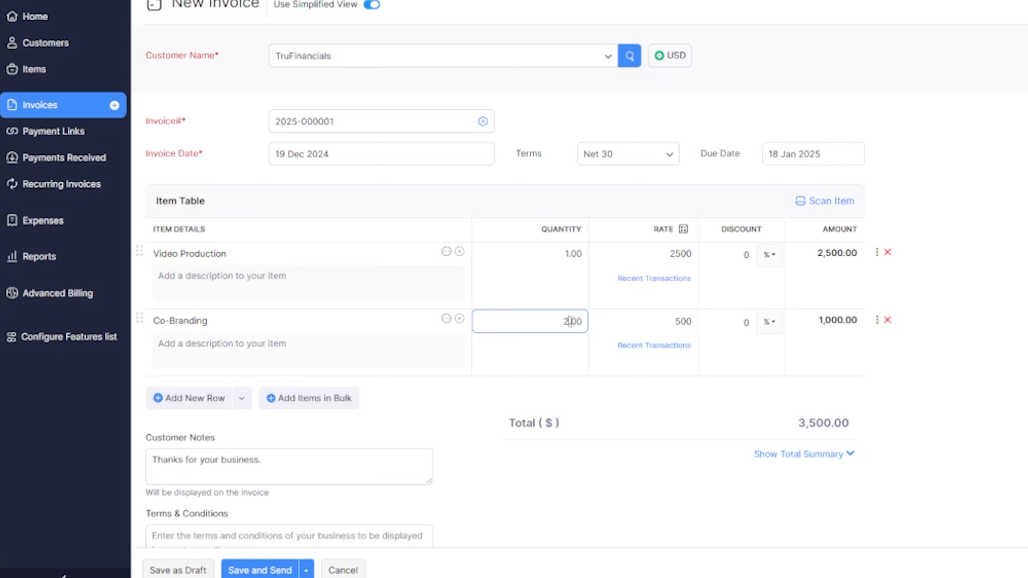
click(996, 279)
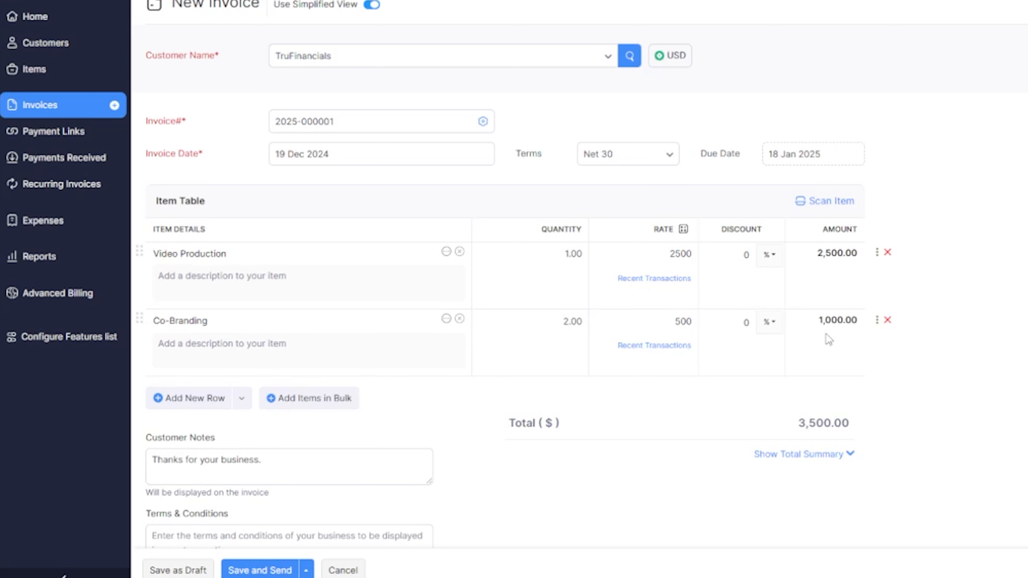
click(672, 322)
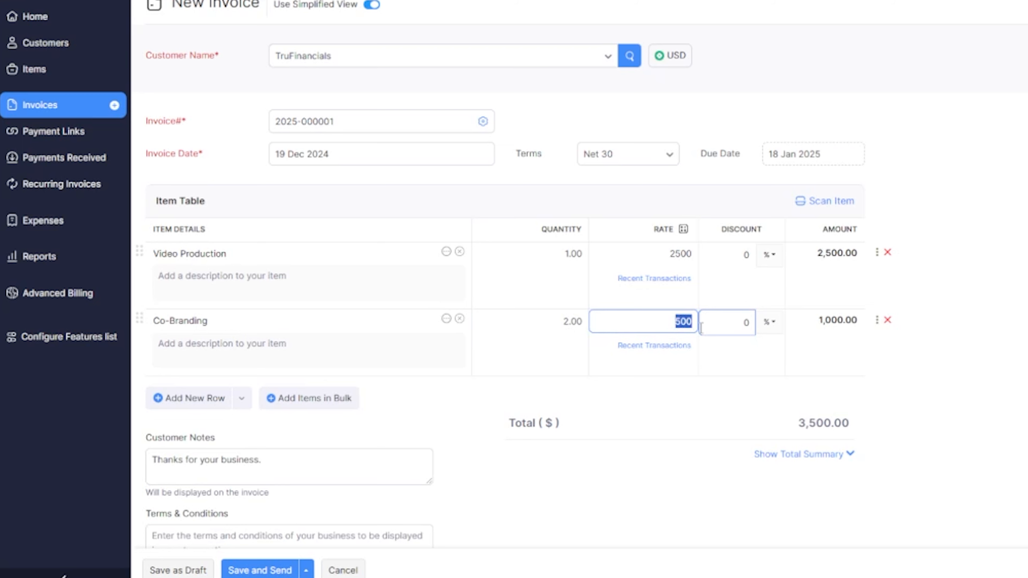
click(995, 368)
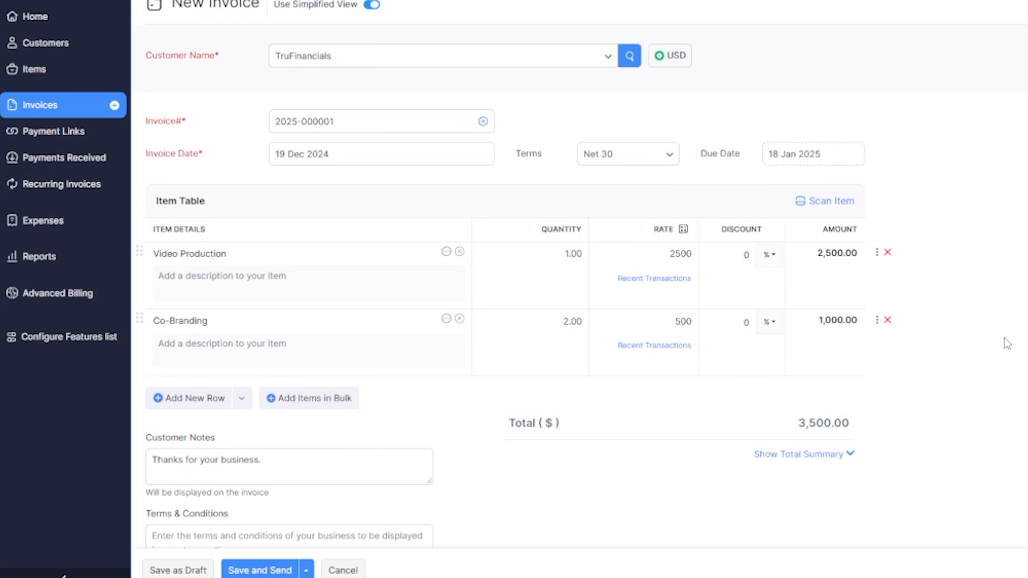
- Expand the invoice's total summary, try shipping charges of 15, and remove the charge again
scroll(1006, 343, down, 3)
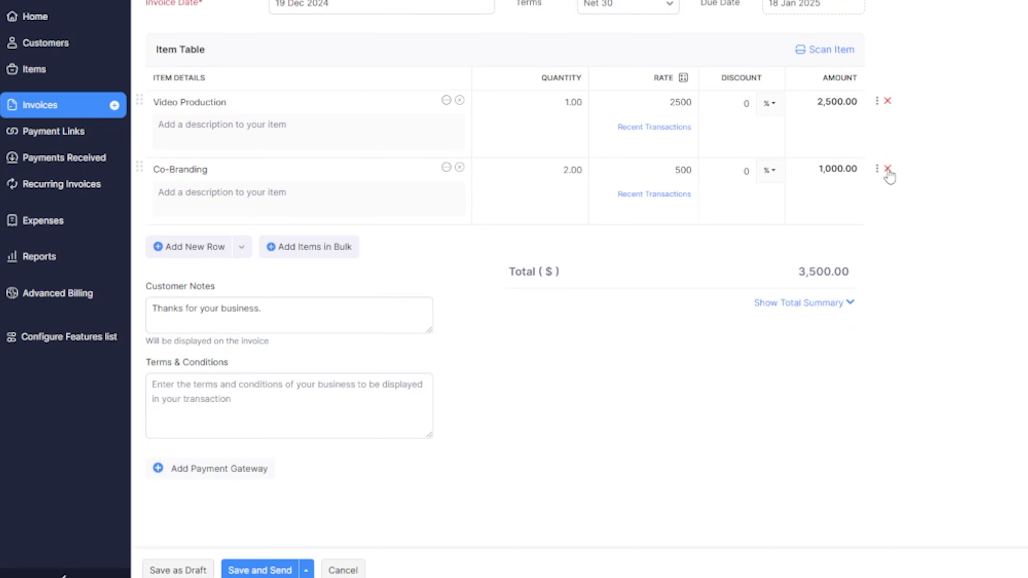
scroll(889, 176, up, 2)
scroll(918, 203, down, 2)
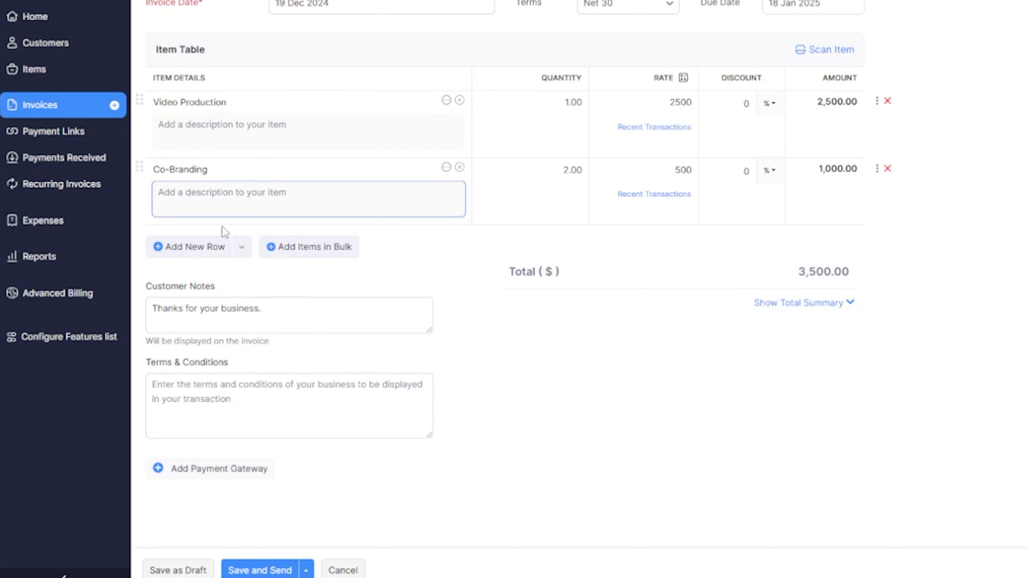
click(832, 307)
click(687, 296)
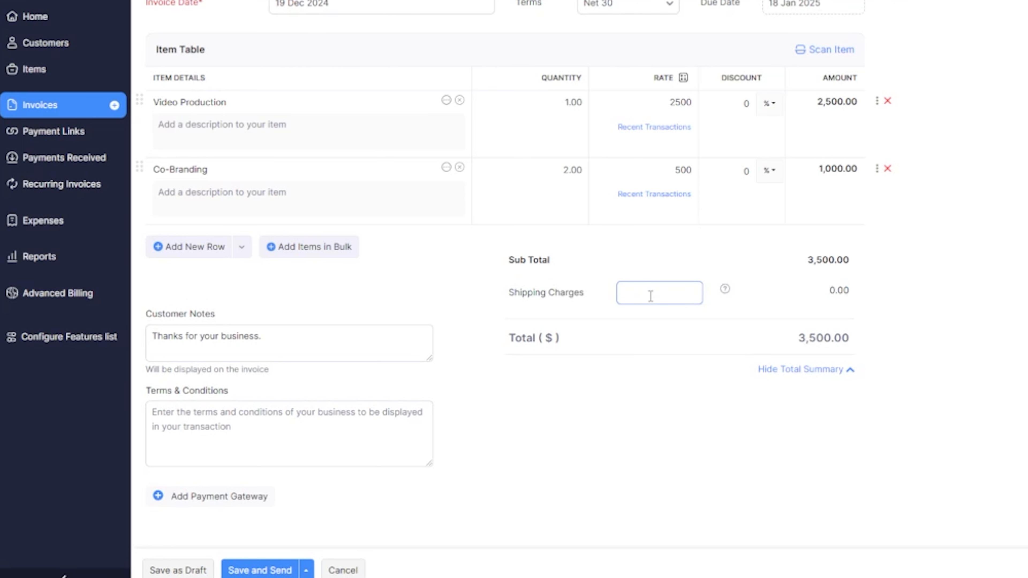
text(15)
click(655, 381)
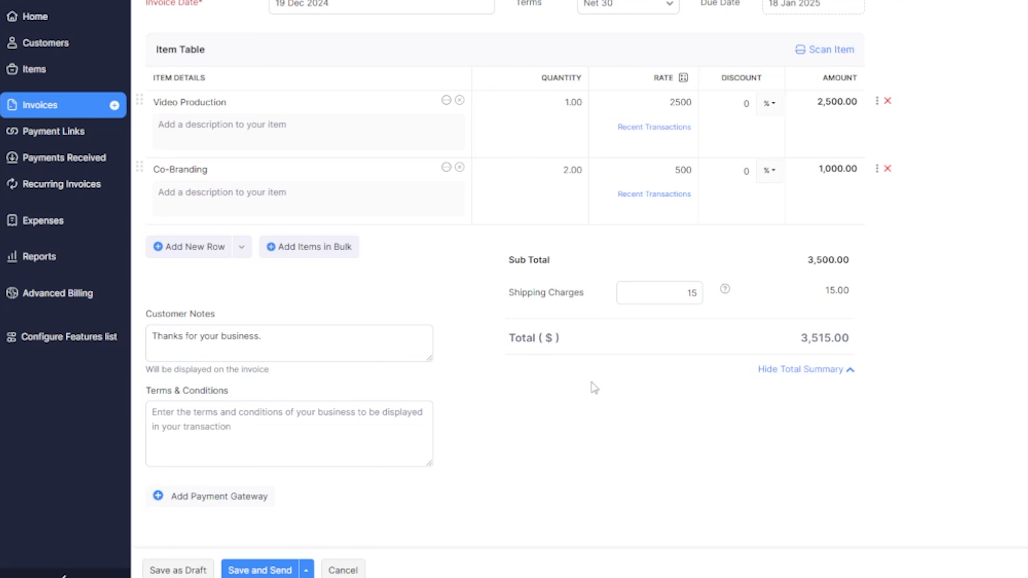
click(652, 303)
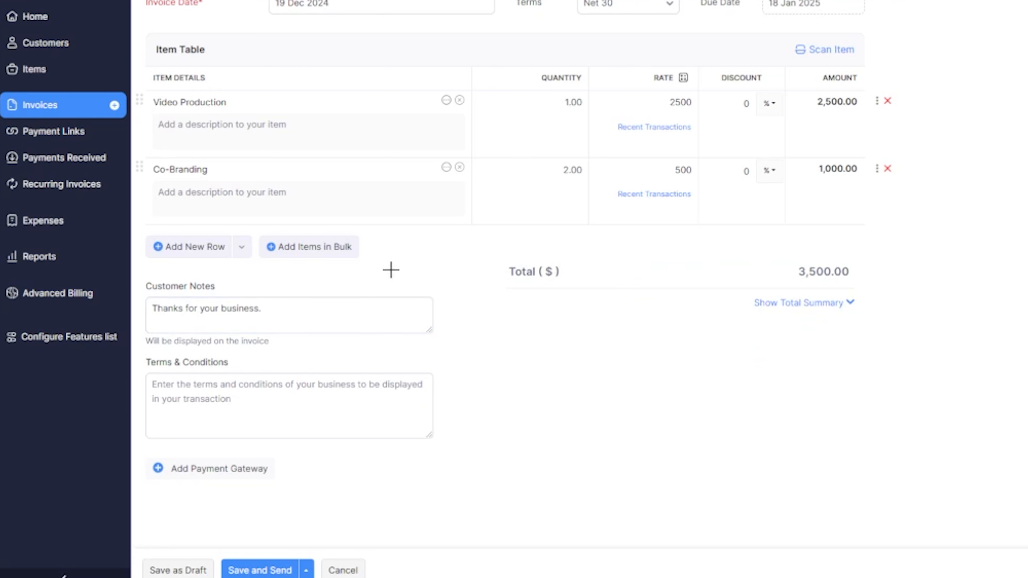
mouse_move(393, 270)
mouse_down()
mouse_move(174, 268)
mouse_move(165, 339)
mouse_move(271, 249)
mouse_move(96, 251)
mouse_up()
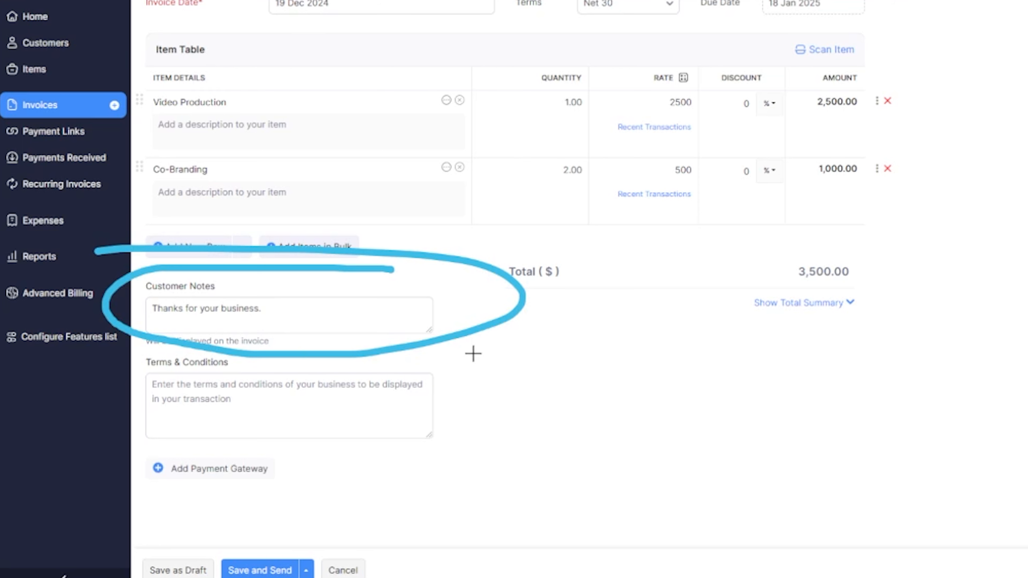
mouse_move(449, 345)
mouse_down()
mouse_move(509, 429)
mouse_move(99, 427)
mouse_move(244, 356)
mouse_up()
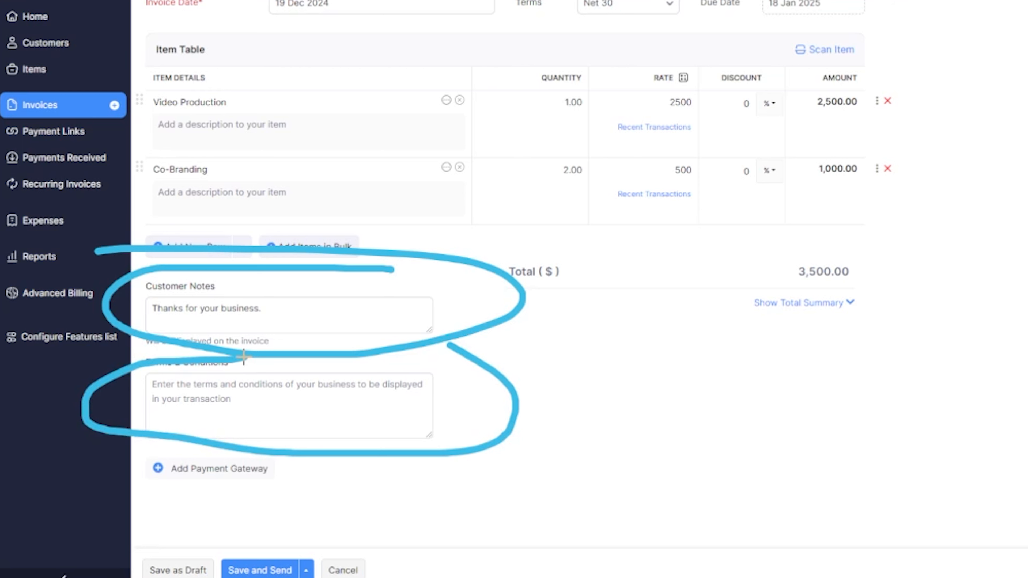
scroll(527, 298, down, 2)
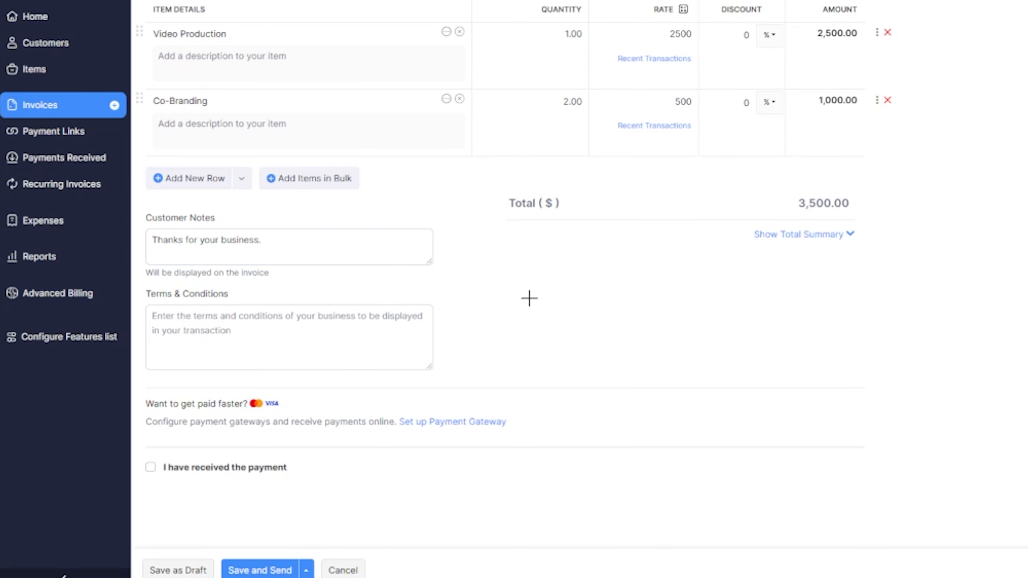
mouse_move(251, 381)
mouse_down()
mouse_move(530, 385)
mouse_move(363, 461)
mouse_move(120, 400)
mouse_move(270, 371)
mouse_up()
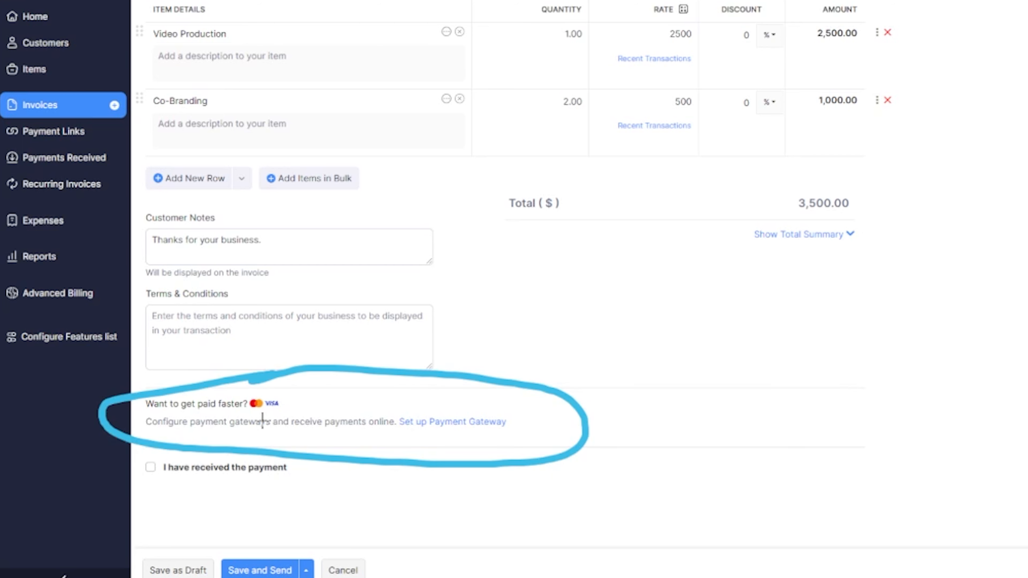
drag(391, 441, 531, 431)
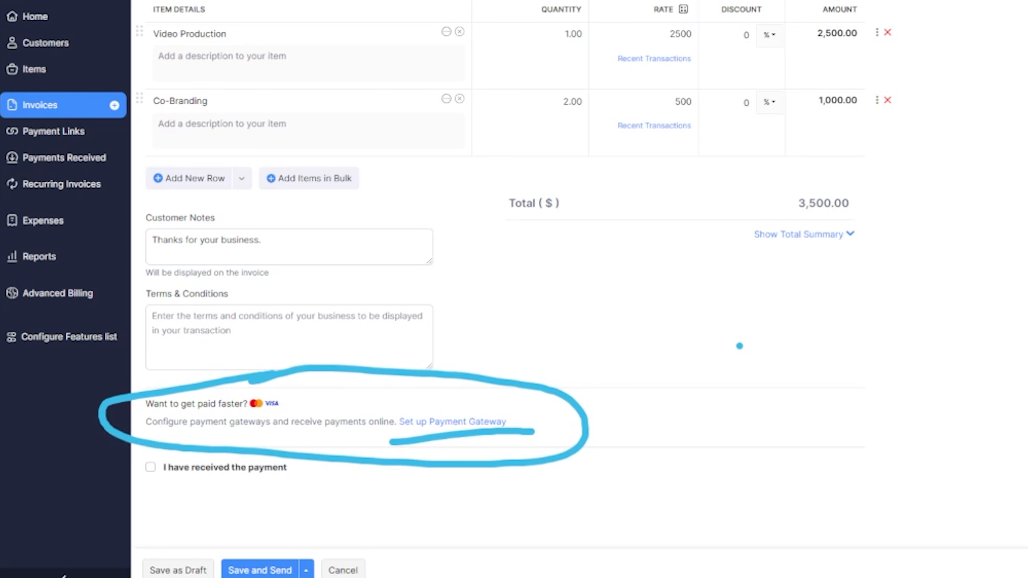
- Open the payment gateway setup from the invoice and review the ACH Payment and PayPal options
click(459, 421)
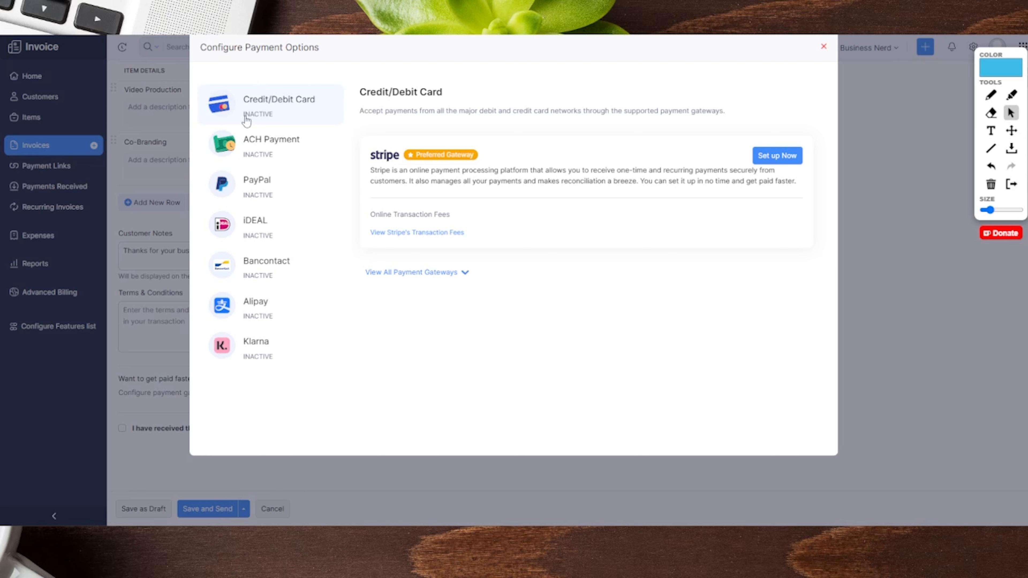
click(292, 150)
click(296, 185)
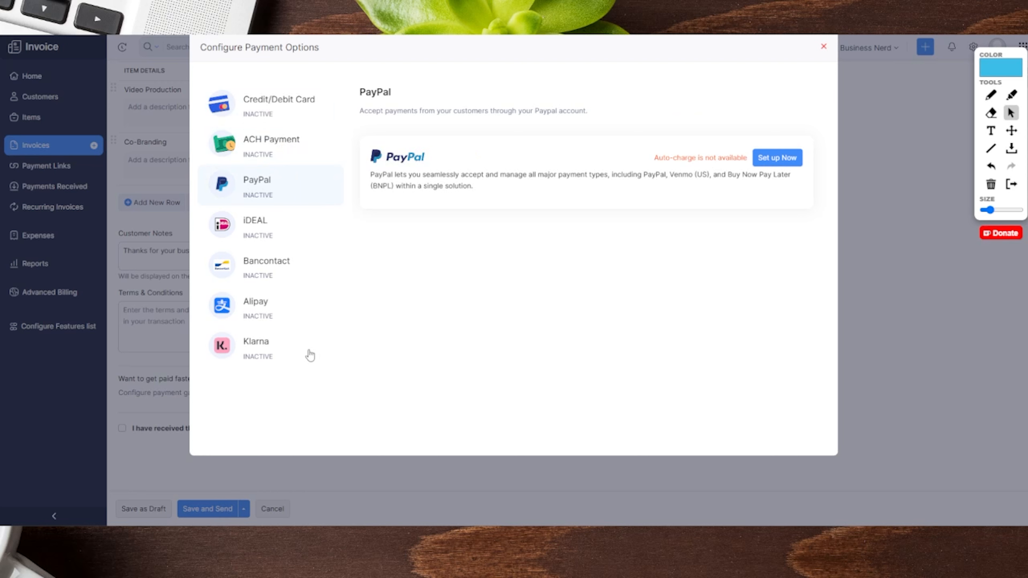
click(286, 143)
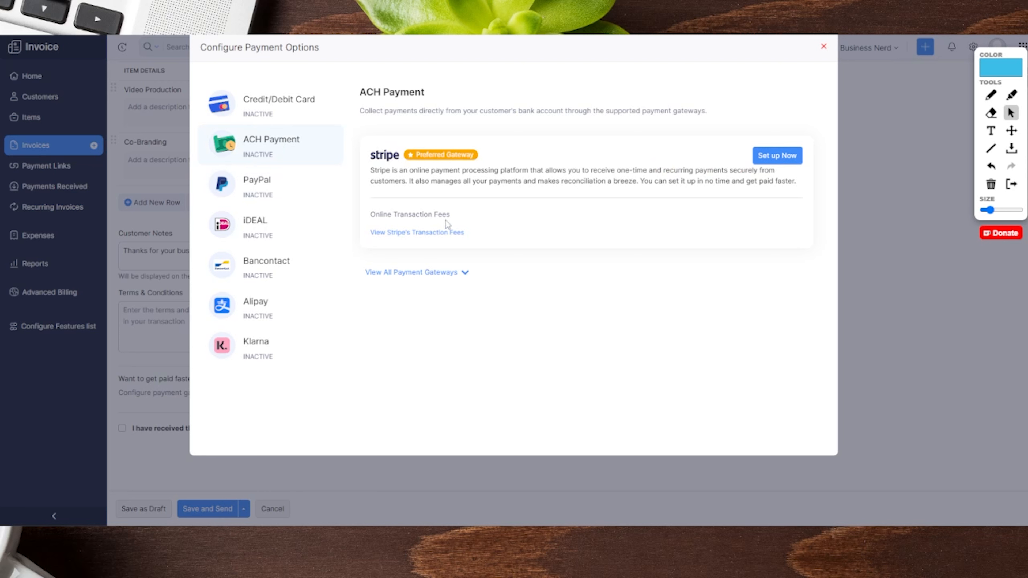
drag(461, 216, 369, 215)
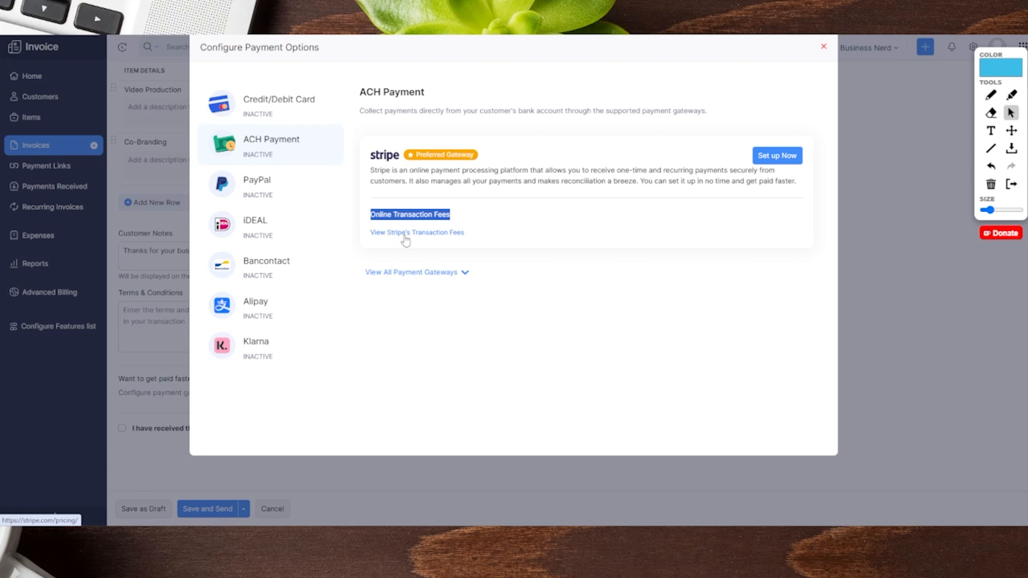
- Look through all payment gateways offered for credit and debit card payments
click(261, 108)
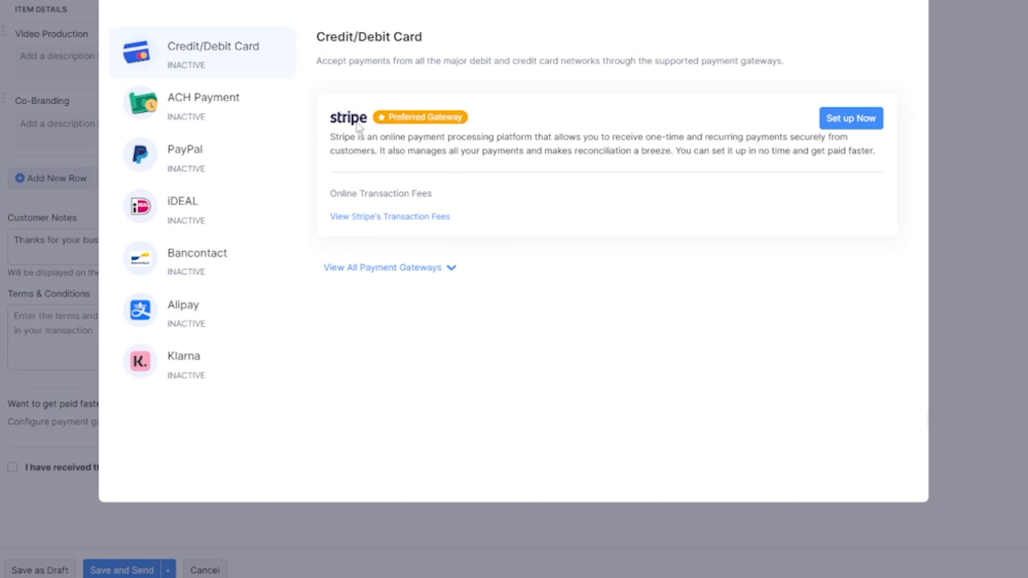
click(422, 269)
scroll(717, 146, down, 8)
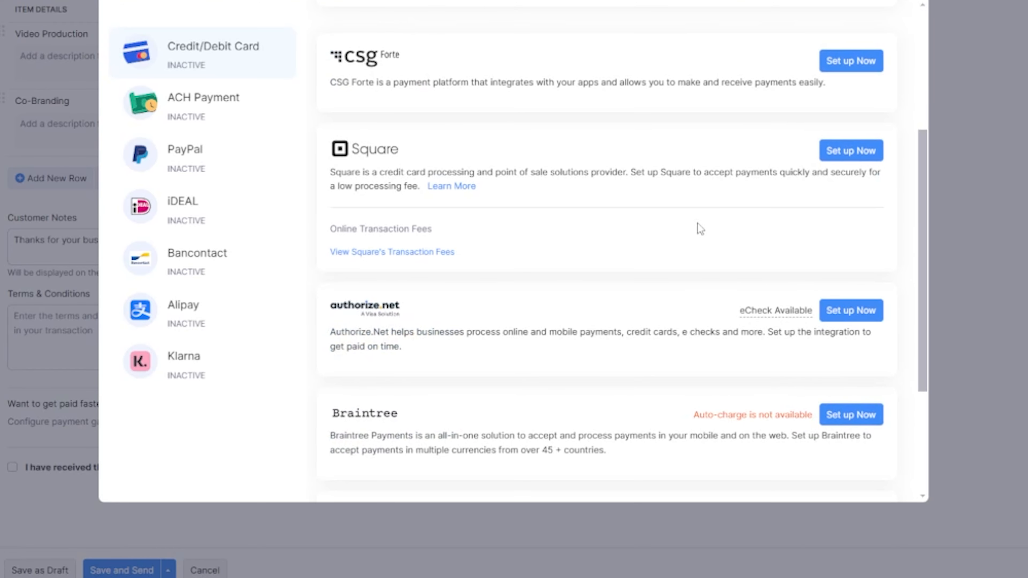
scroll(695, 231, down, 2)
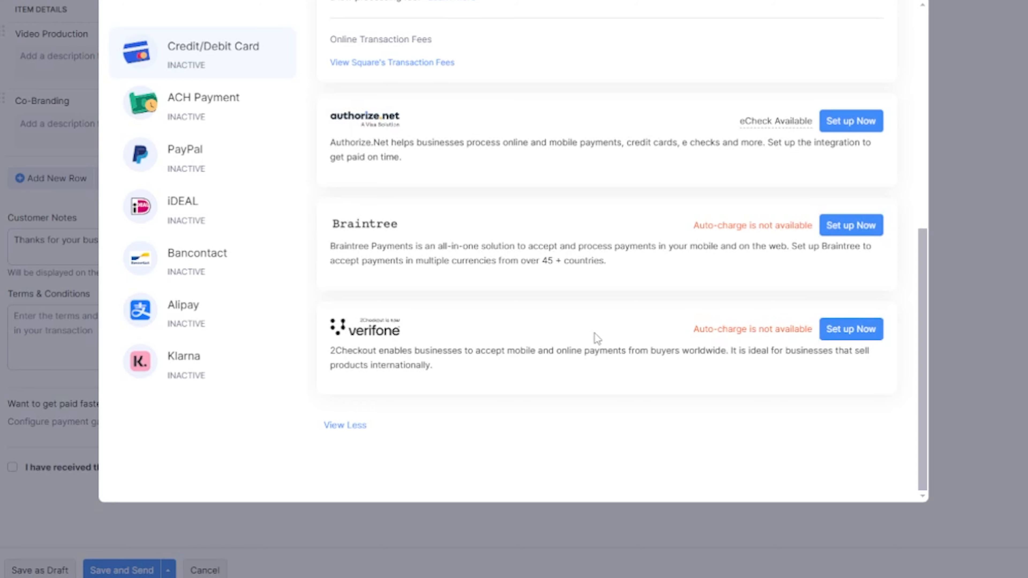
scroll(594, 333, up, 8)
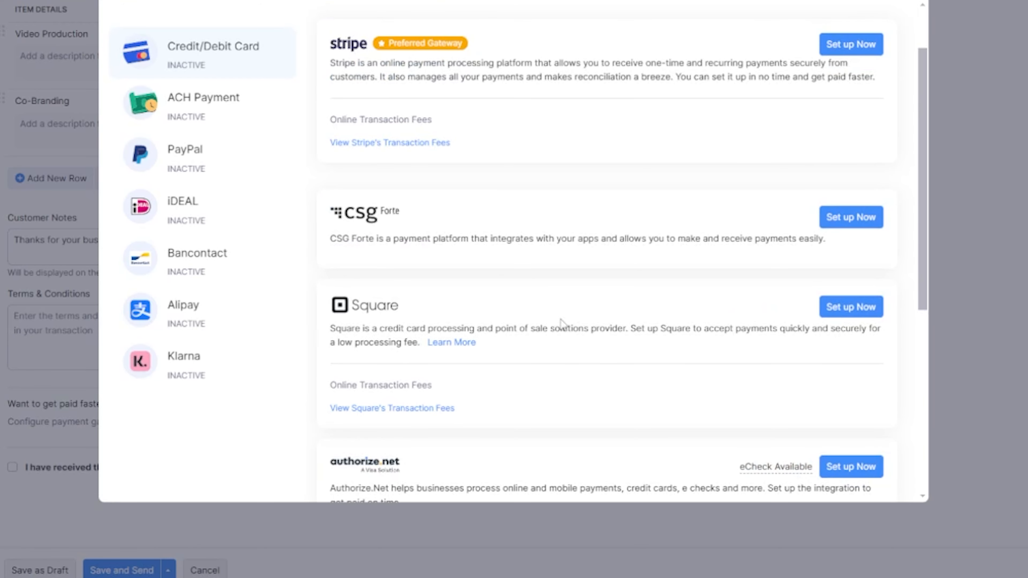
- Look through all payment gateways offered for ACH payments
click(202, 109)
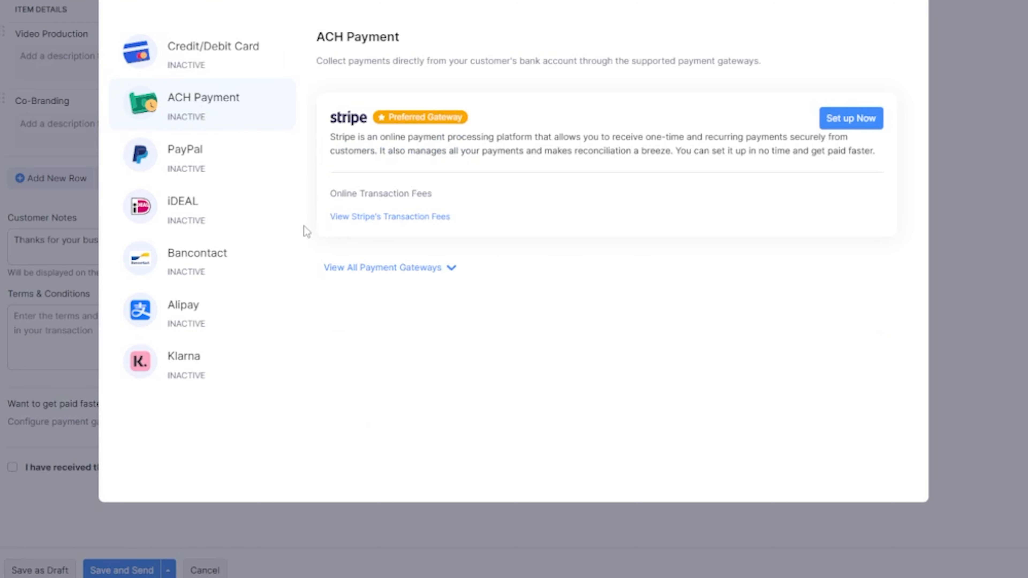
click(427, 271)
scroll(472, 255, down, 1)
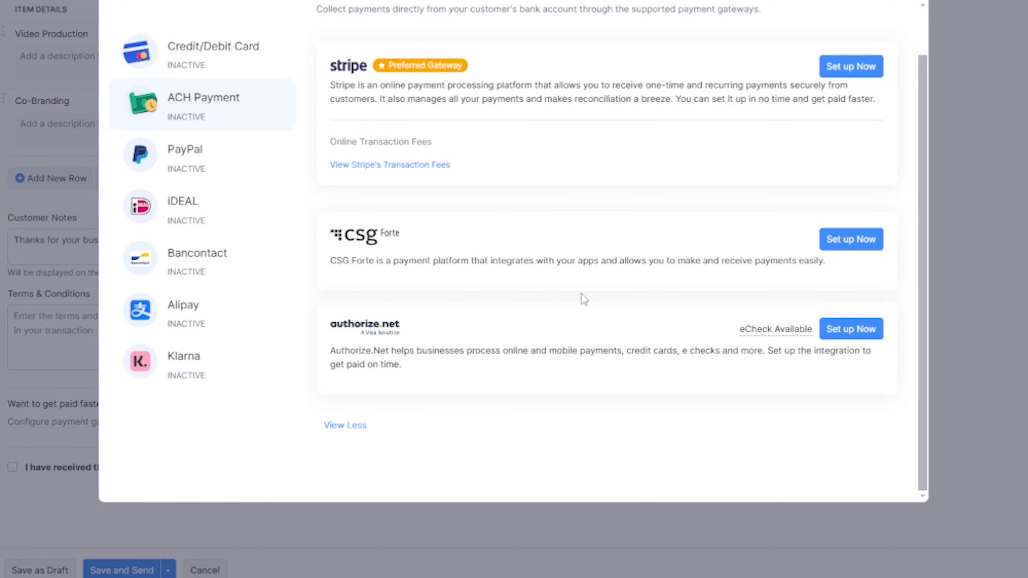
scroll(513, 357, up, 1)
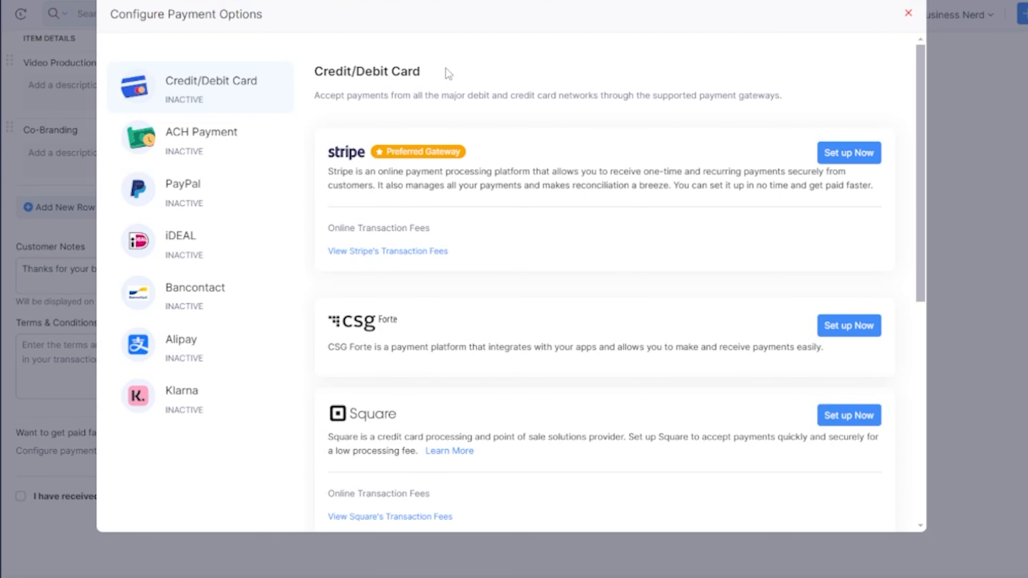
- Try to start the setup of Square as the credit/debit card payment gateway
drag(446, 69, 315, 78)
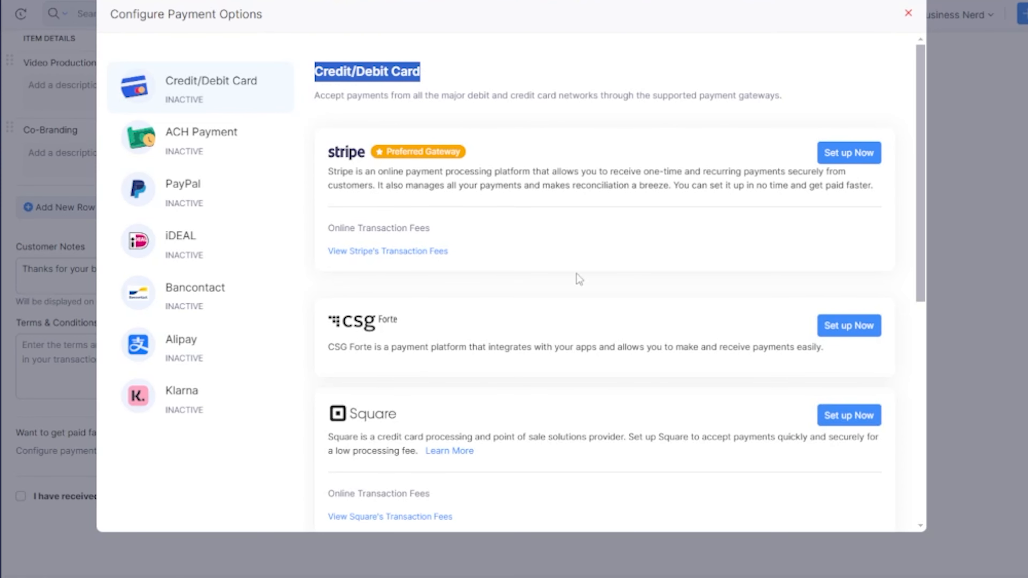
scroll(567, 267, down, 5)
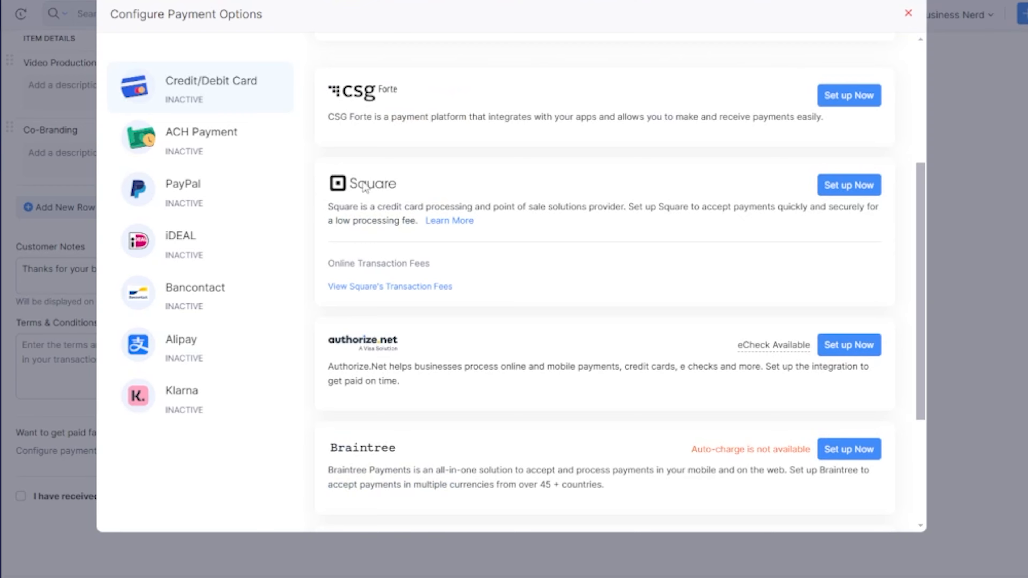
click(849, 185)
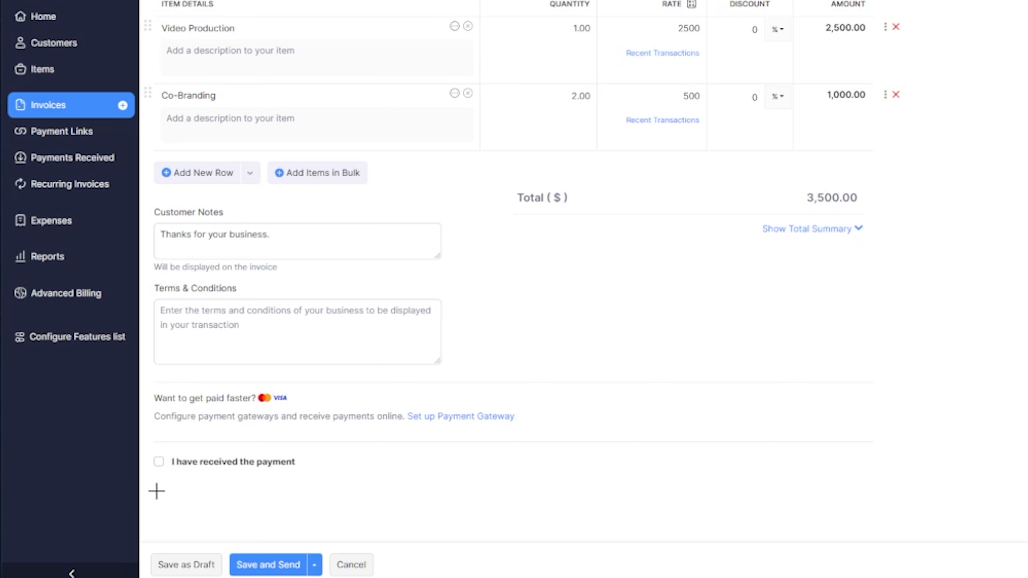
mouse_move(474, 471)
mouse_down()
mouse_move(378, 540)
mouse_move(392, 510)
mouse_move(385, 551)
mouse_up()
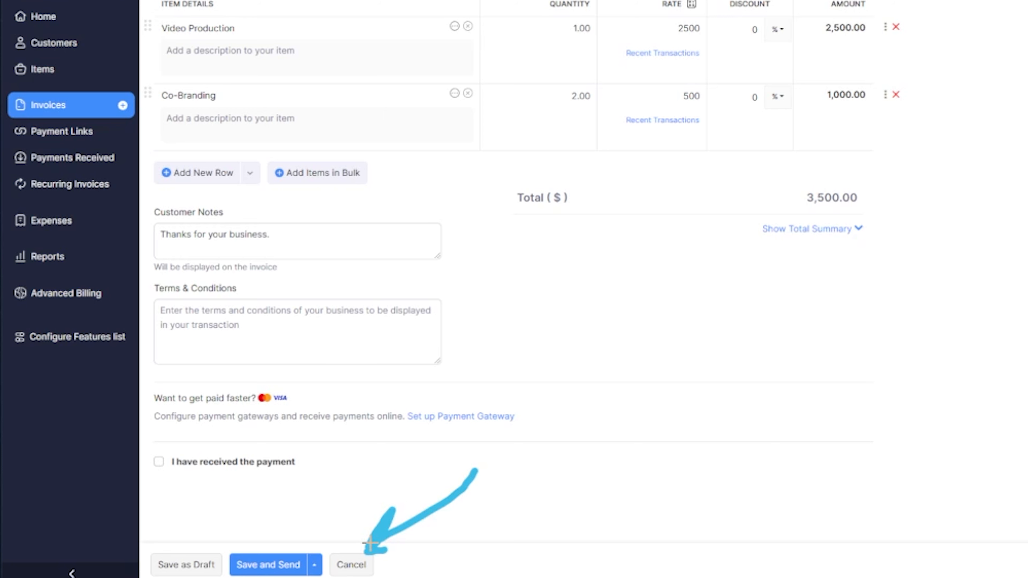
mouse_move(186, 481)
mouse_down()
mouse_move(166, 541)
mouse_move(197, 526)
mouse_up()
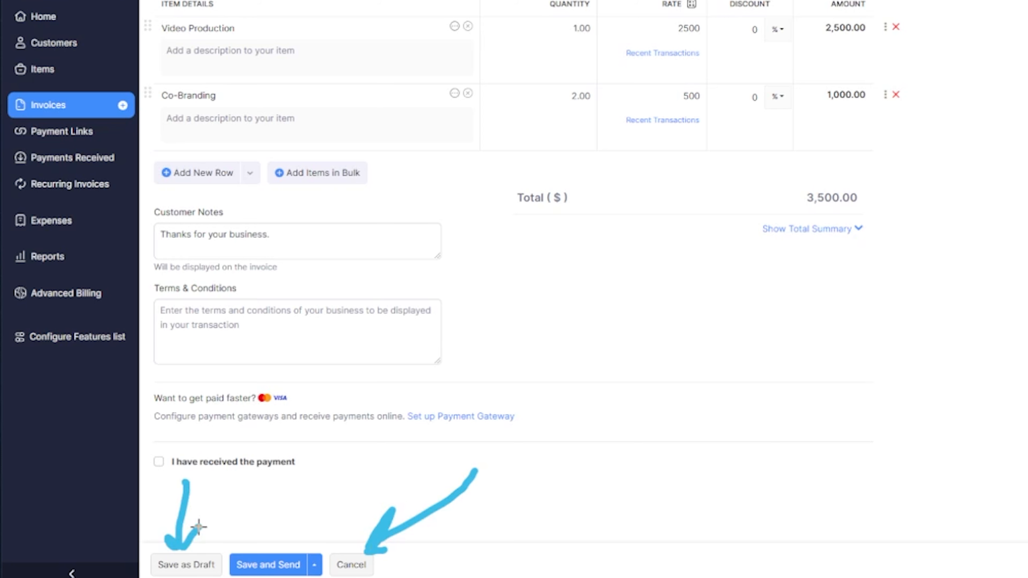
mouse_move(287, 444)
mouse_down()
mouse_move(253, 544)
mouse_move(242, 535)
mouse_move(290, 530)
mouse_up()
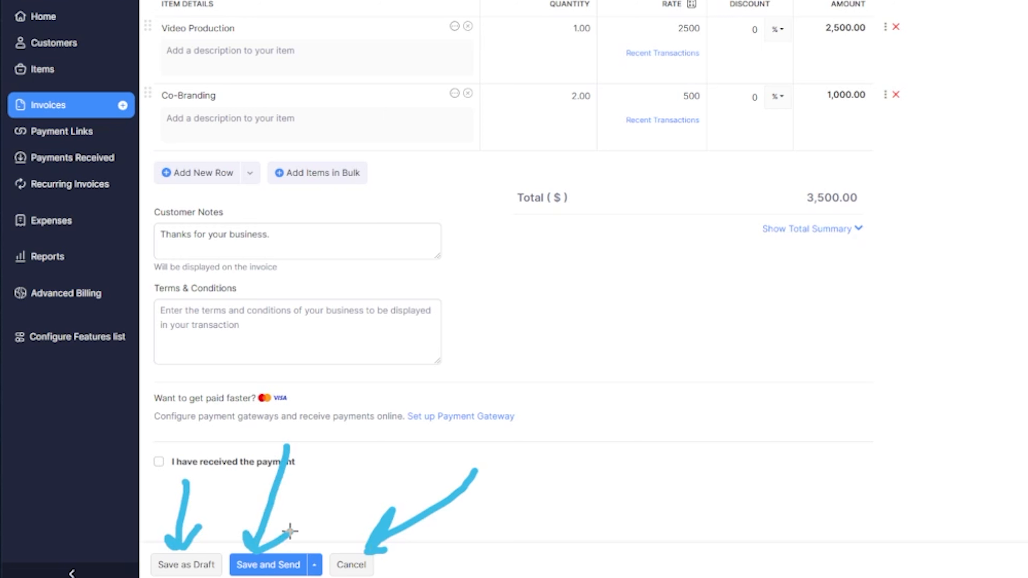
mouse_move(339, 441)
mouse_down()
mouse_move(320, 550)
mouse_move(314, 520)
mouse_move(337, 533)
mouse_up()
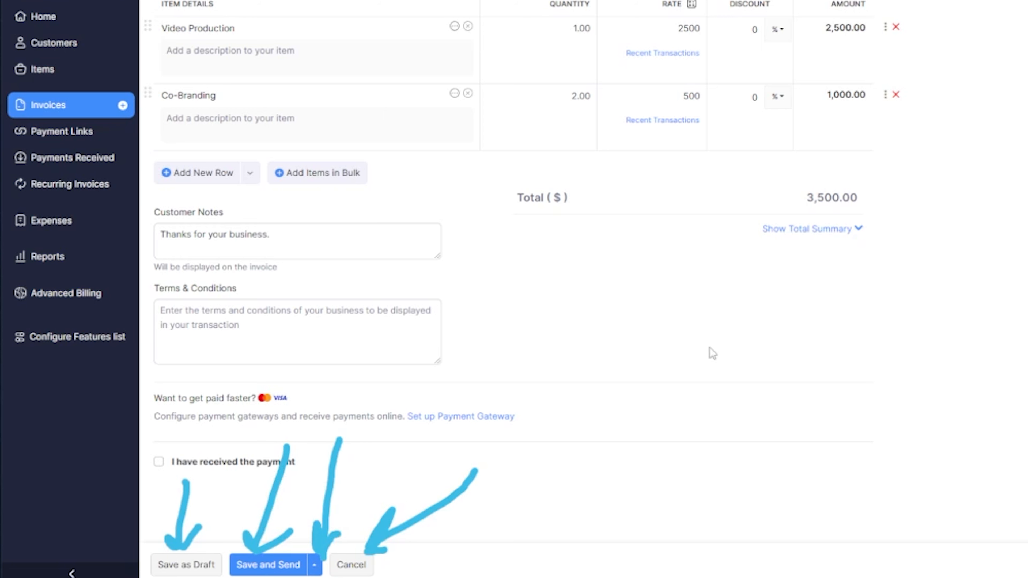
key(Escape)
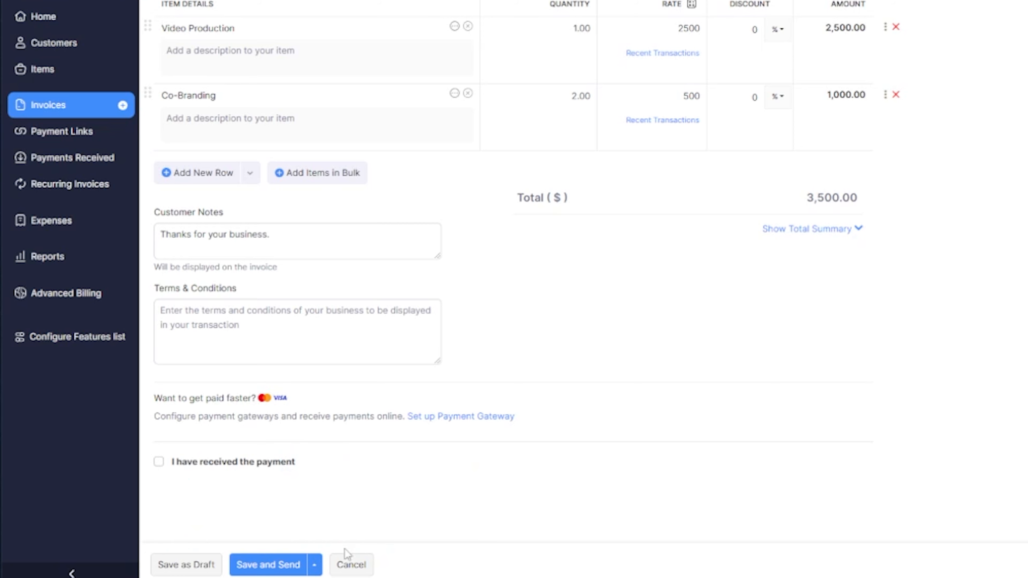
- Check the invoice's save-and-send options and try marking its payment as received, viewing the available payment modes
click(315, 564)
click(159, 462)
scroll(212, 439, down, 3)
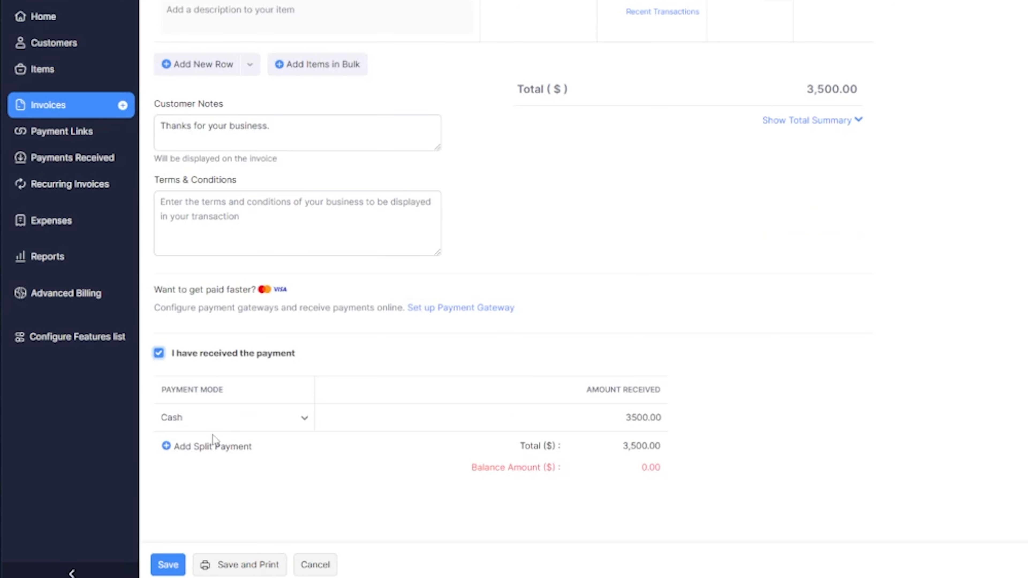
click(289, 423)
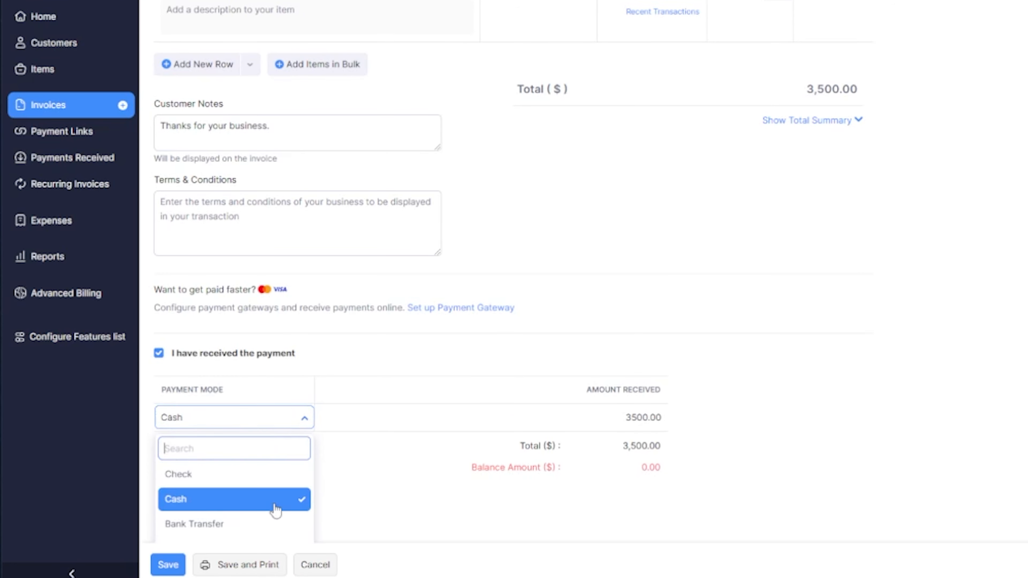
click(355, 488)
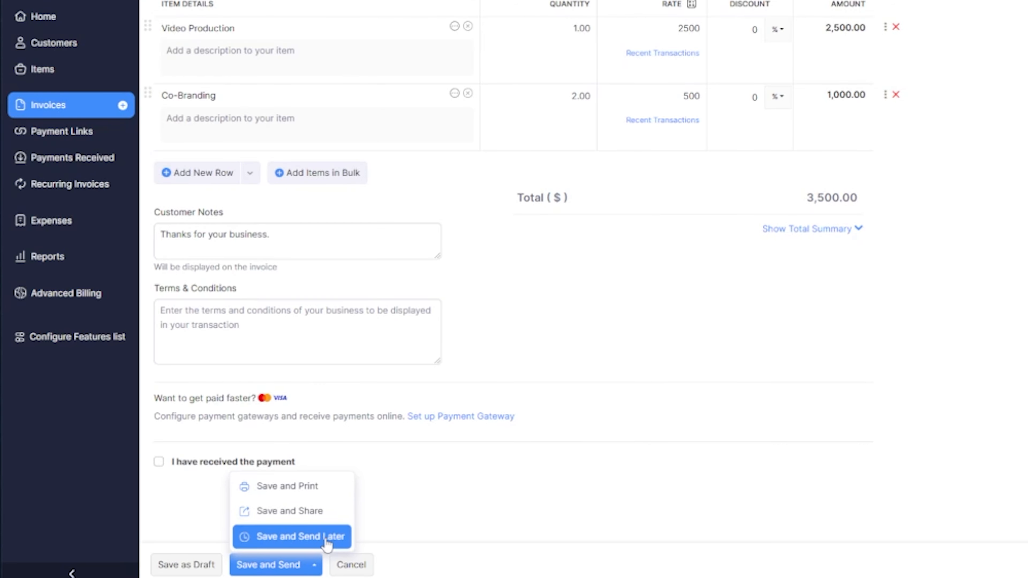
click(440, 495)
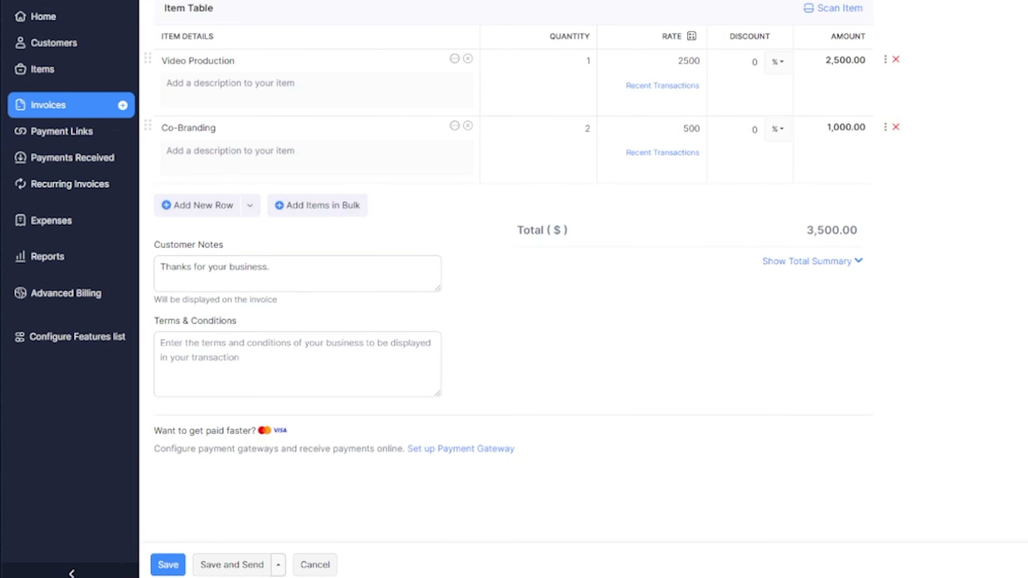
- Save the invoice for sending and read through the email prepared for TruFinancials
click(232, 567)
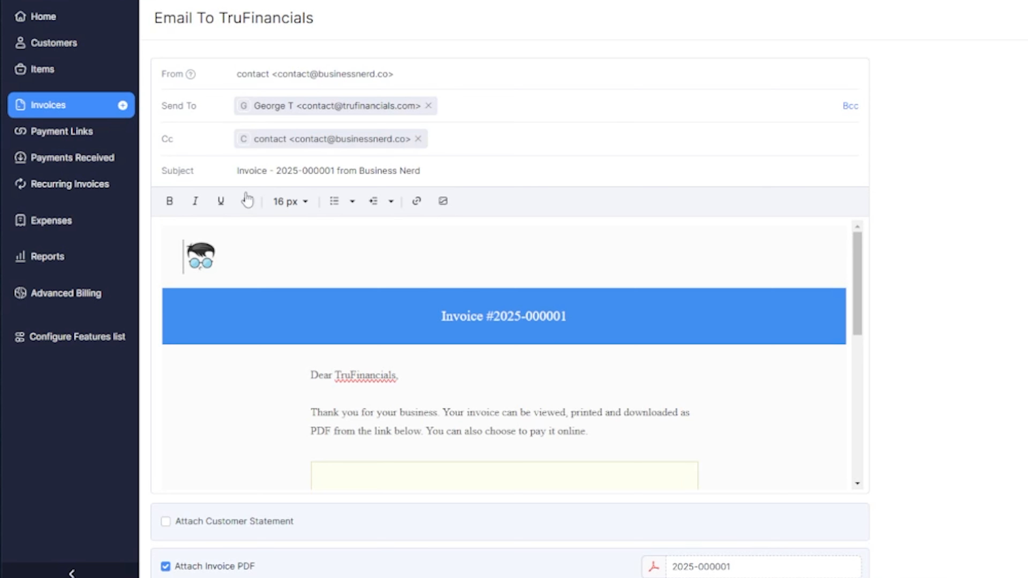
click(420, 171)
scroll(275, 282, down, 6)
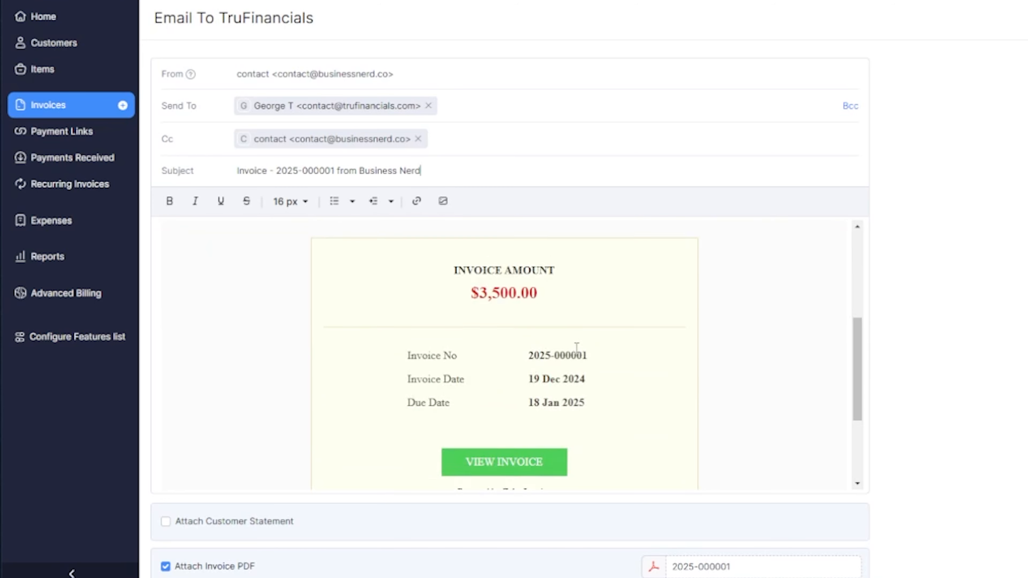
scroll(569, 378, down, 4)
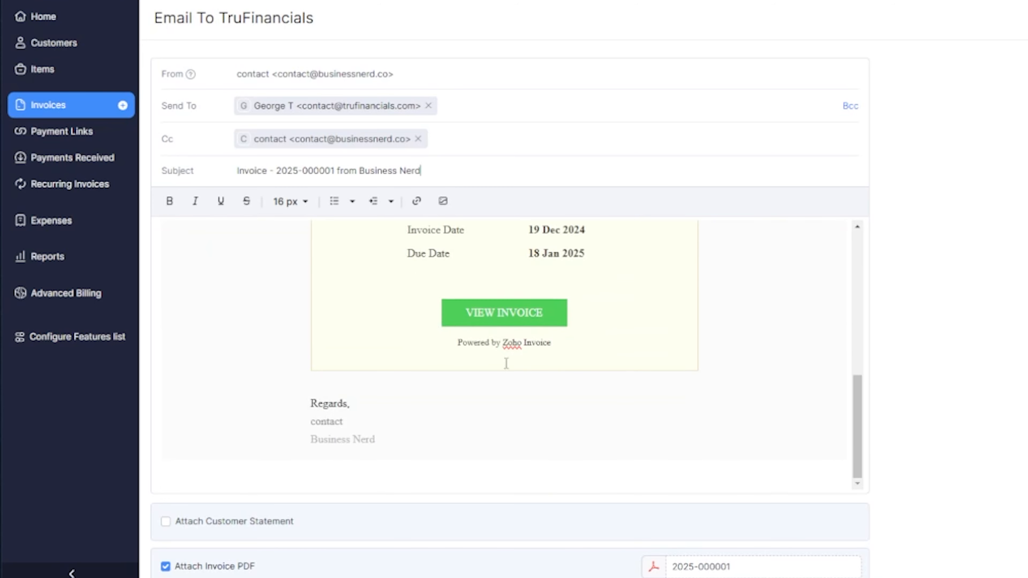
scroll(897, 319, down, 3)
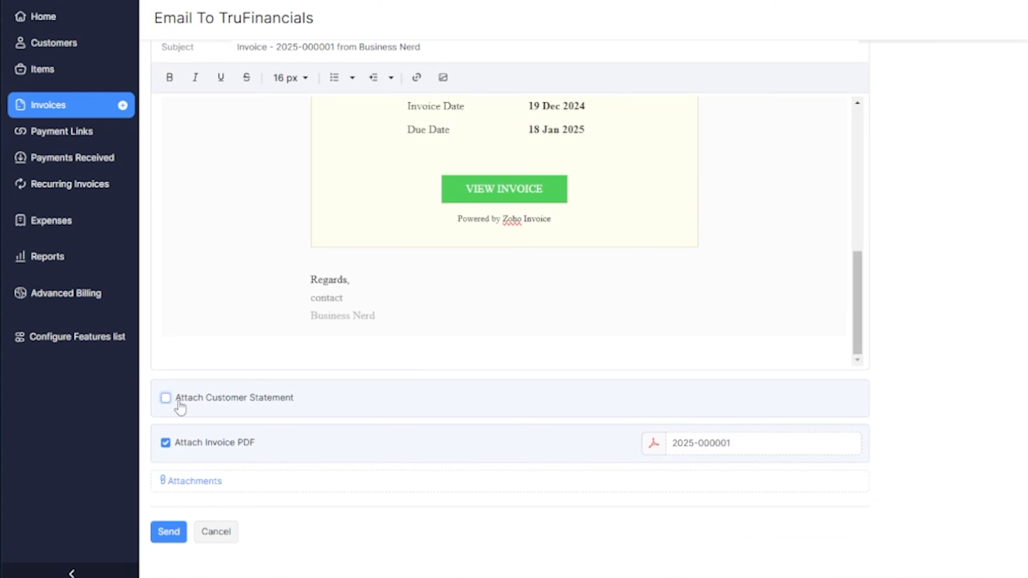
- Check the email's customer statement and invoice PDF attachment options, and reread the message from header to signature
click(170, 402)
click(171, 403)
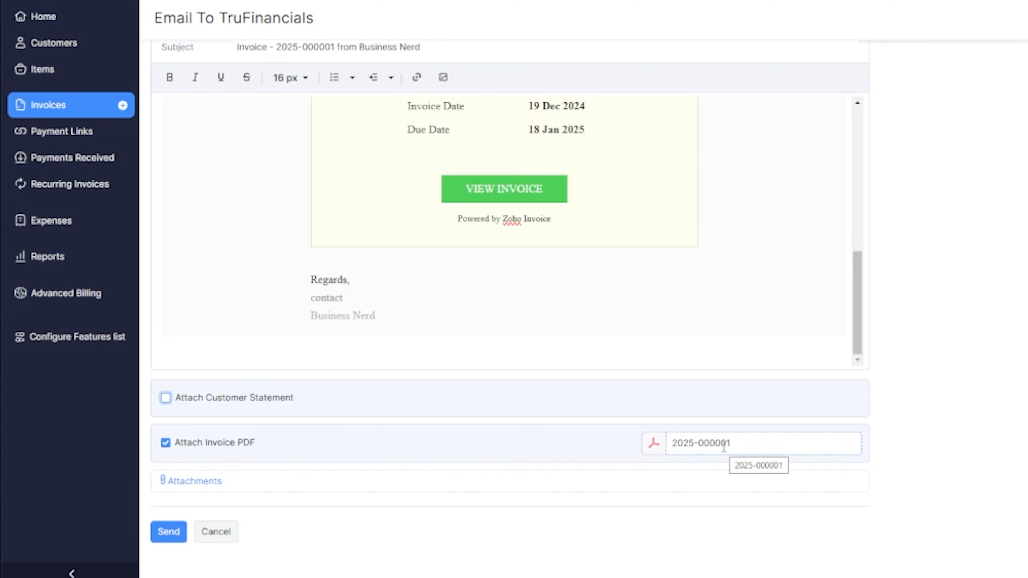
scroll(633, 467, up, 3)
scroll(622, 341, up, 5)
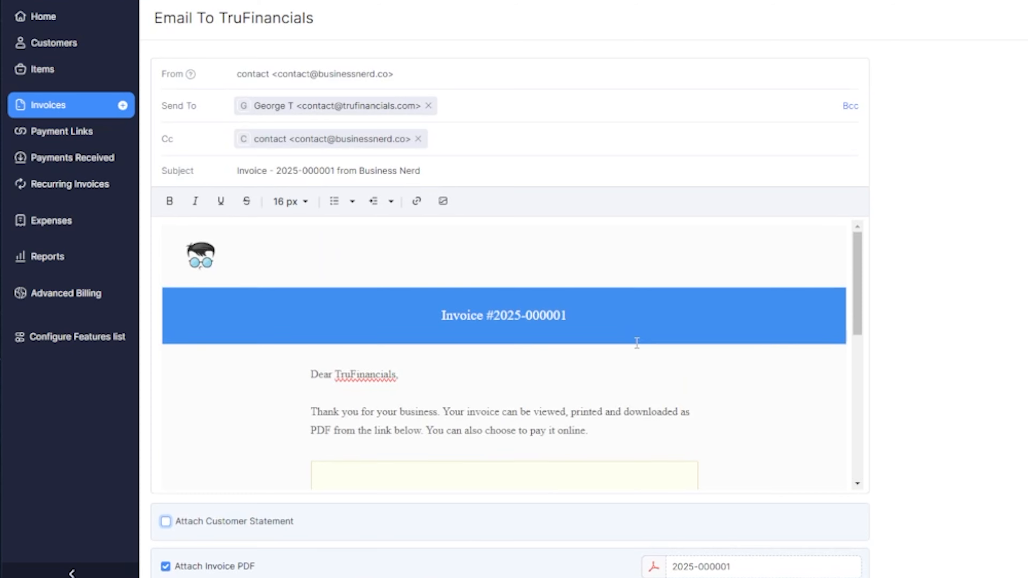
scroll(633, 324, down, 3)
scroll(635, 294, up, 3)
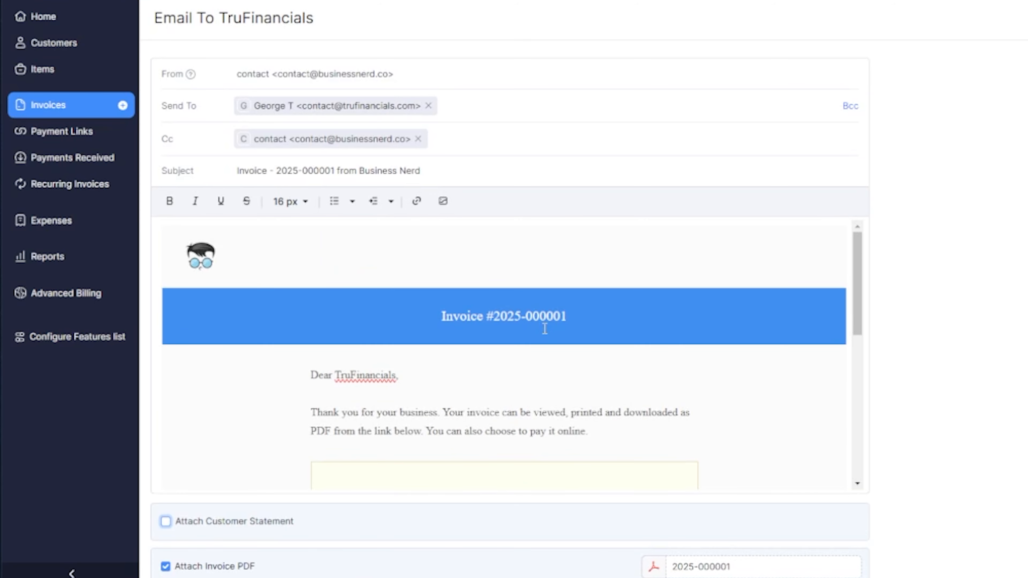
scroll(558, 330, down, 4)
scroll(563, 364, down, 3)
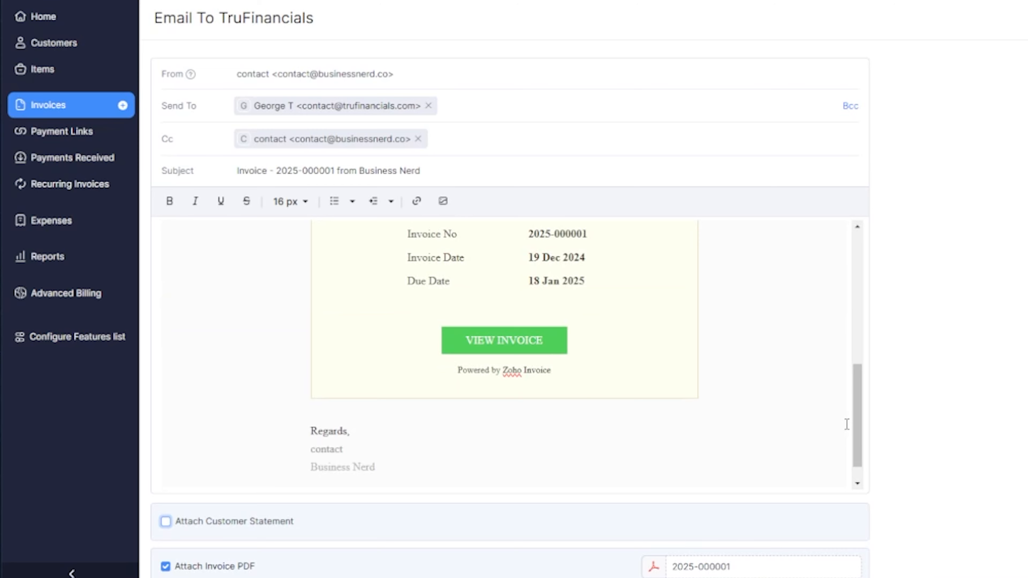
scroll(846, 423, down, 5)
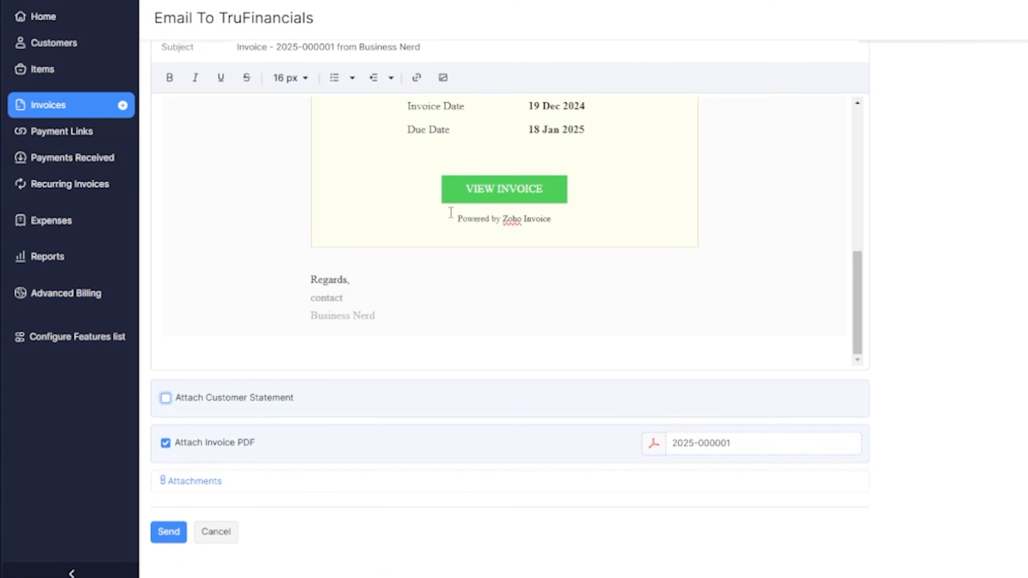
- Open the draft TruFinancials invoice from the list of all invoices and look through its preview
click(52, 107)
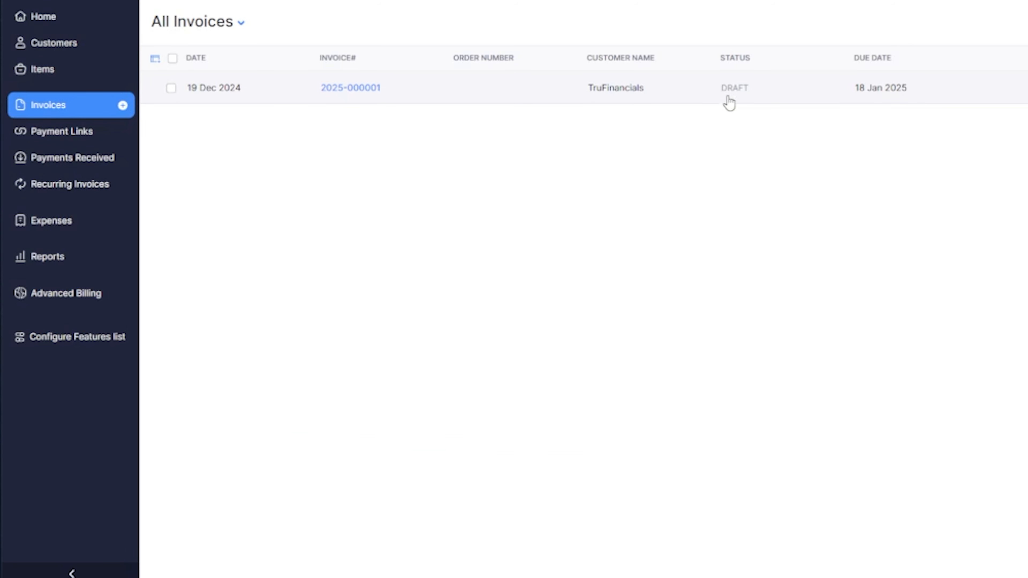
click(710, 98)
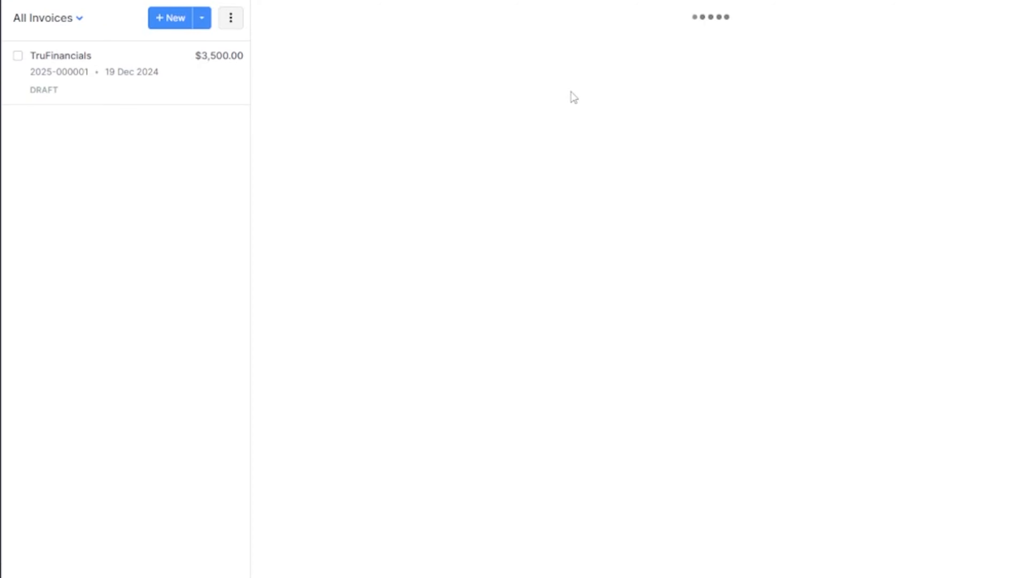
scroll(767, 409, down, 8)
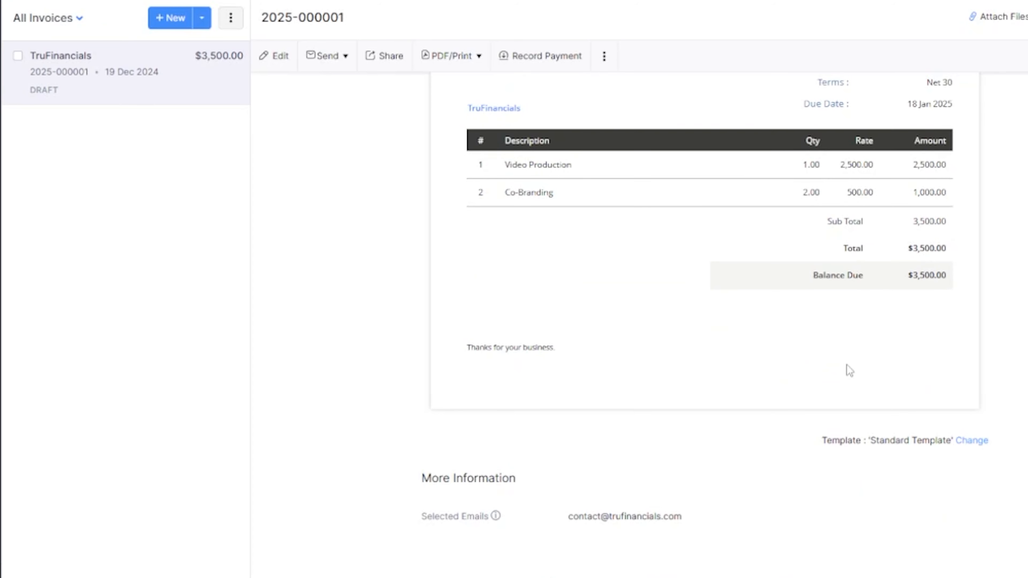
scroll(846, 366, up, 3)
scroll(699, 357, up, 4)
scroll(699, 358, up, 1)
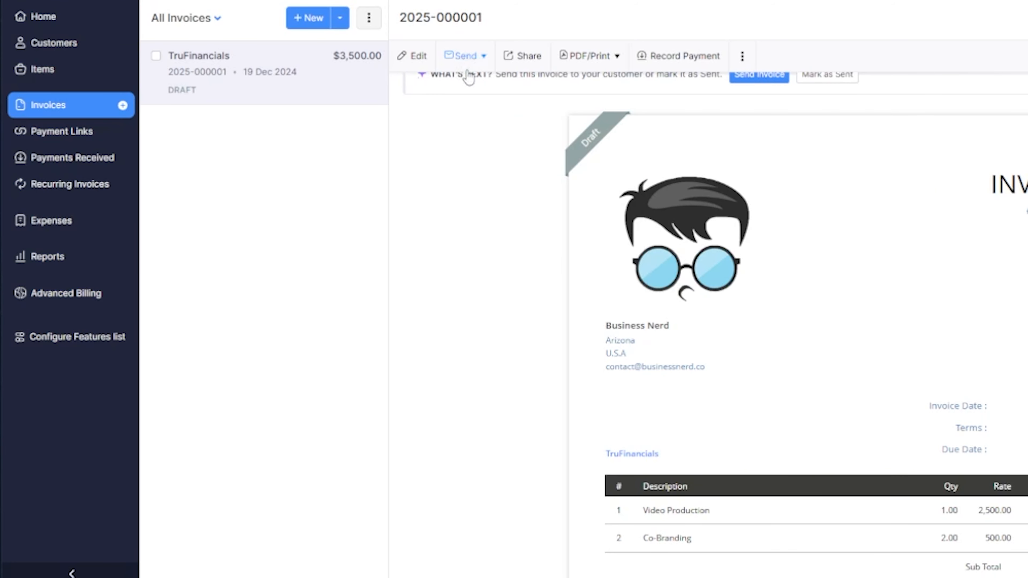
- Check the mail sending options of the draft invoice and look over its items and totals
click(480, 61)
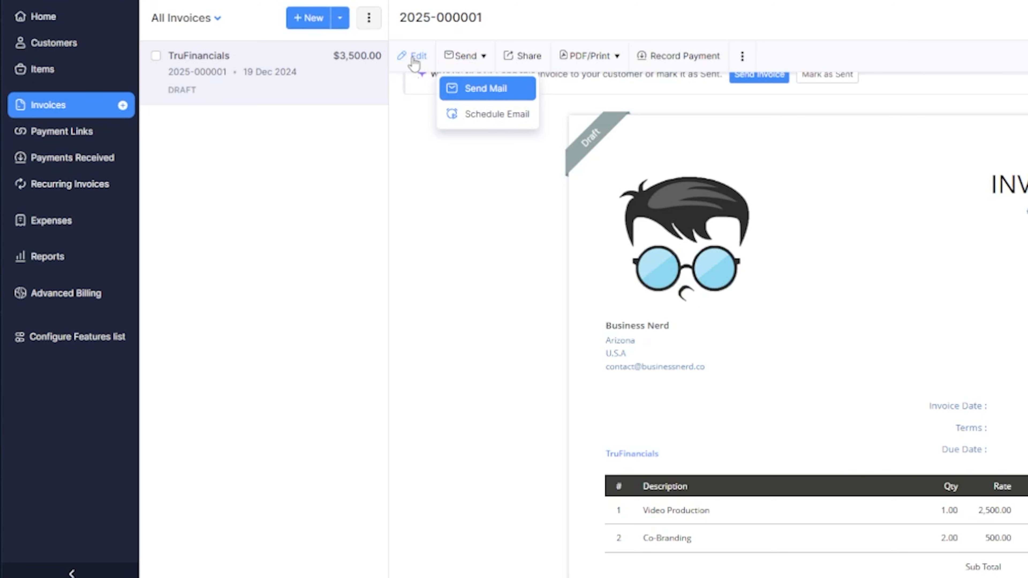
click(417, 208)
scroll(486, 187, down, 8)
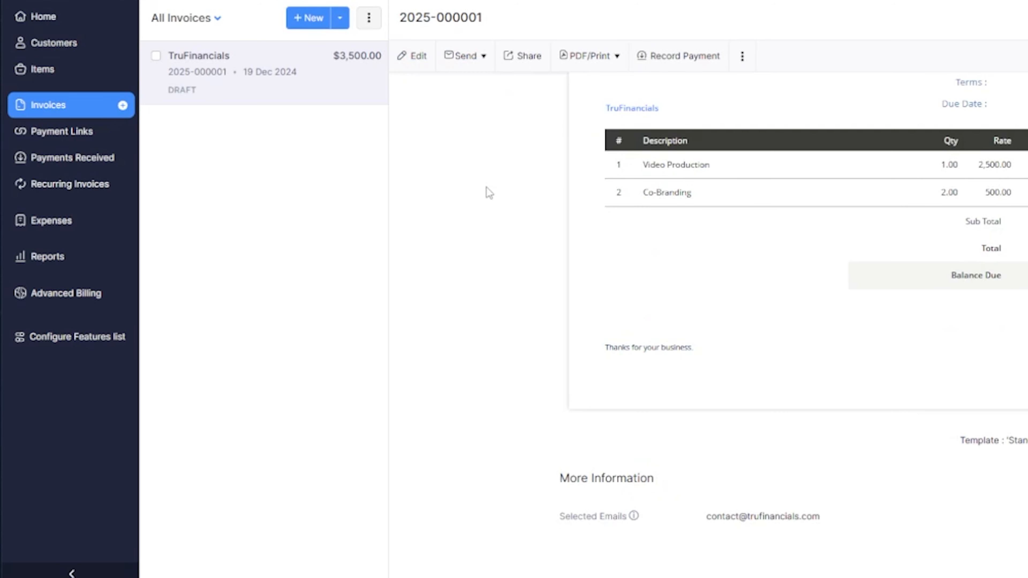
scroll(486, 188, up, 8)
- Open the draft TruFinancials invoice for editing and save it for sending
click(417, 57)
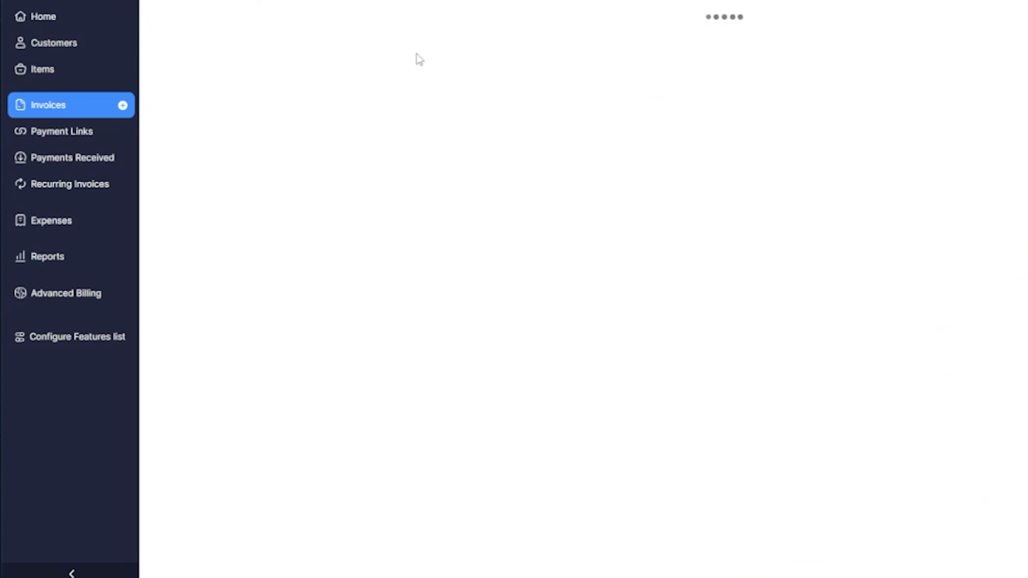
scroll(477, 194, down, 5)
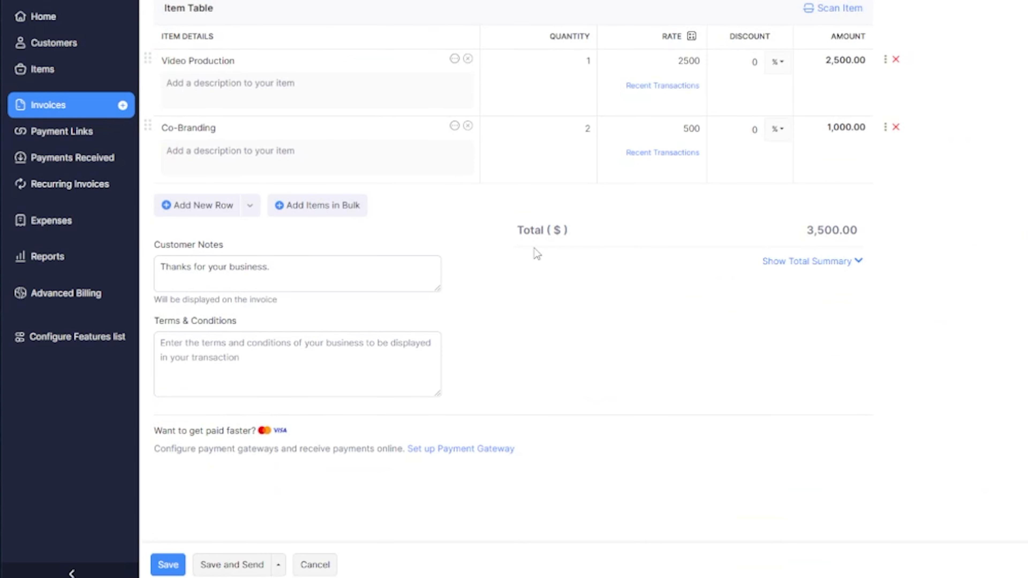
click(218, 566)
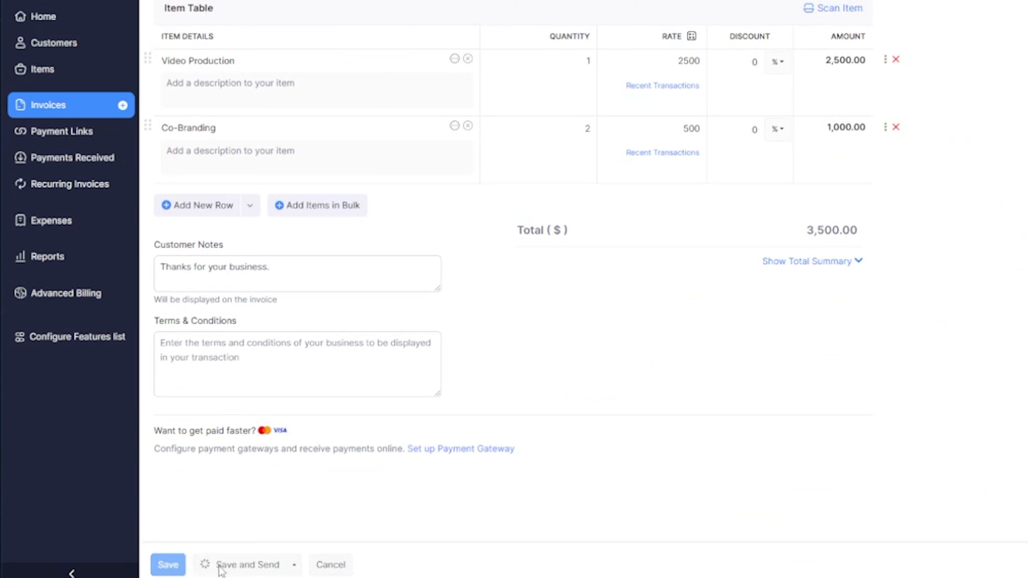
- Review the prepared invoice email and send it to TruFinancials with the invoice PDF attached
scroll(923, 288, down, 3)
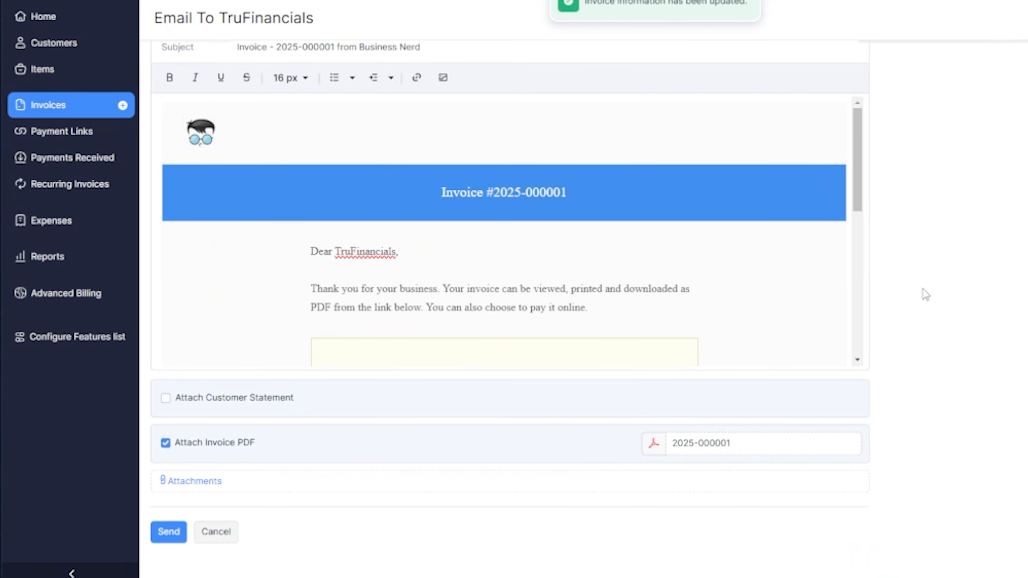
scroll(751, 331, down, 5)
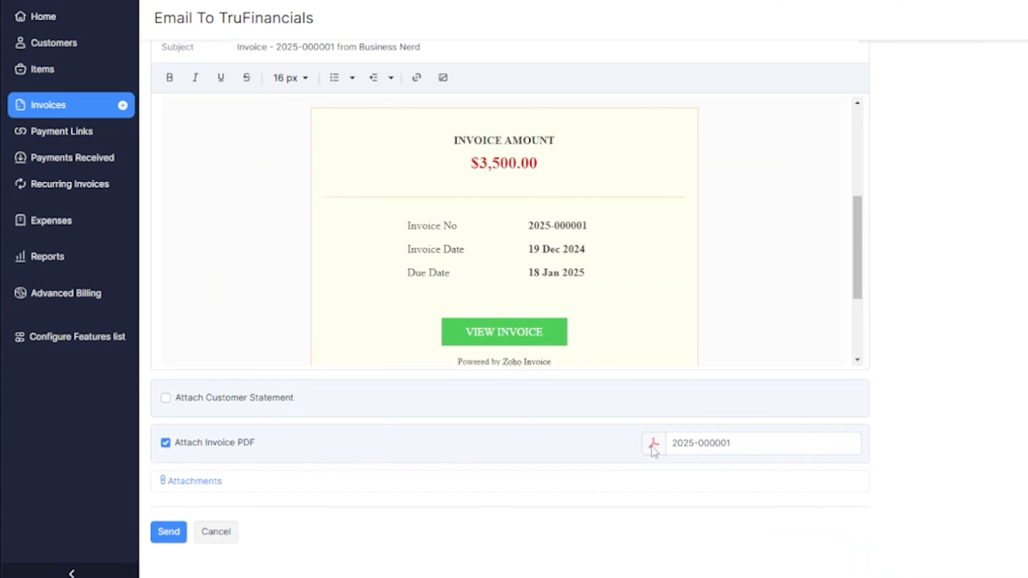
scroll(698, 215, down, 4)
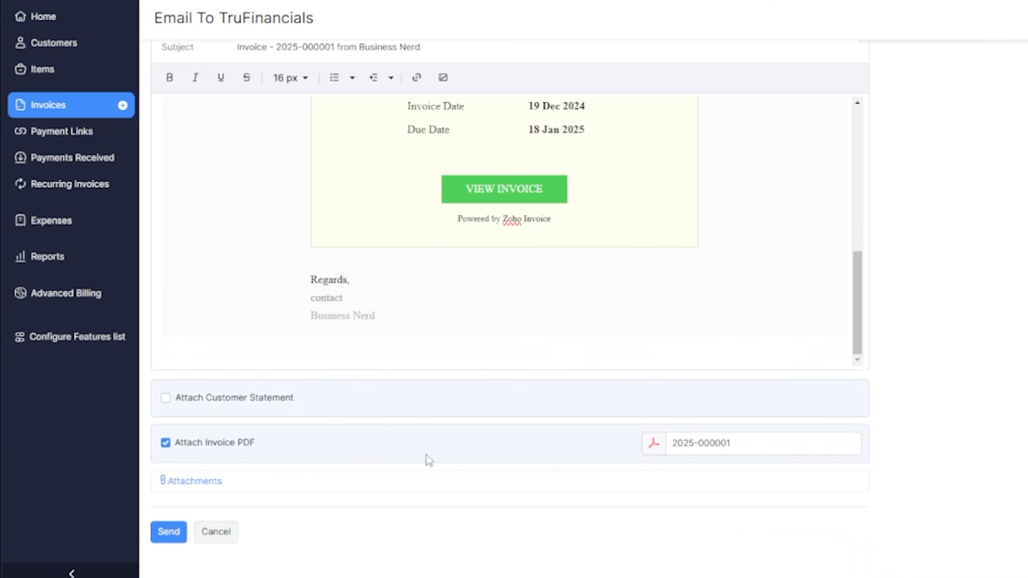
click(168, 533)
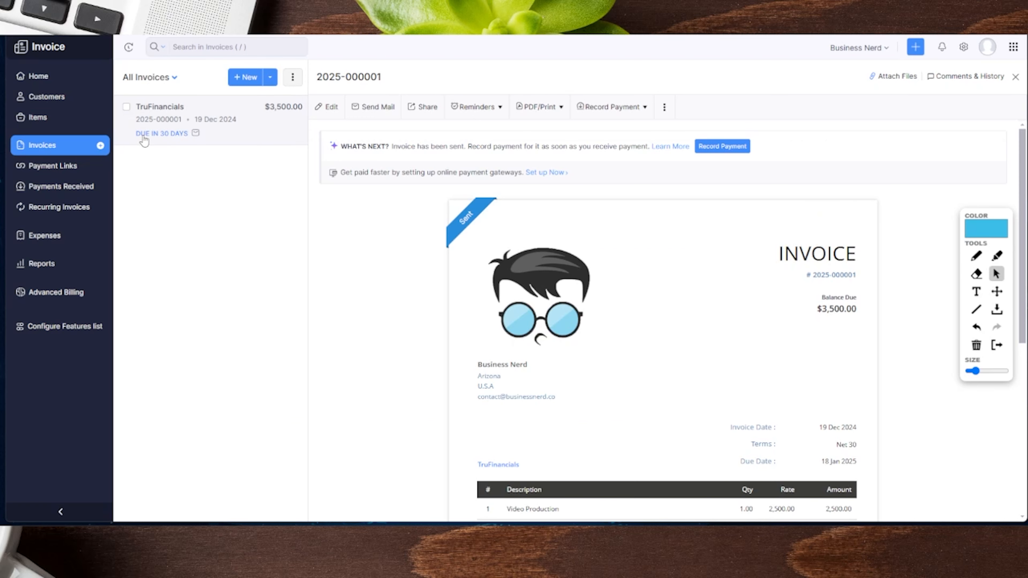
- Switch to Gmail and examine the received Business Nerd invoice email down to its PDF attachment
mouse_move(196, 136)
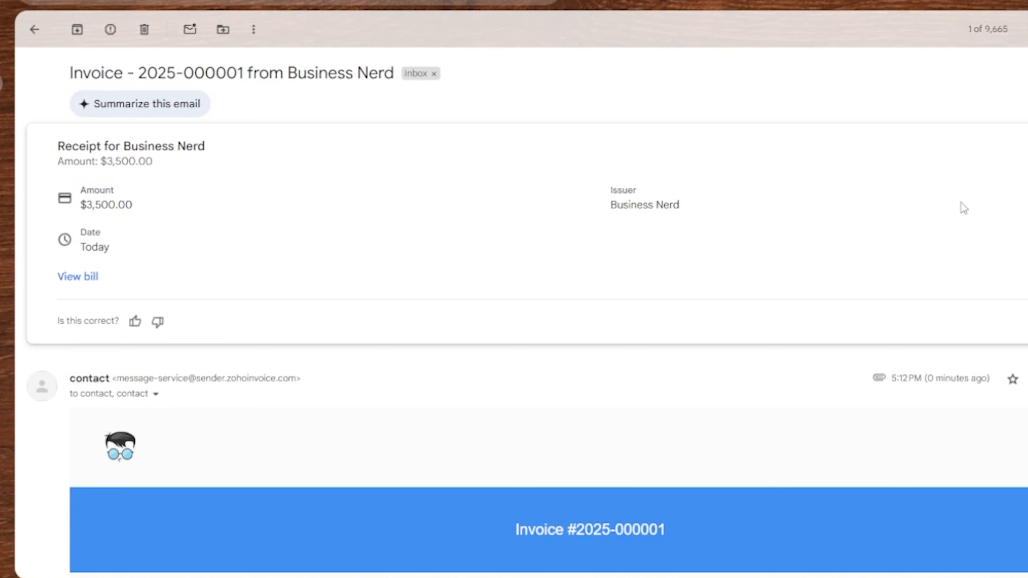
scroll(963, 208, down, 8)
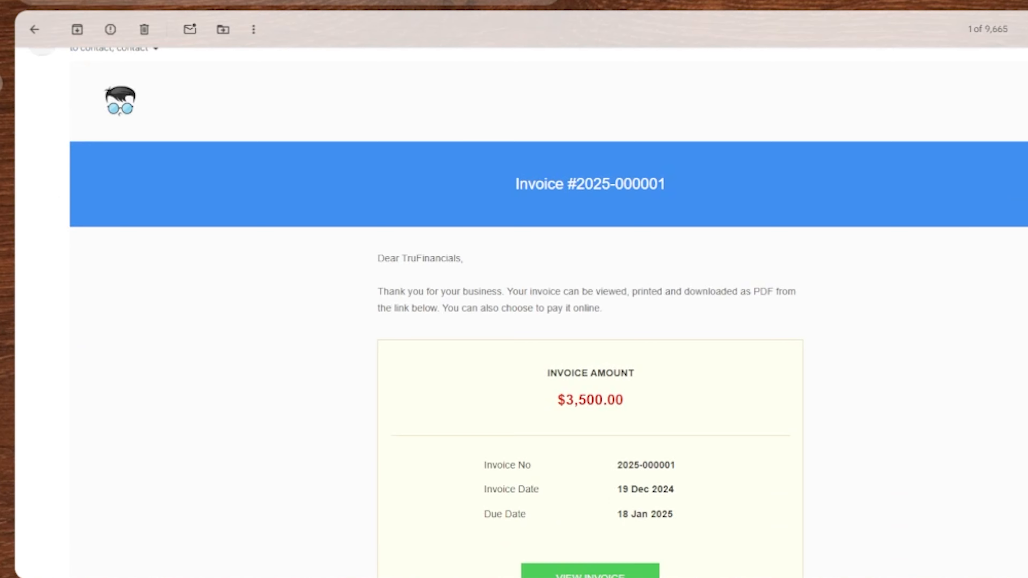
scroll(789, 40, up, 7)
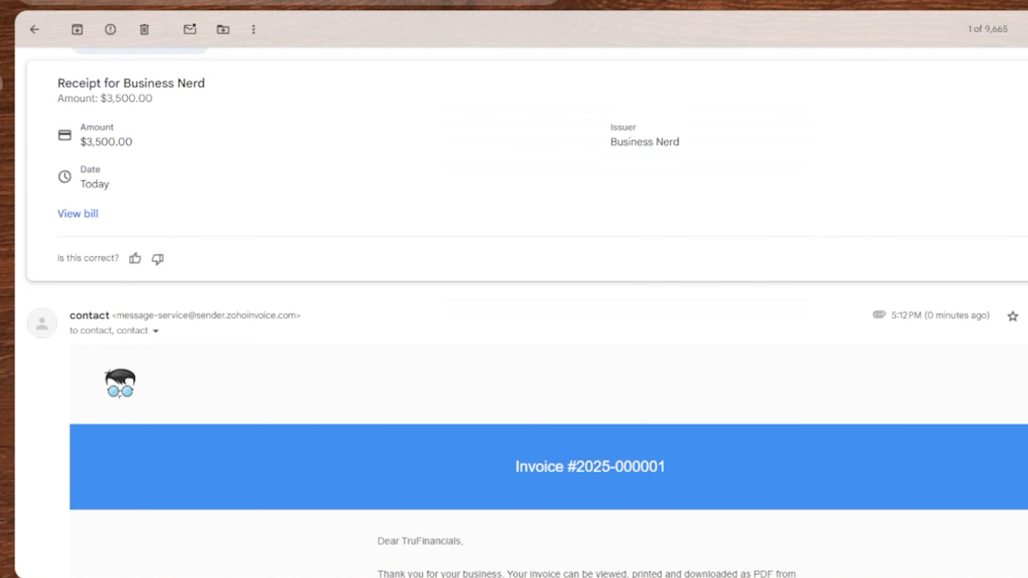
scroll(548, 312, down, 8)
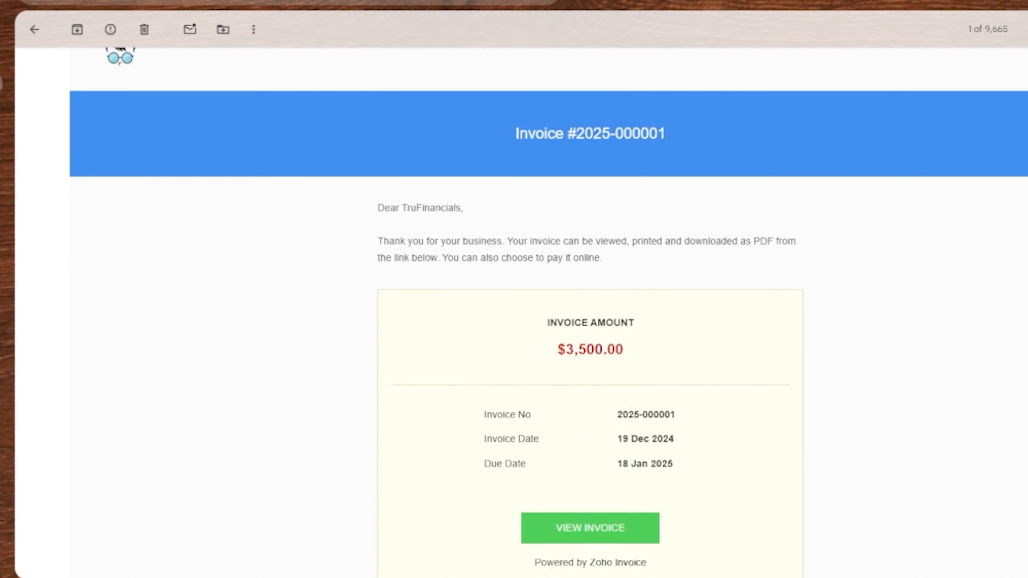
scroll(549, 312, down, 9)
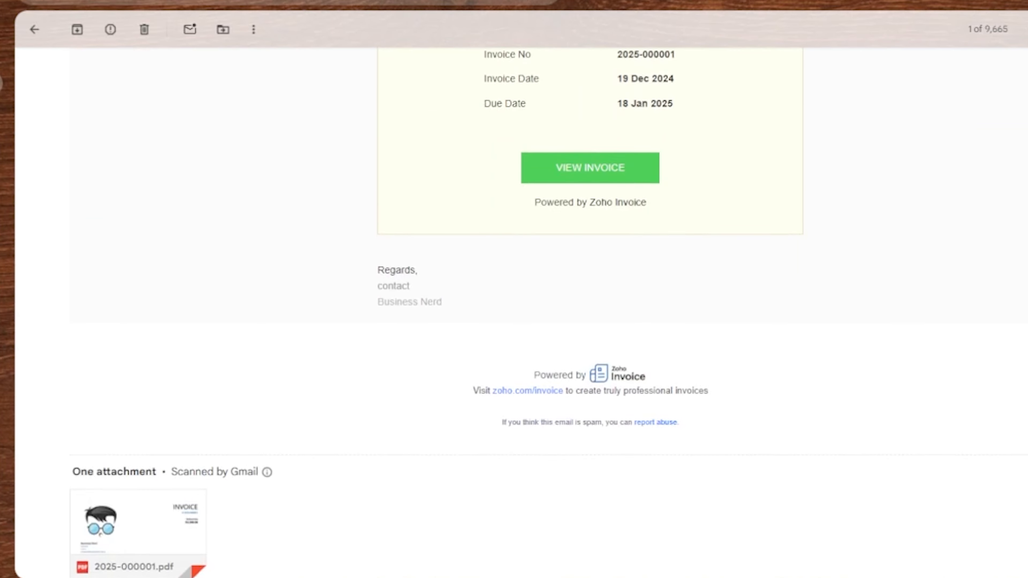
scroll(548, 312, down, 1)
mouse_move(114, 511)
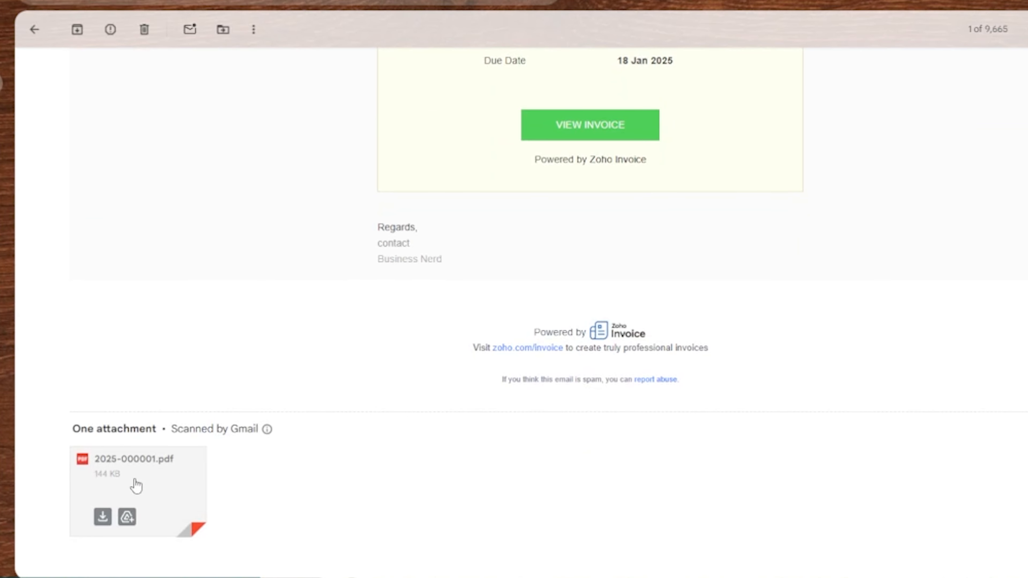
- Open the online invoice from the received email and look through its terms, line items and totals in the customer portal
click(573, 133)
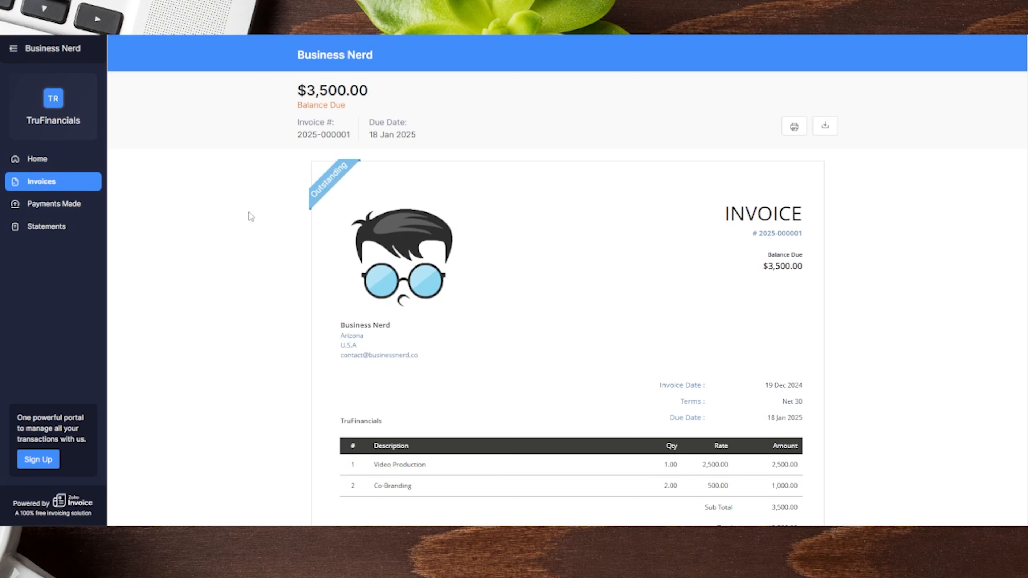
scroll(551, 215, down, 3)
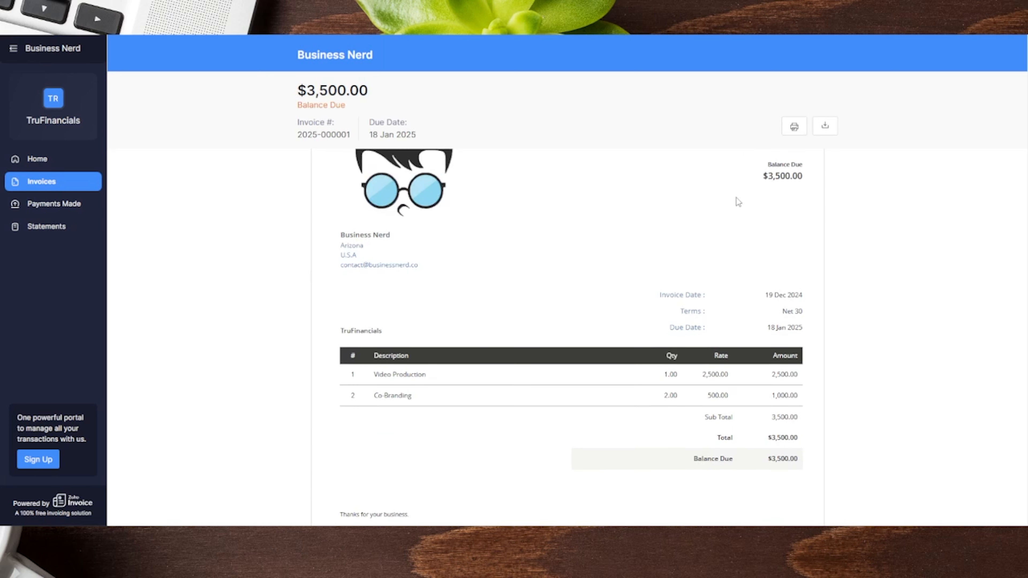
scroll(774, 206, up, 2)
scroll(774, 206, down, 4)
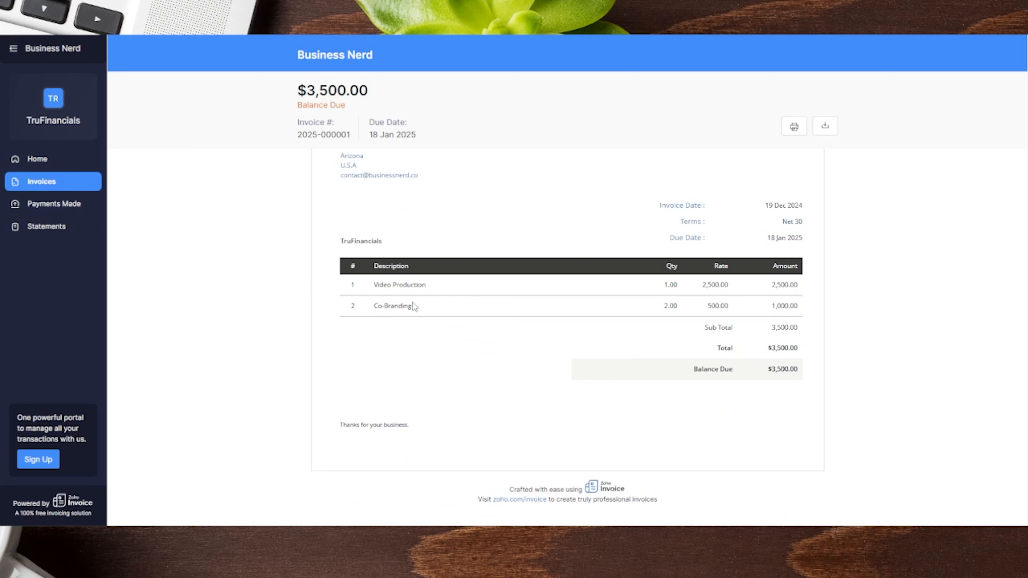